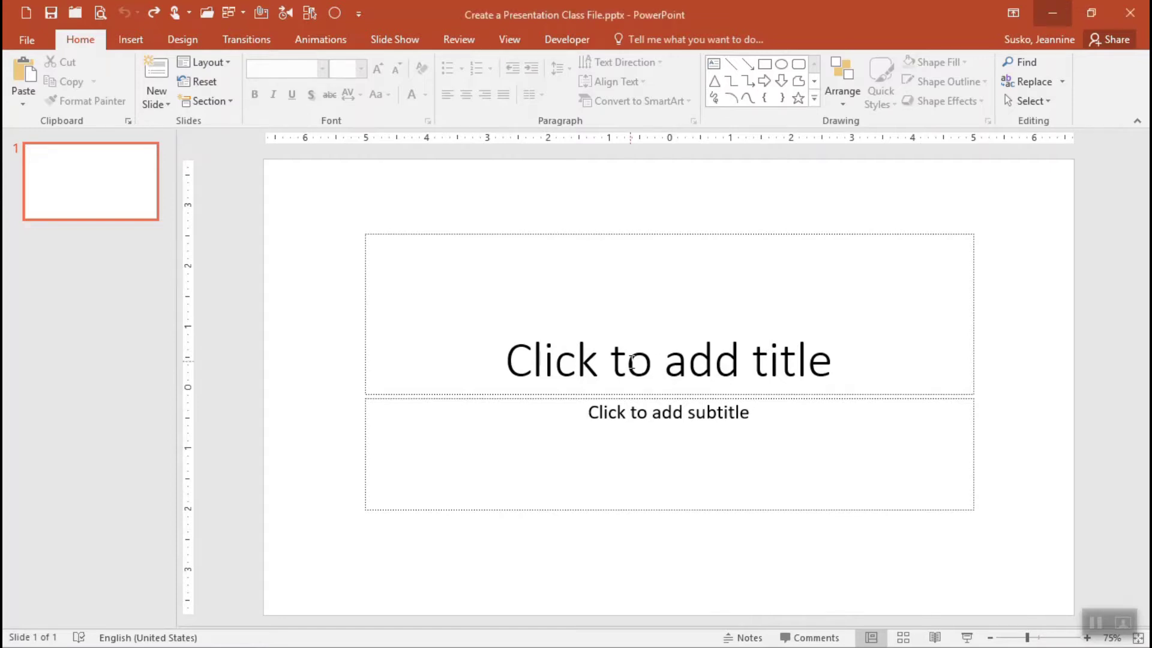
Enter "Wellness Center" as the slide title and "Brooktown" as the subtitle.
left_click(632, 361)
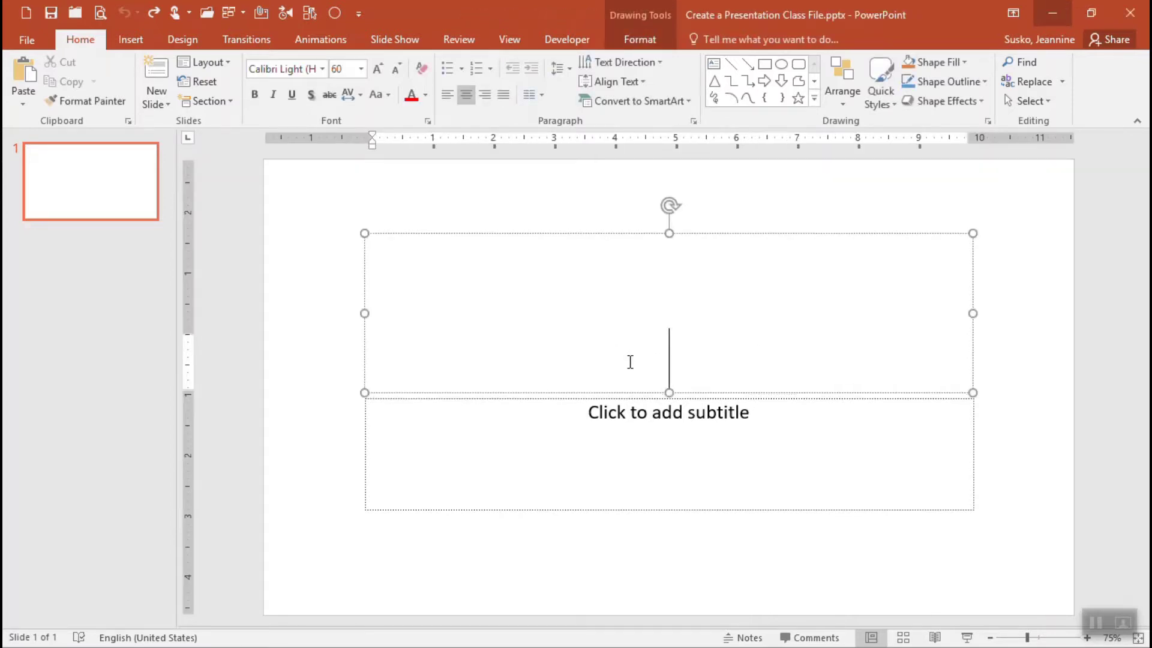
type("Wellness ")
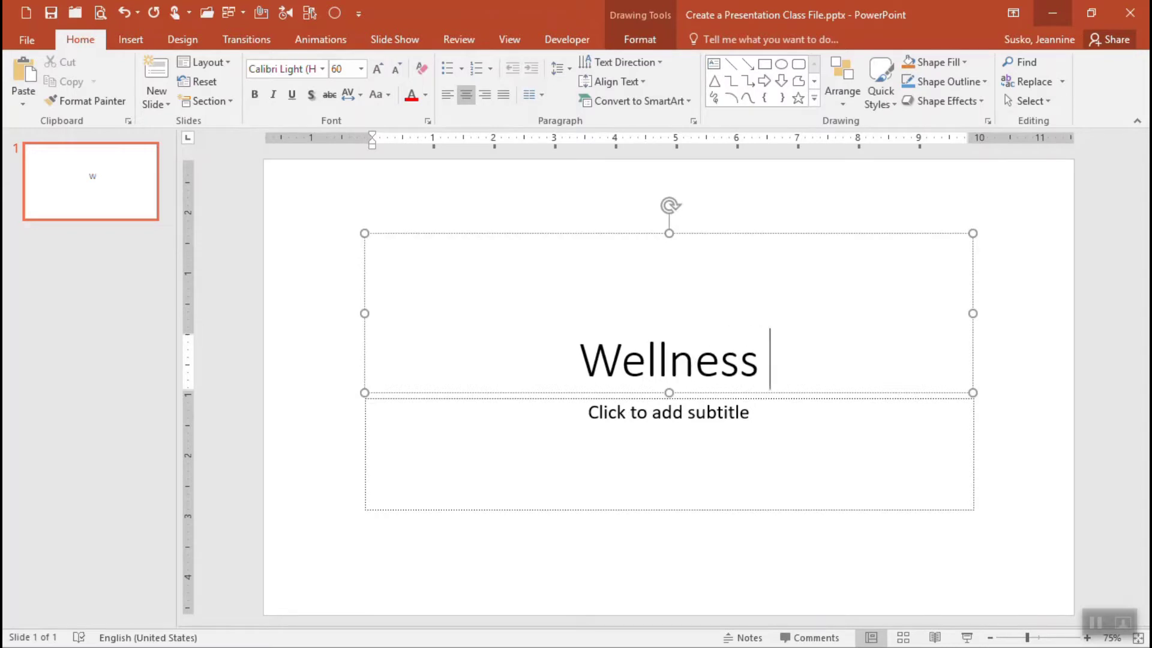
type("Center")
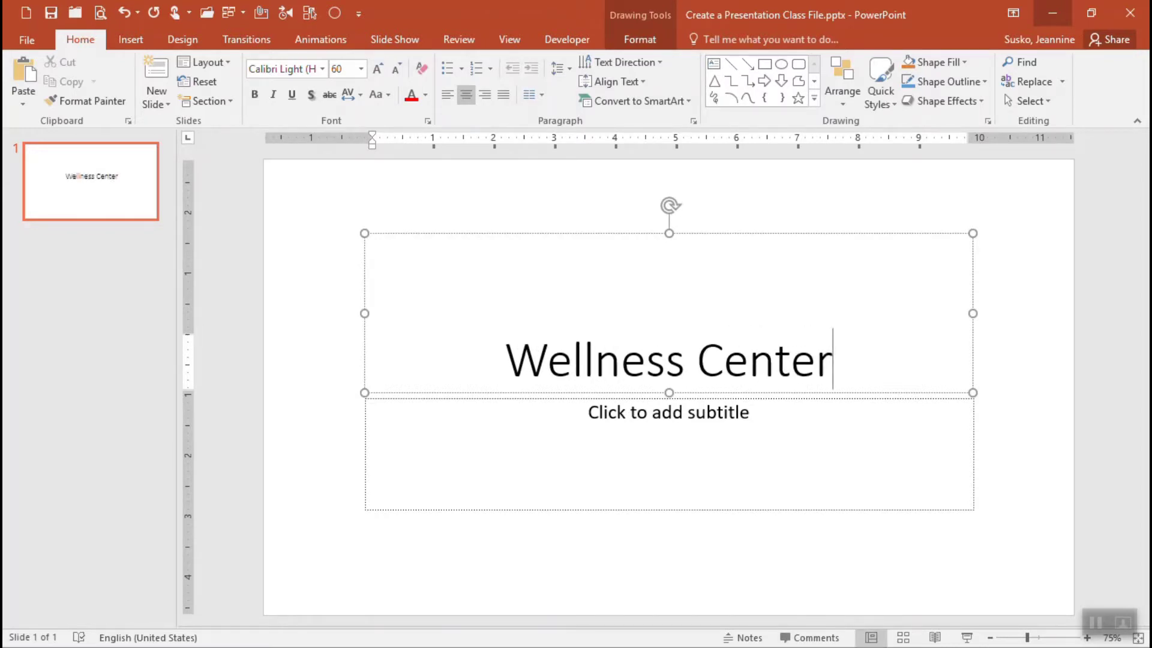
left_click(635, 414)
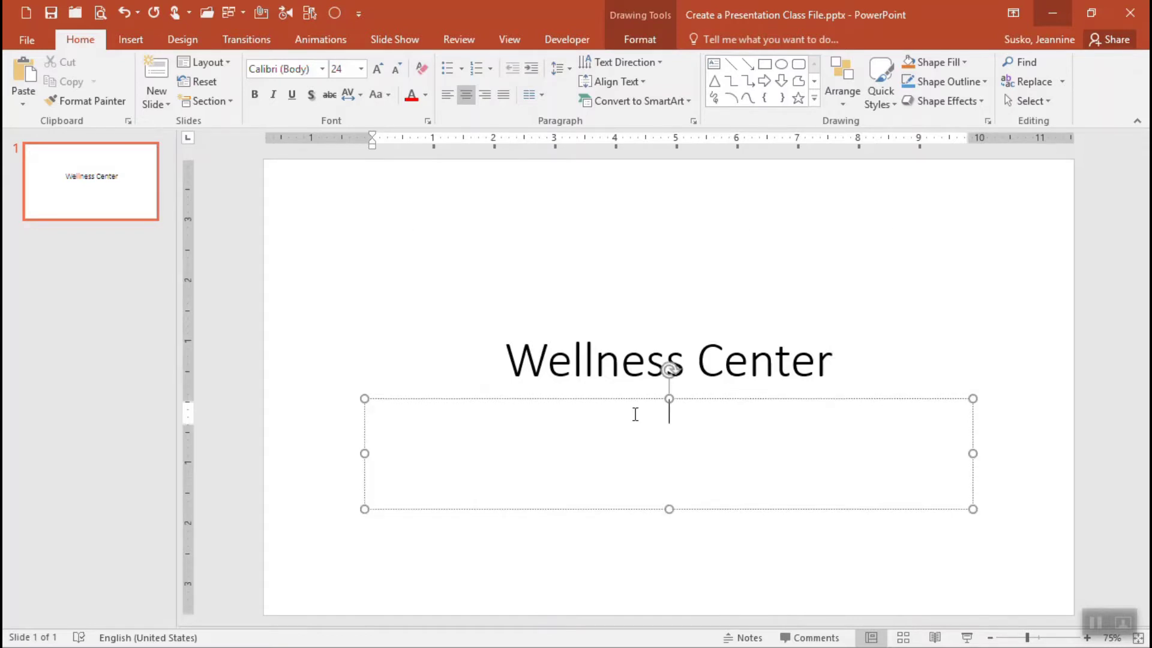
type("Broo")
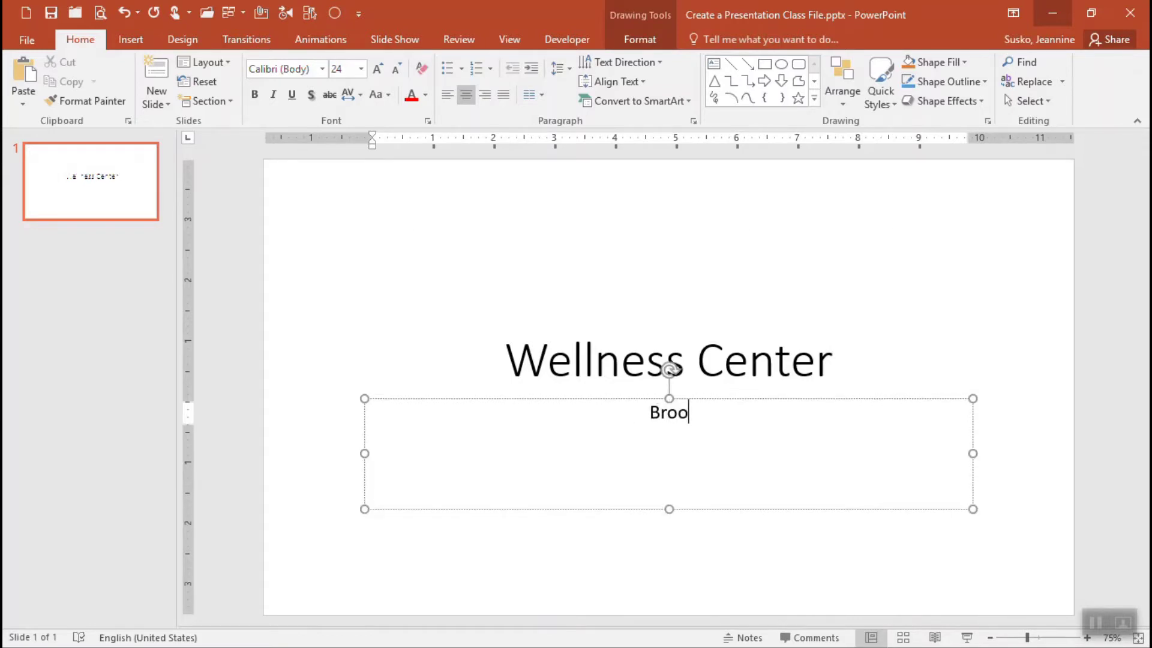
type("ktow")
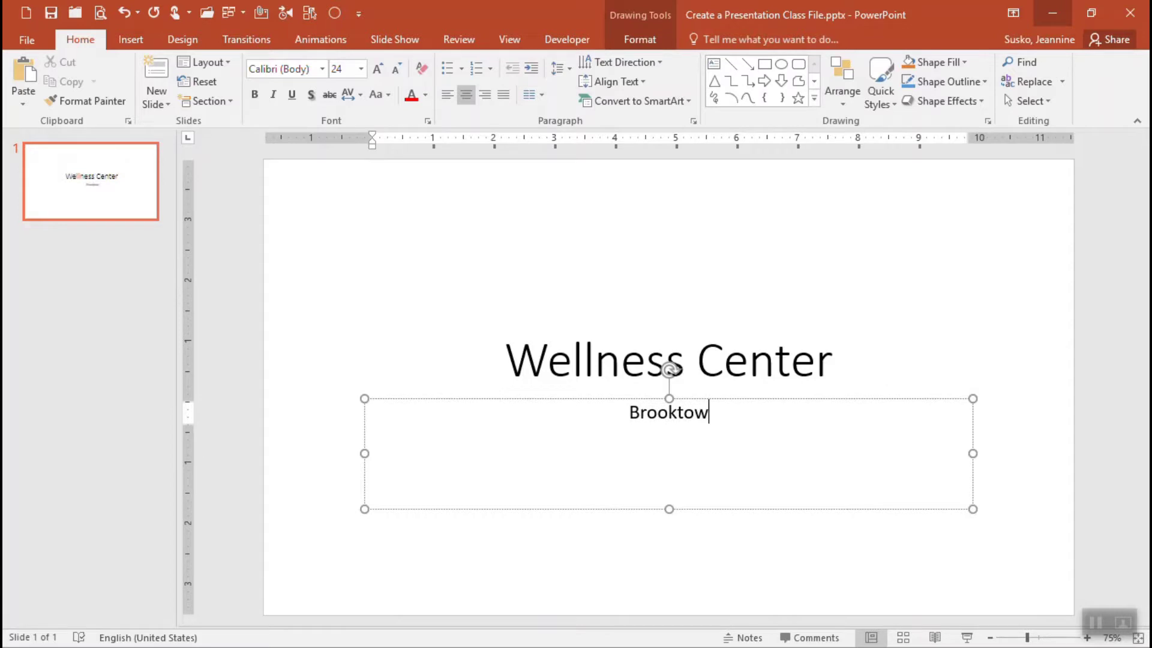
type("n")
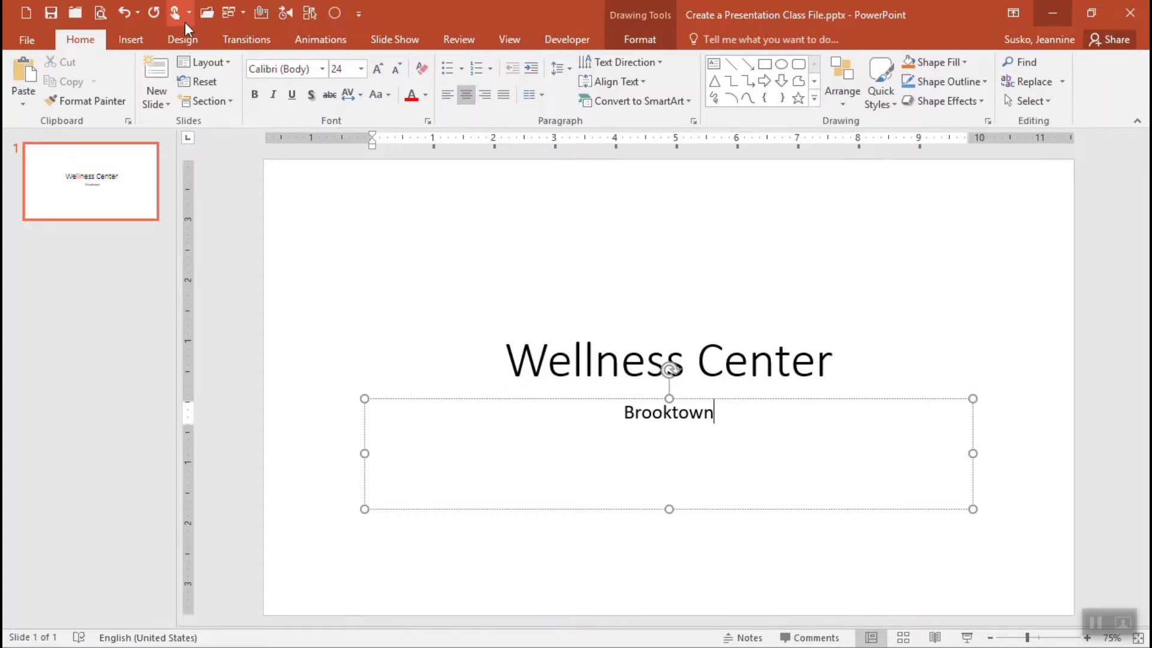
Apply the orange-red gradient theme with the dark title band to the presentation, using its orange variant.
left_click(191, 42)
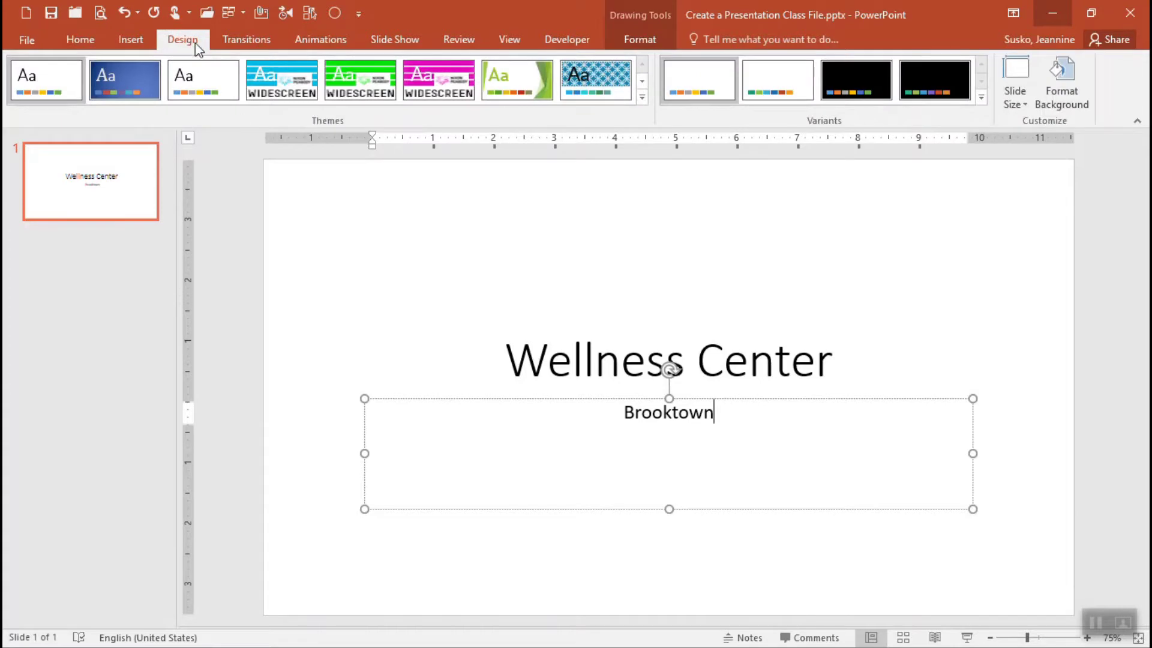
left_click(643, 99)
scroll(565, 236, "down", 2)
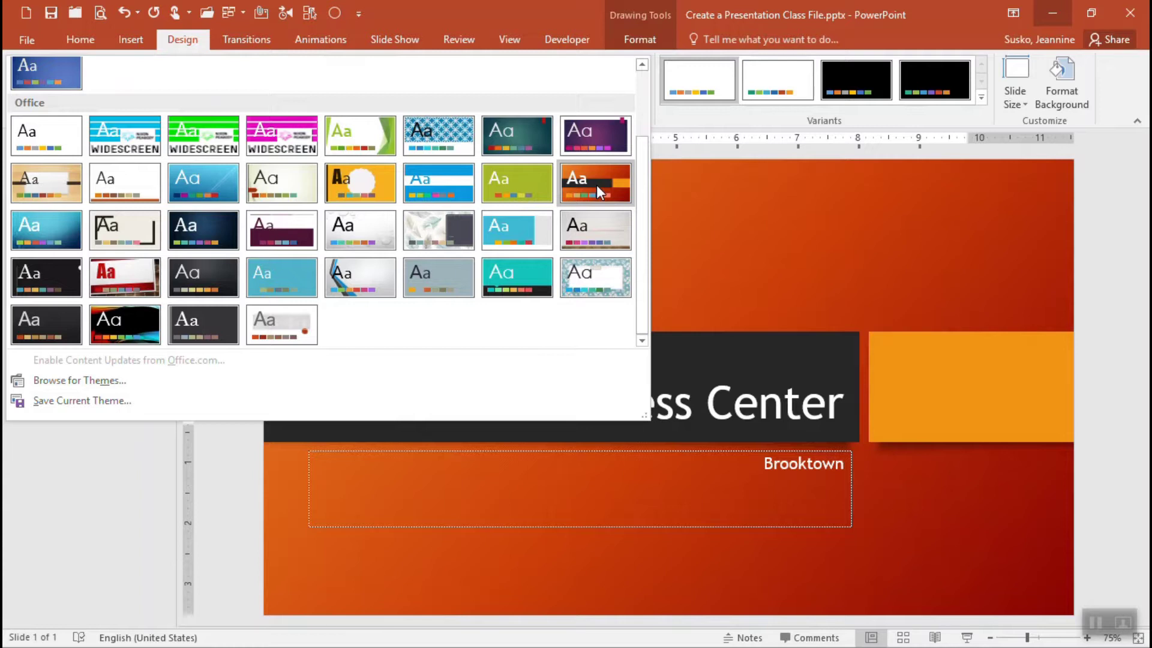
left_click(596, 185)
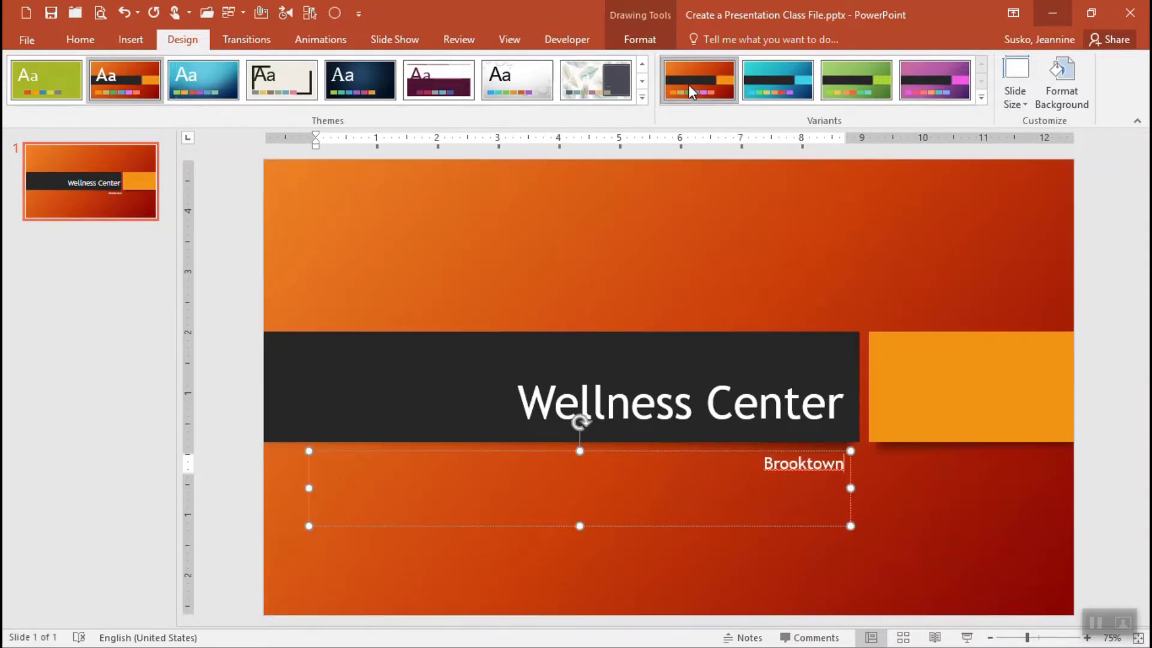
left_click(688, 84)
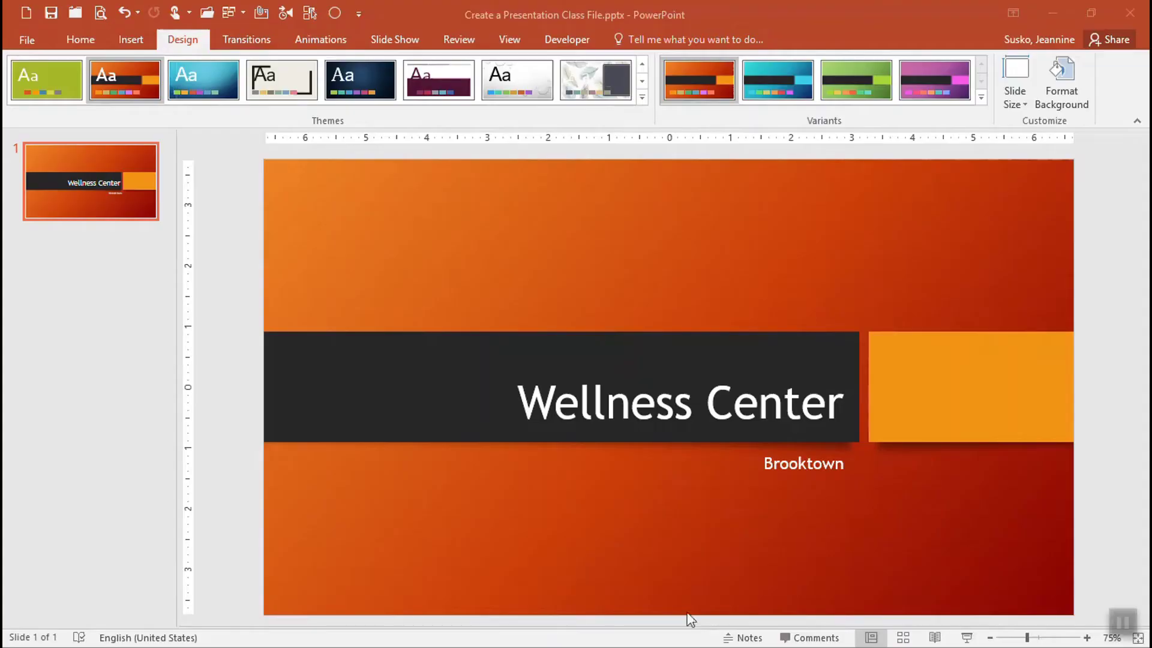
Add a second slide with a title and content layout and title it "Services".
left_click(87, 40)
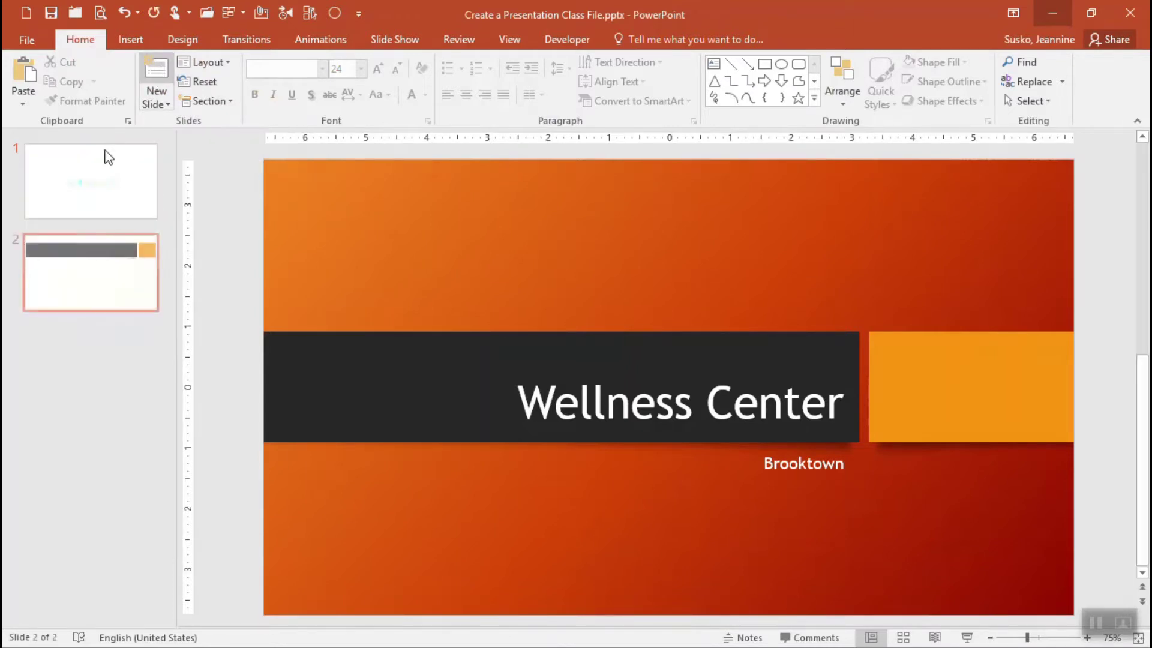
left_click(160, 67)
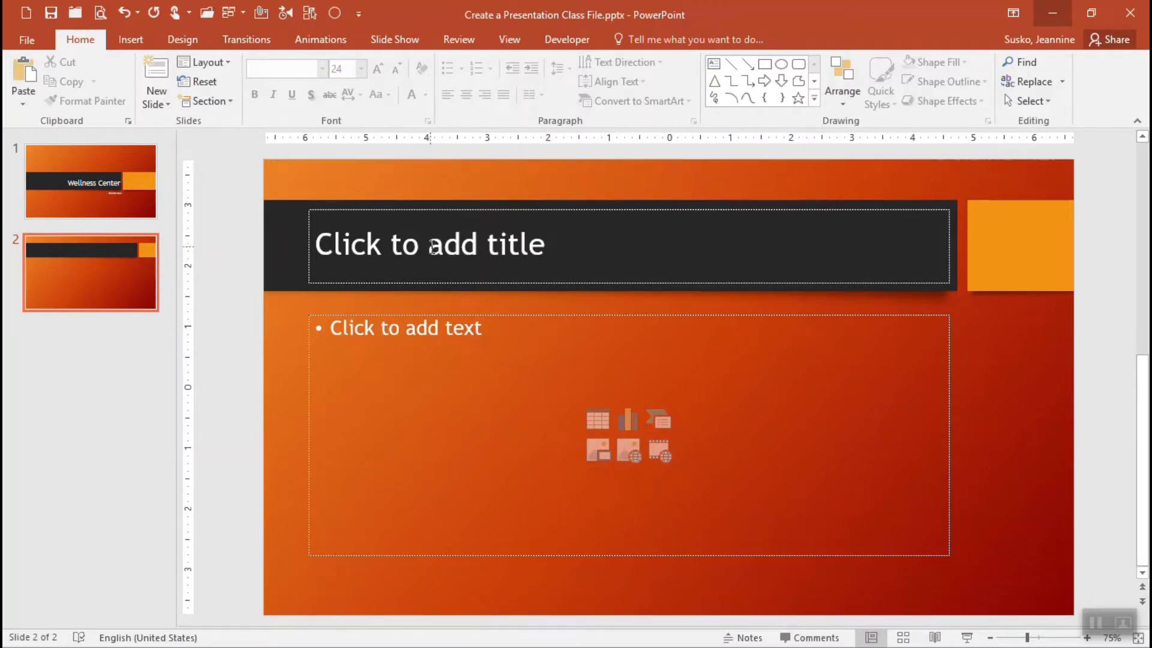
left_click(432, 246)
type("Services")
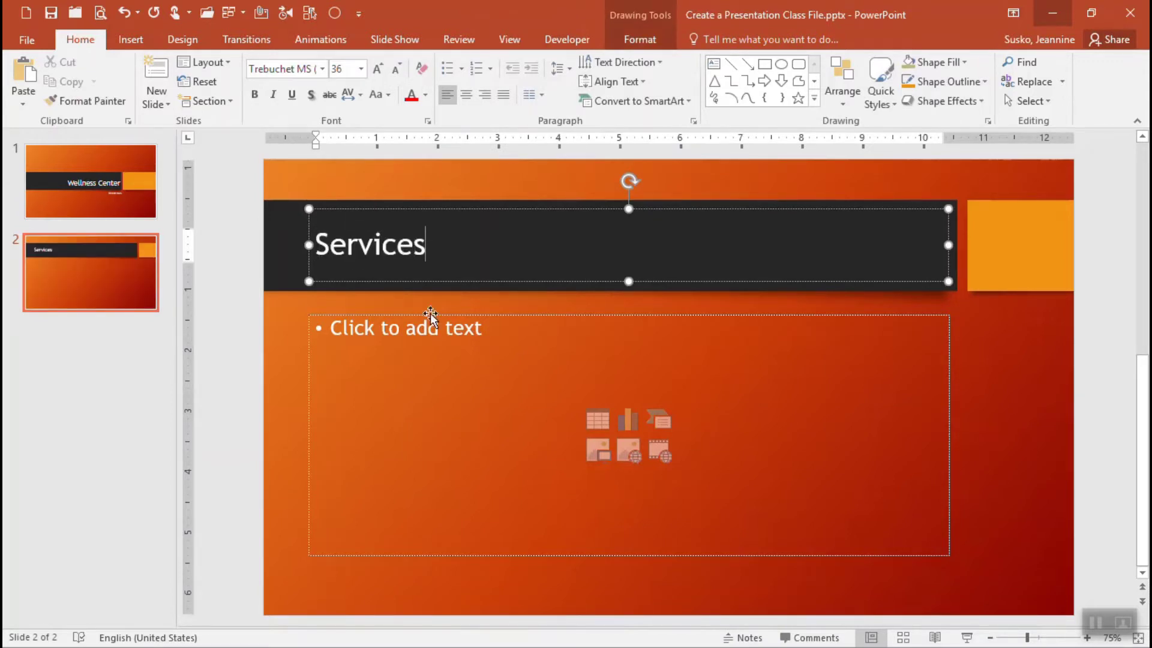
Enter "Individual Fitness Programs" as the first bullet on the Services slide.
left_click(335, 329)
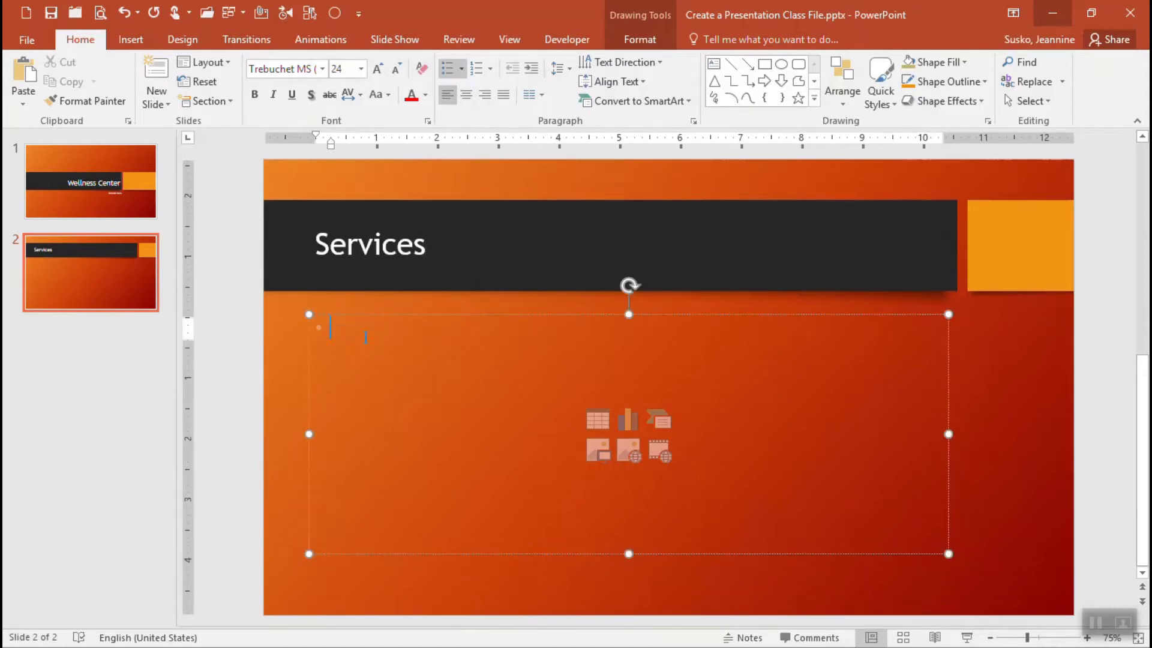
type("Indi")
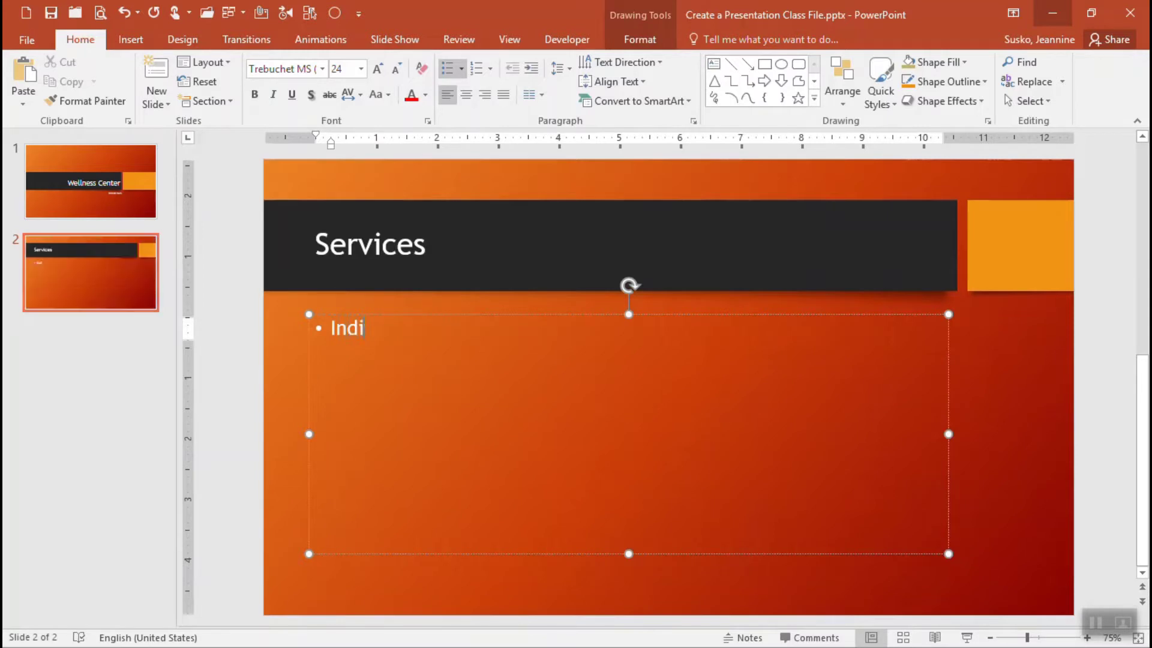
type("vidual Fi")
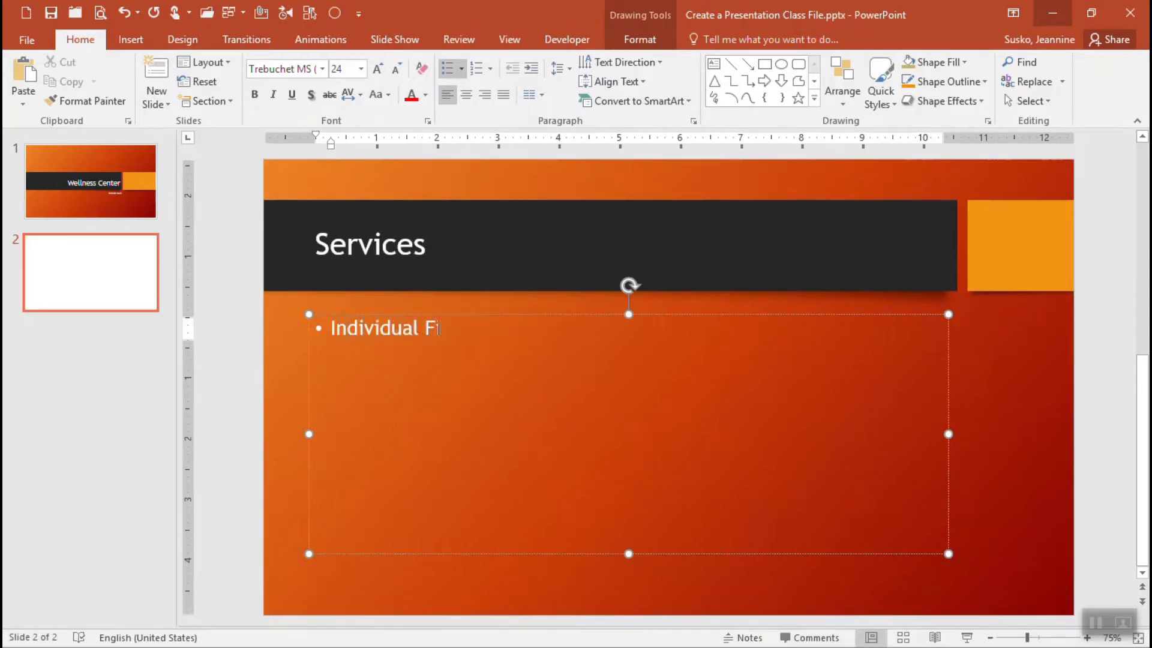
type("tness P")
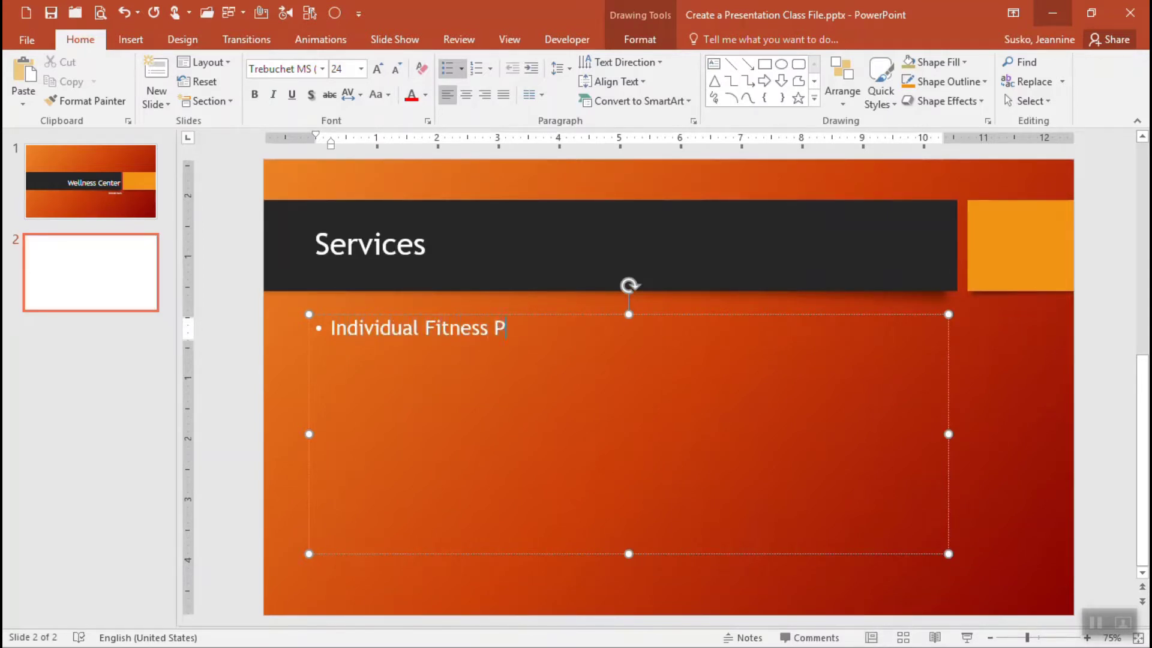
type("rograms")
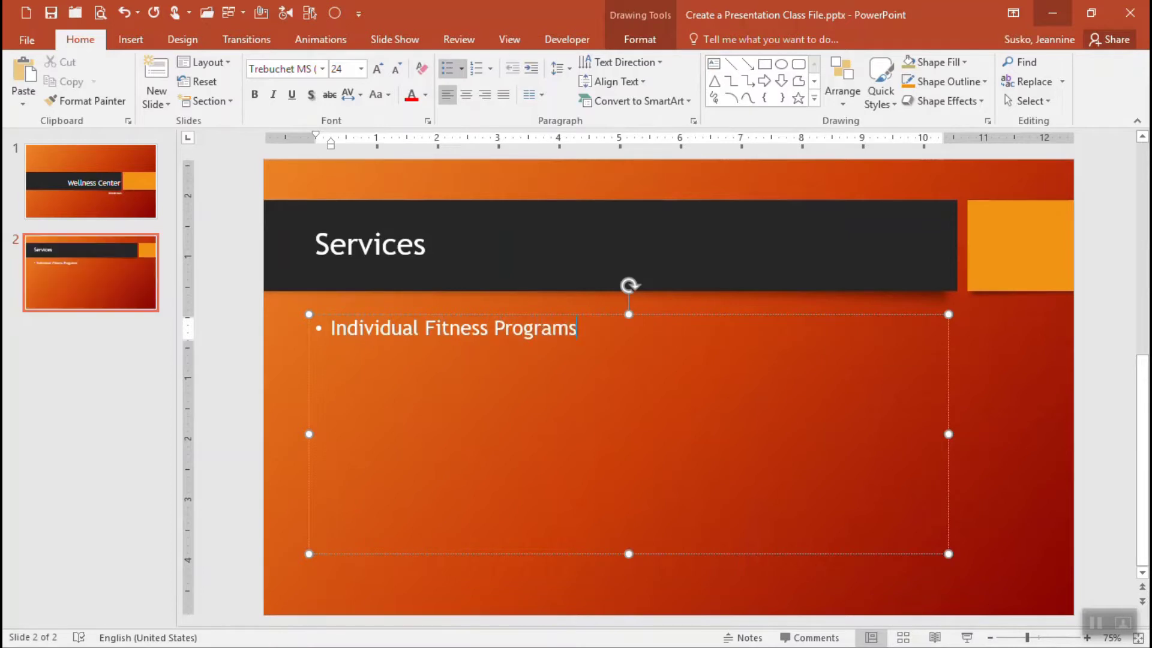
Add the indented sub-bullets "Personal Trainers" and "Customized Health Assessments" under Individual Fitness Programs.
key("Return")
left_click(532, 70)
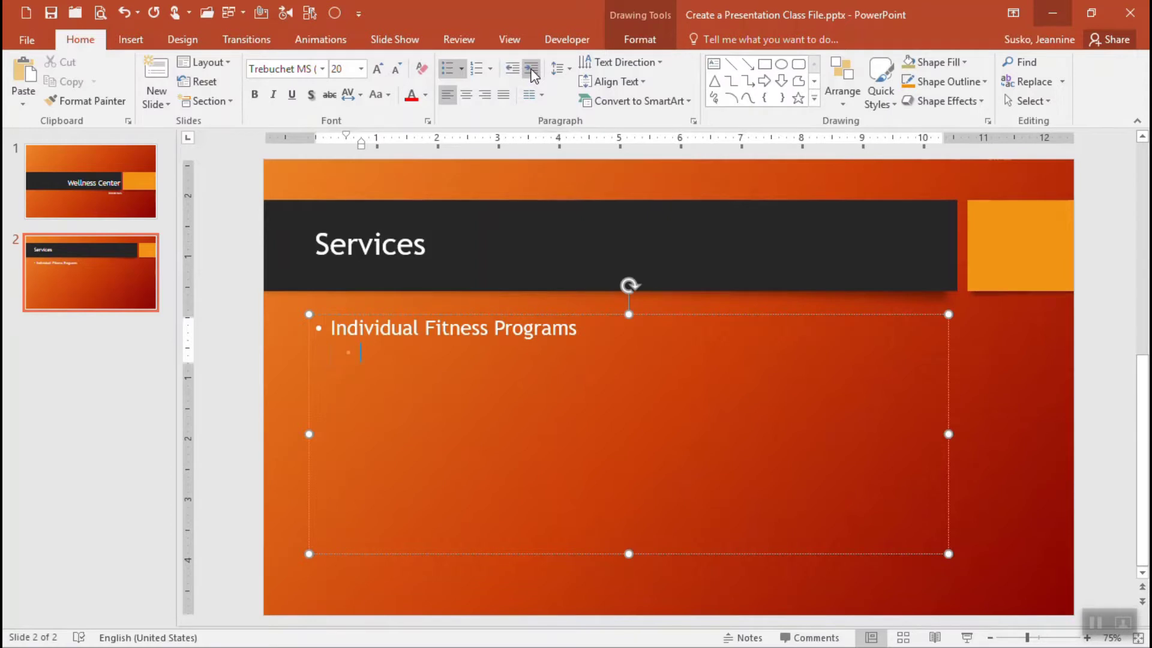
type("Personal Trainers")
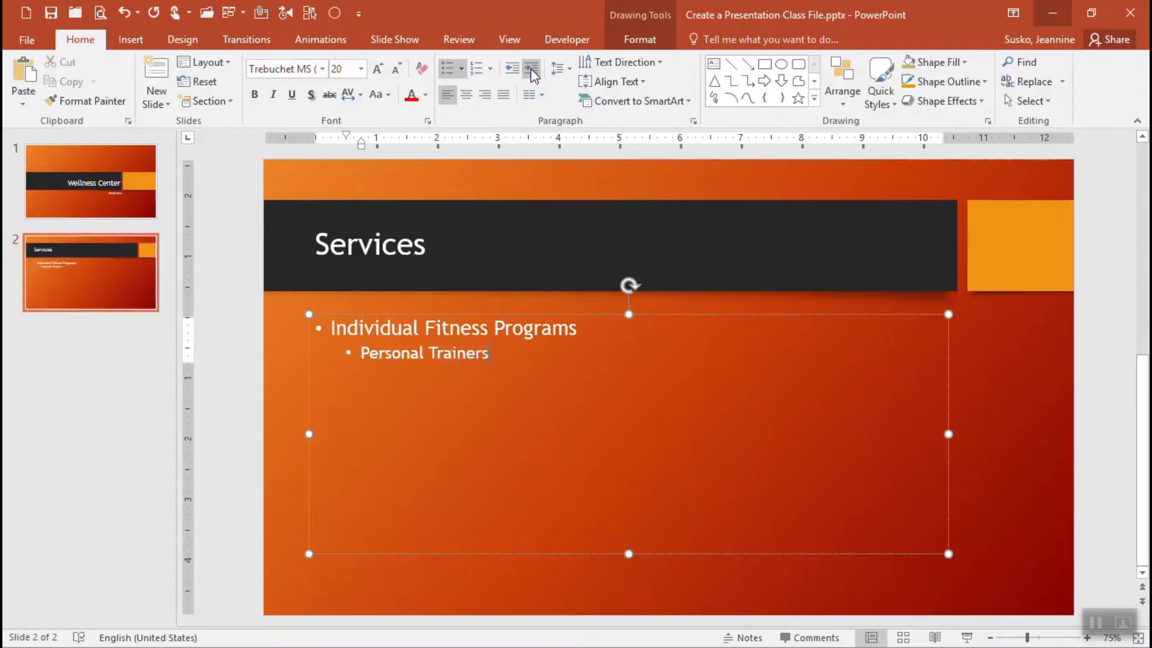
key("Return")
type("Custo")
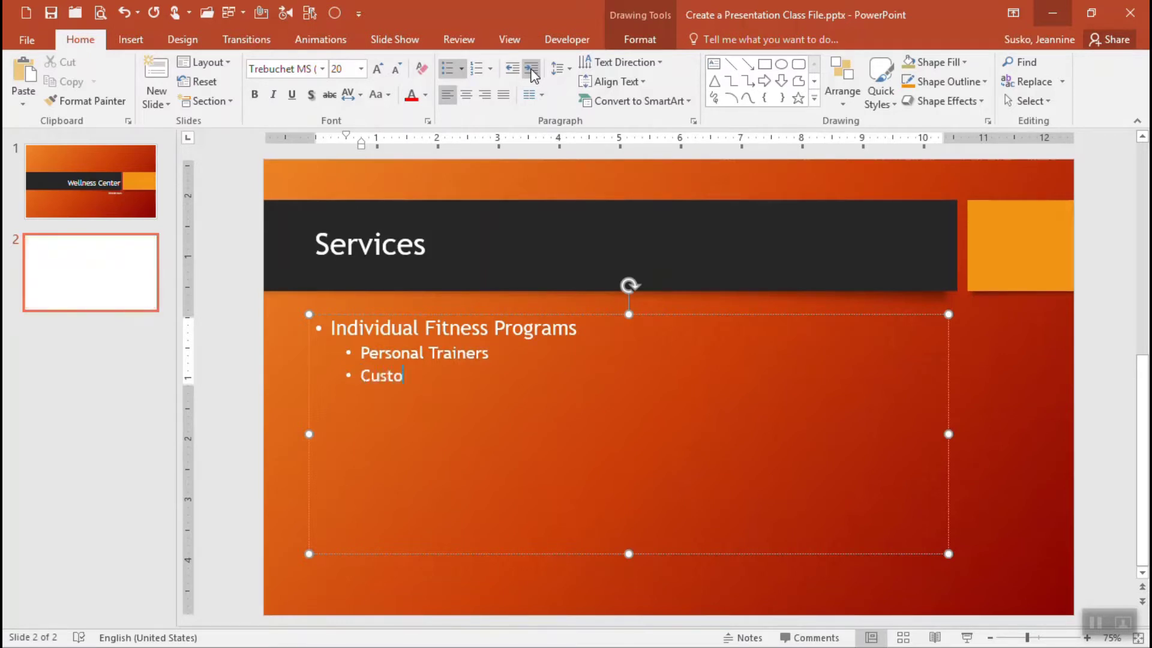
type("mized Health")
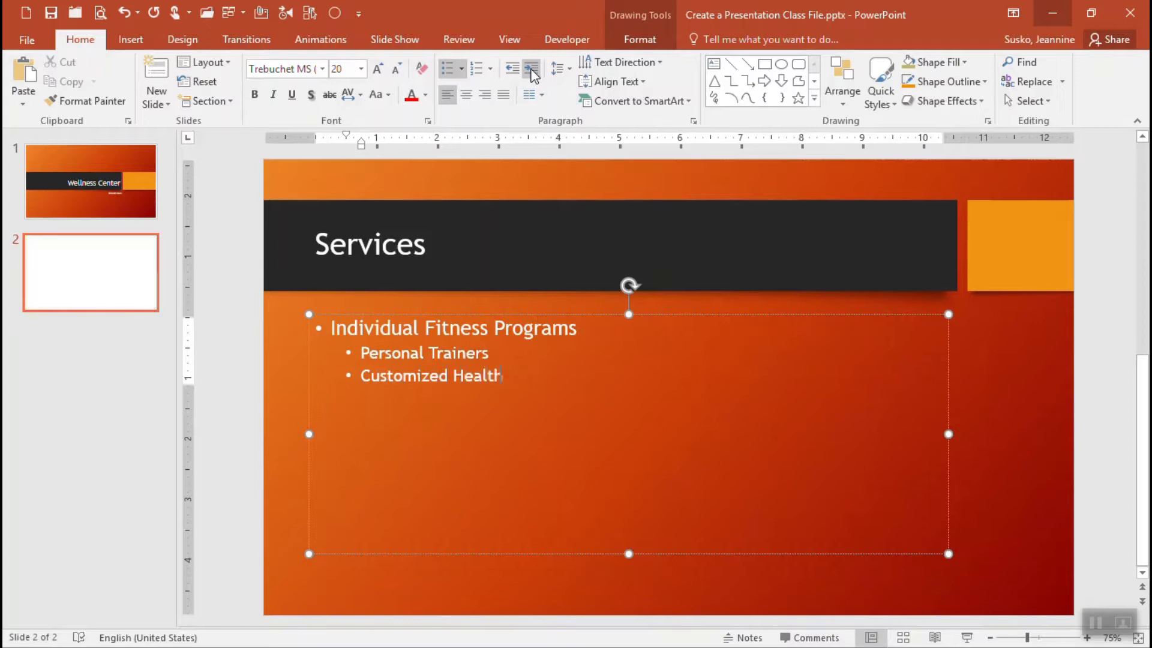
type(" Asses")
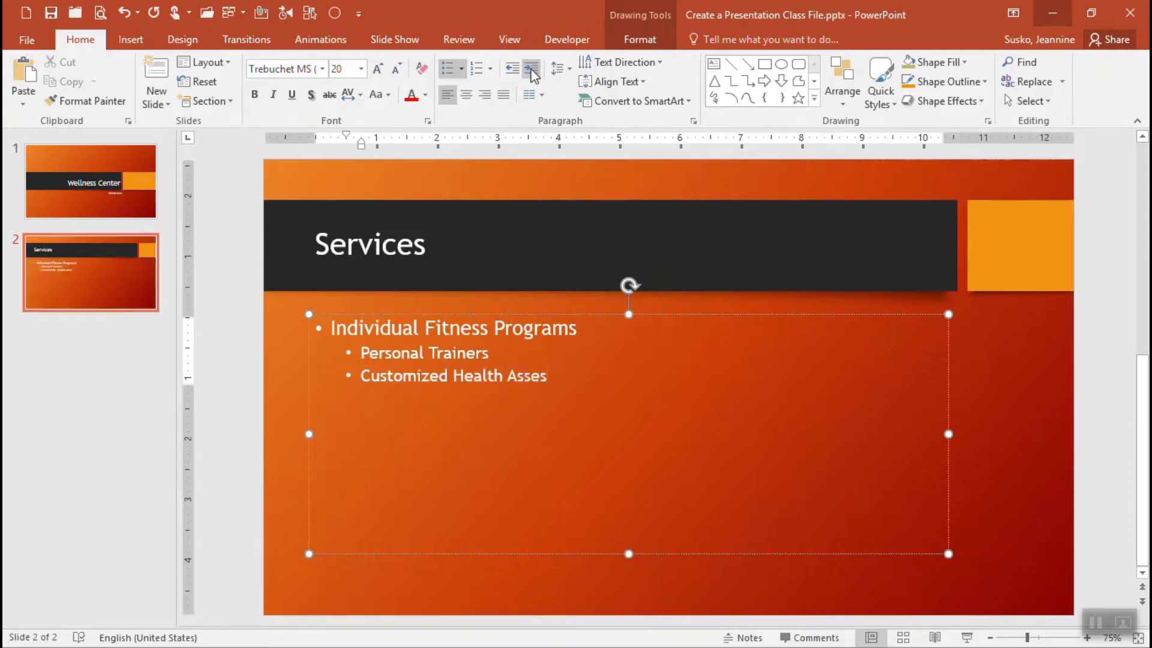
type("sments")
Add a new bullet "Core Strength and Flexibility" below the sub-bullets, promoted back to the first list level.
key("Return")
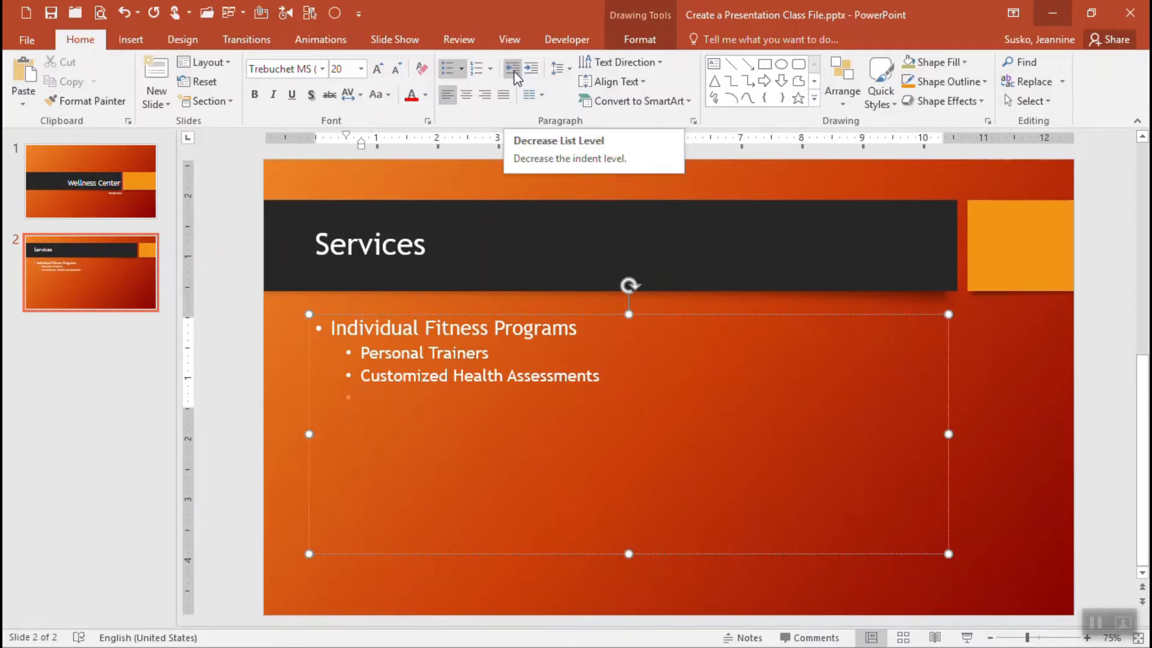
left_click(514, 76)
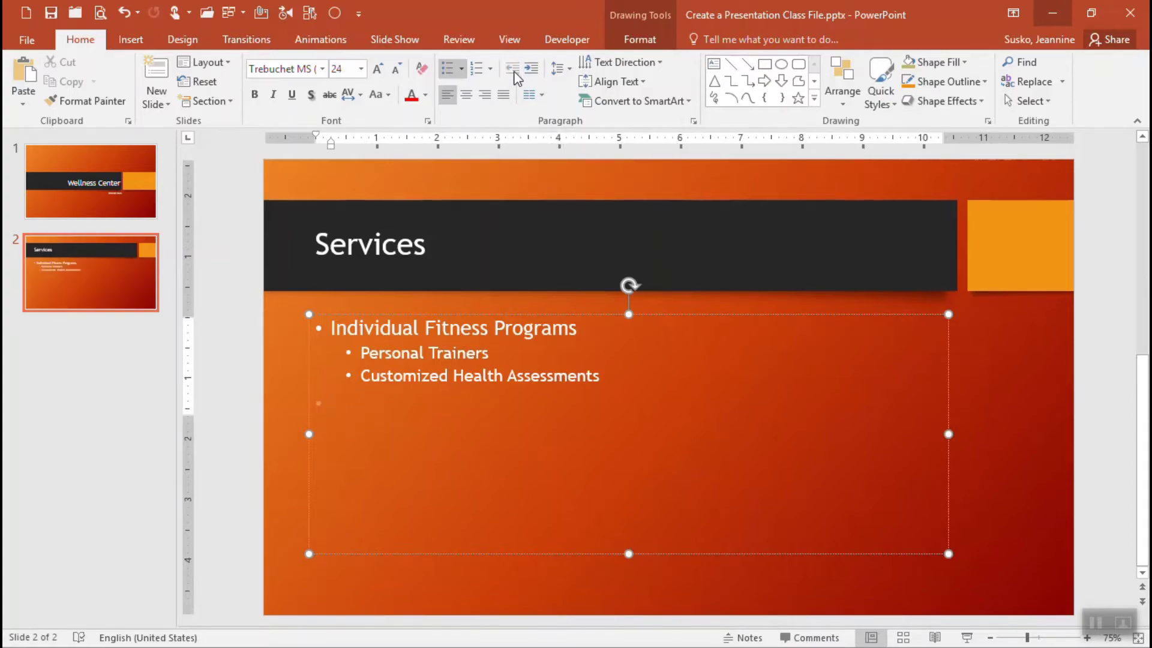
type("C")
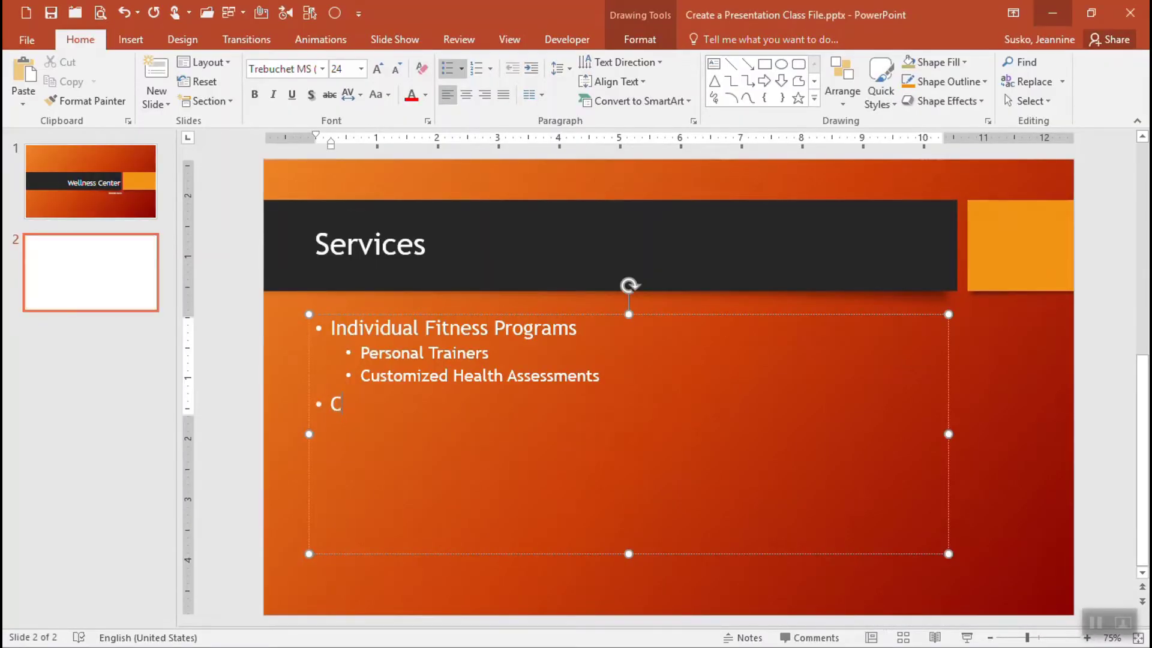
type("ore Strength and Flexibility")
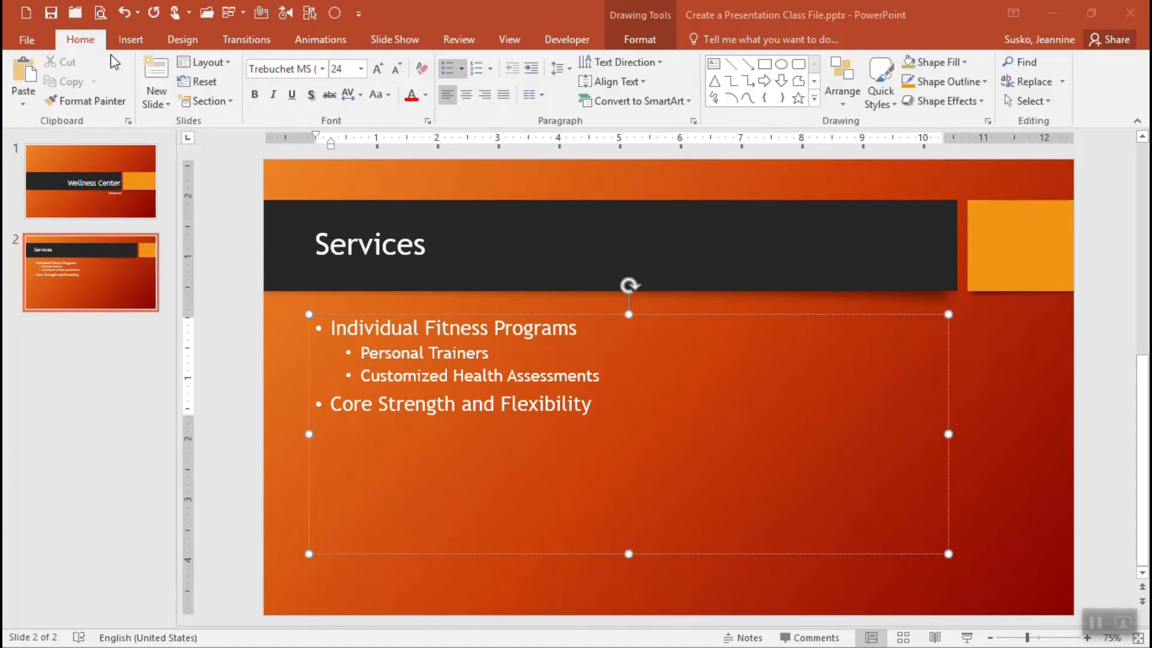
Add a third slide after the Services slide and title it "Program Schedule".
left_click(154, 74)
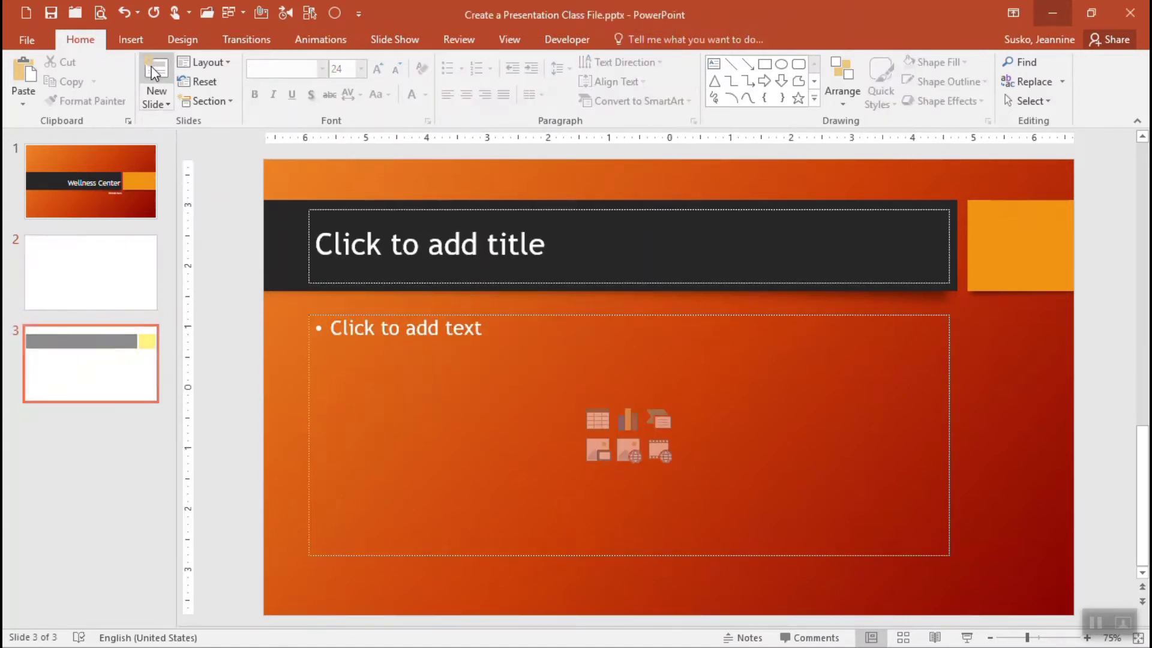
left_click(423, 252)
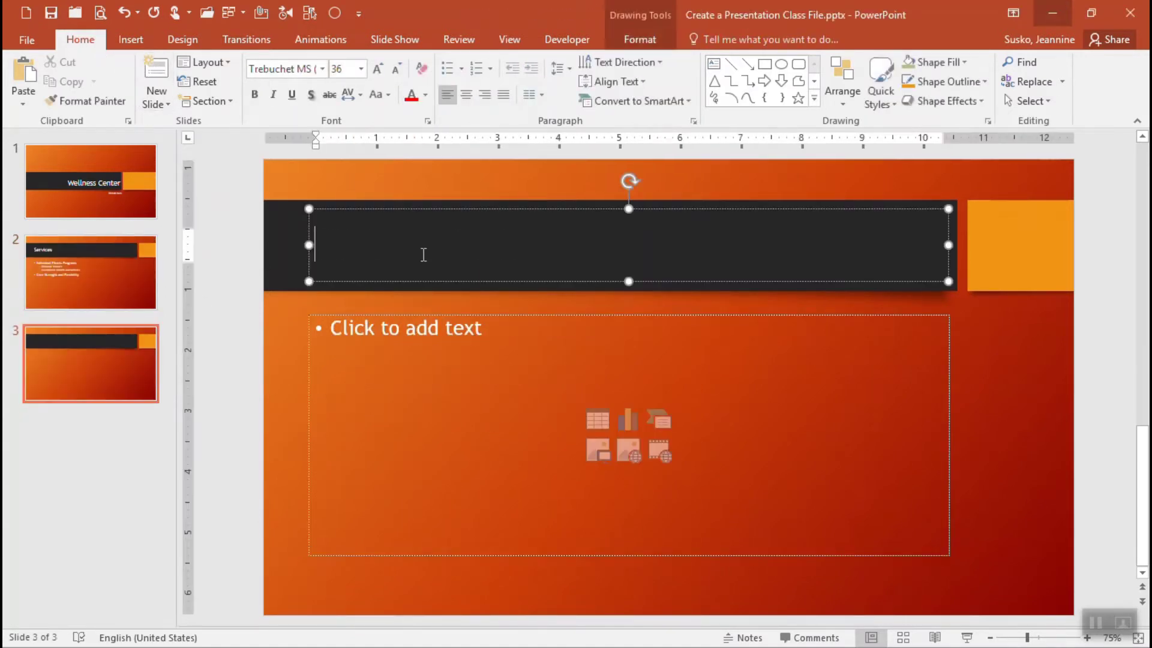
type("Pr")
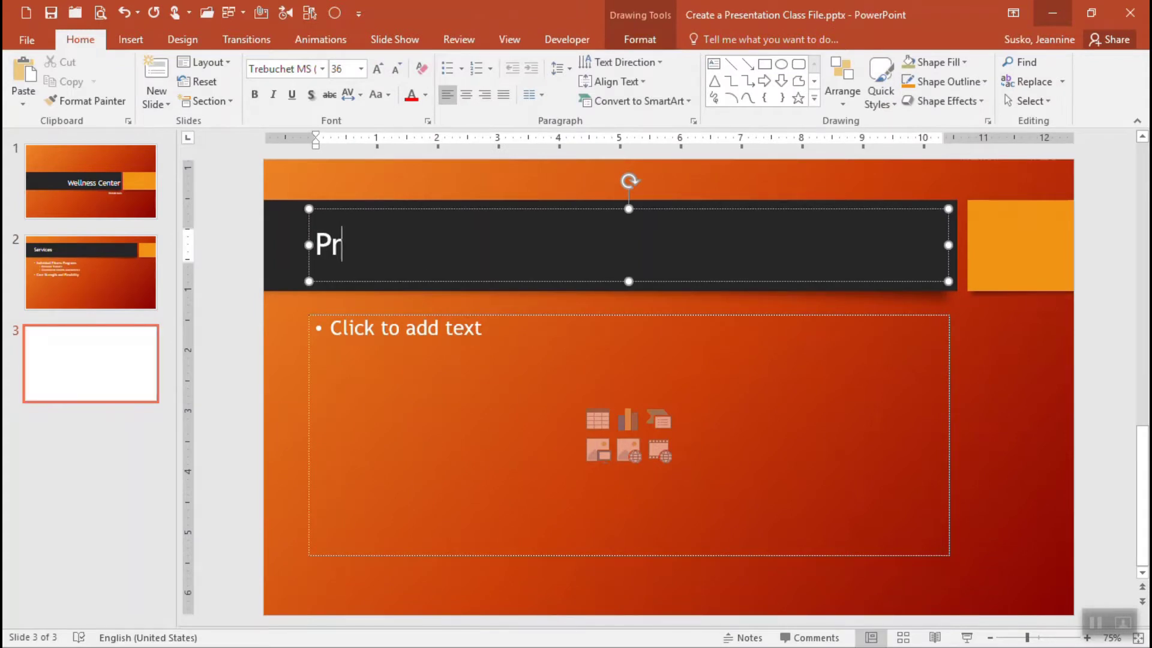
type("ogram Schc")
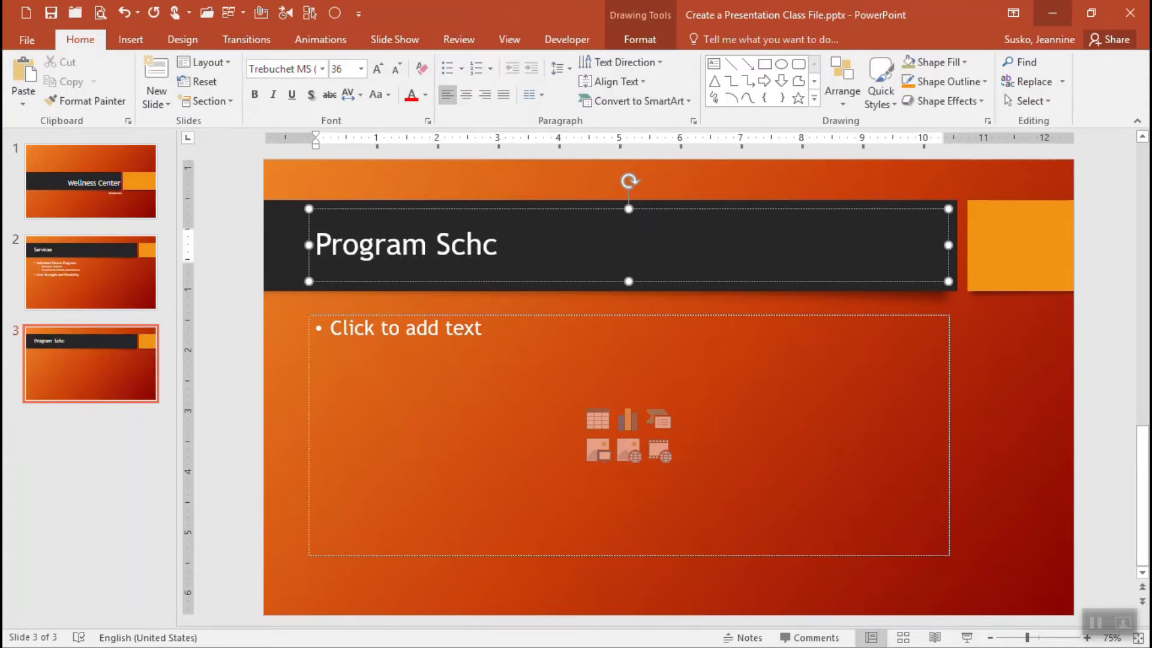
key("BackSpace")
type("edule")
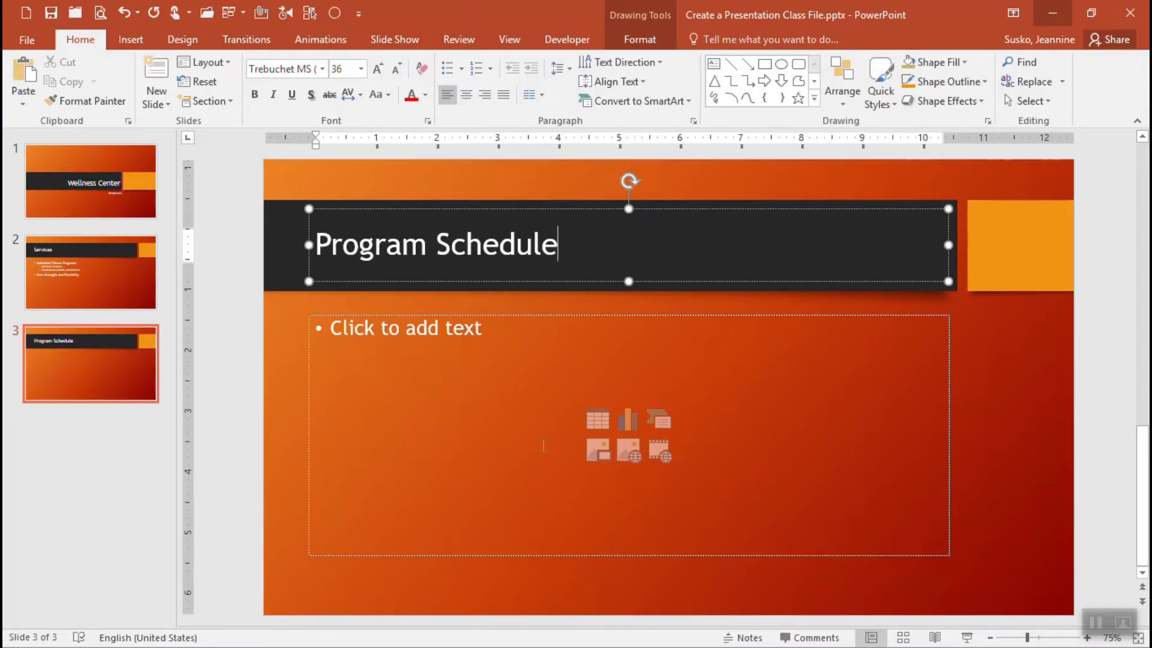
Insert a table with 5 columns and 2 rows in the content area of the Program Schedule slide.
left_click(596, 420)
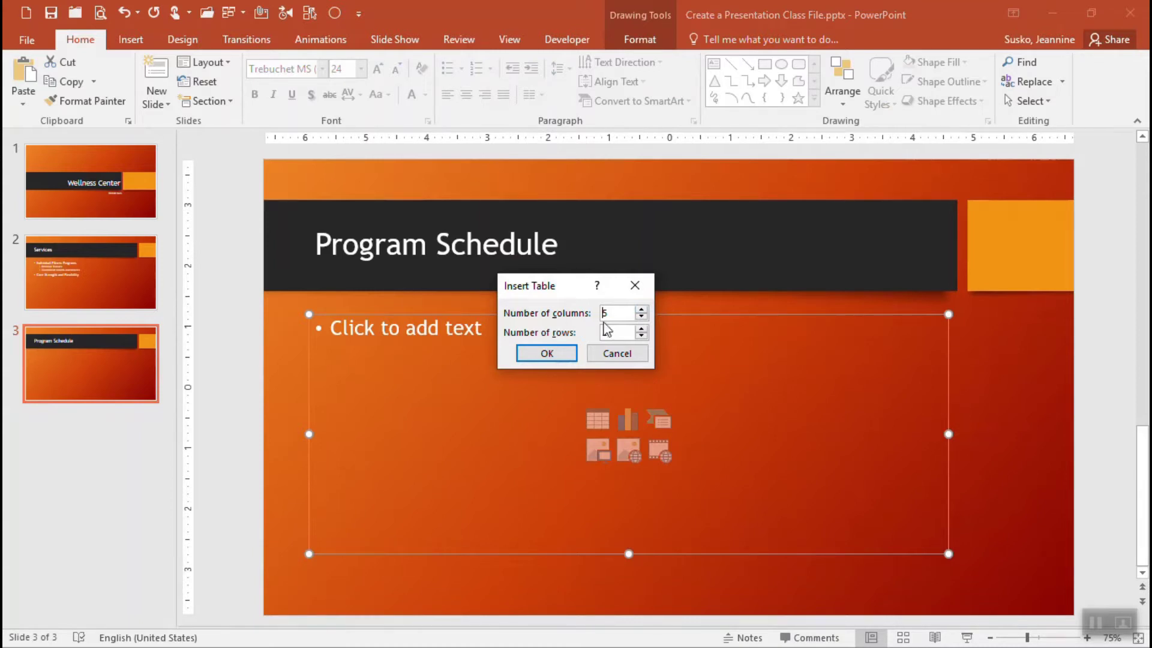
left_click(546, 354)
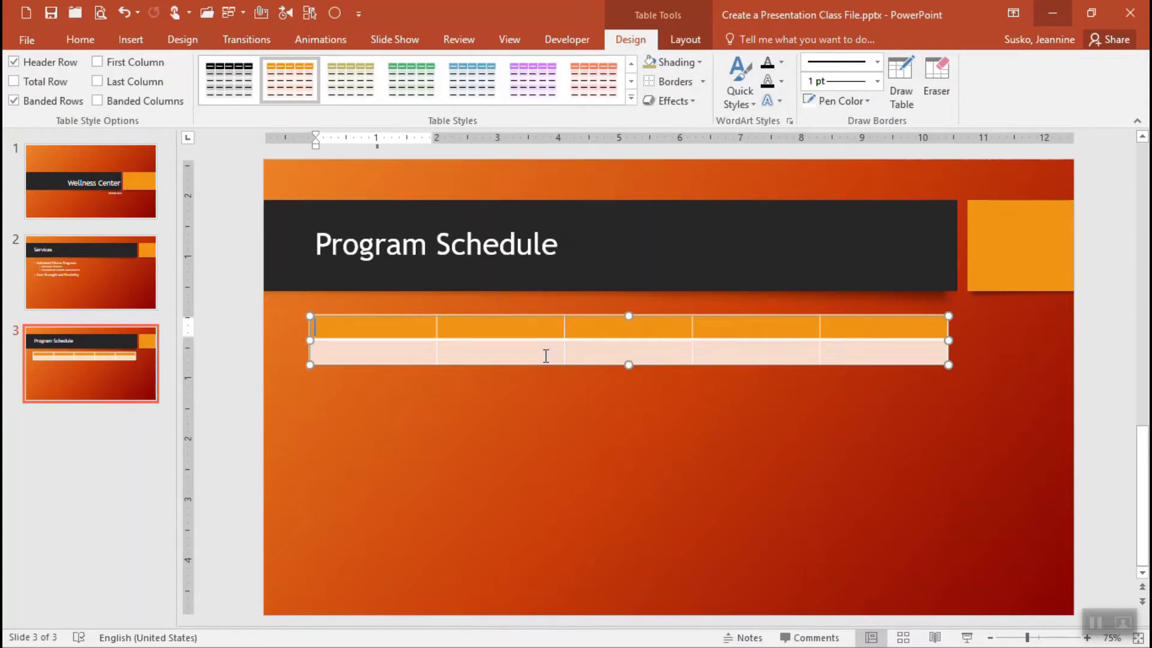
Enter the column headers Monday, Wednesday and Friday in the second to fourth cells of the table's header row.
key("Tab")
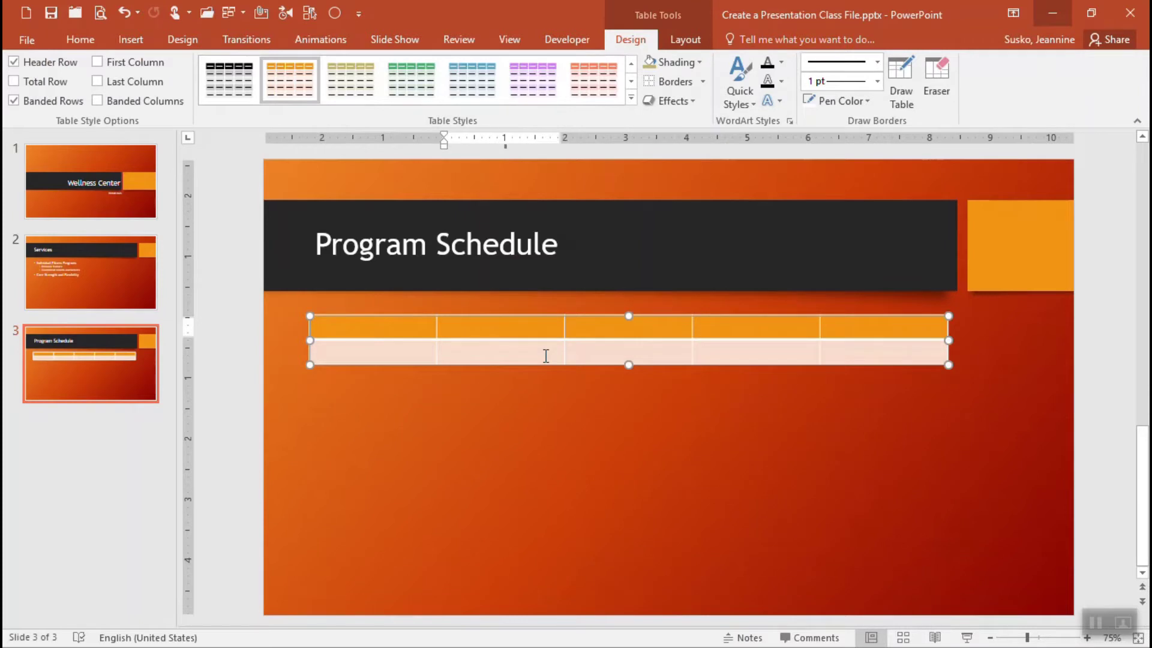
type("Monday")
key("Tab")
type("We")
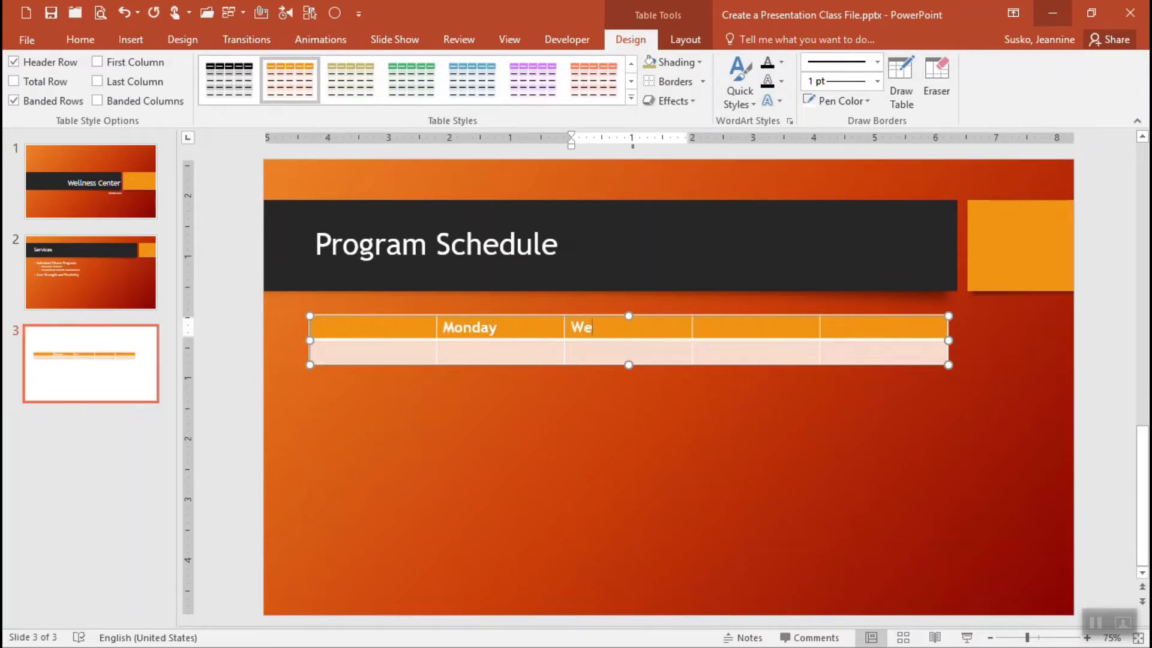
type("dnesday")
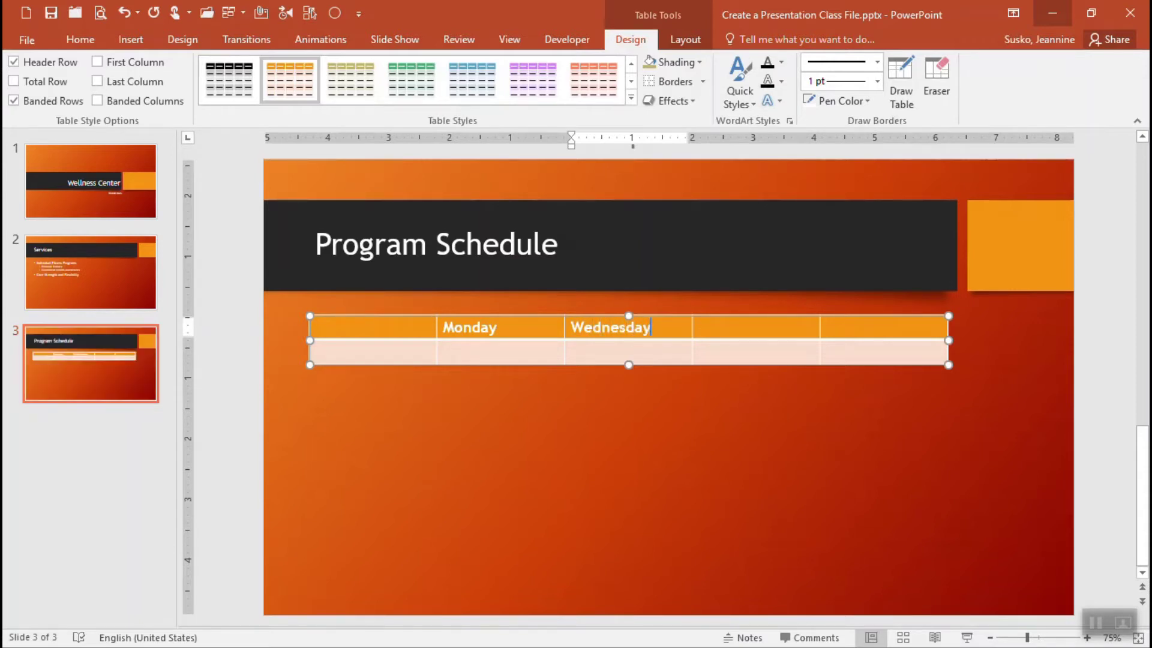
key("Tab")
type("Friday")
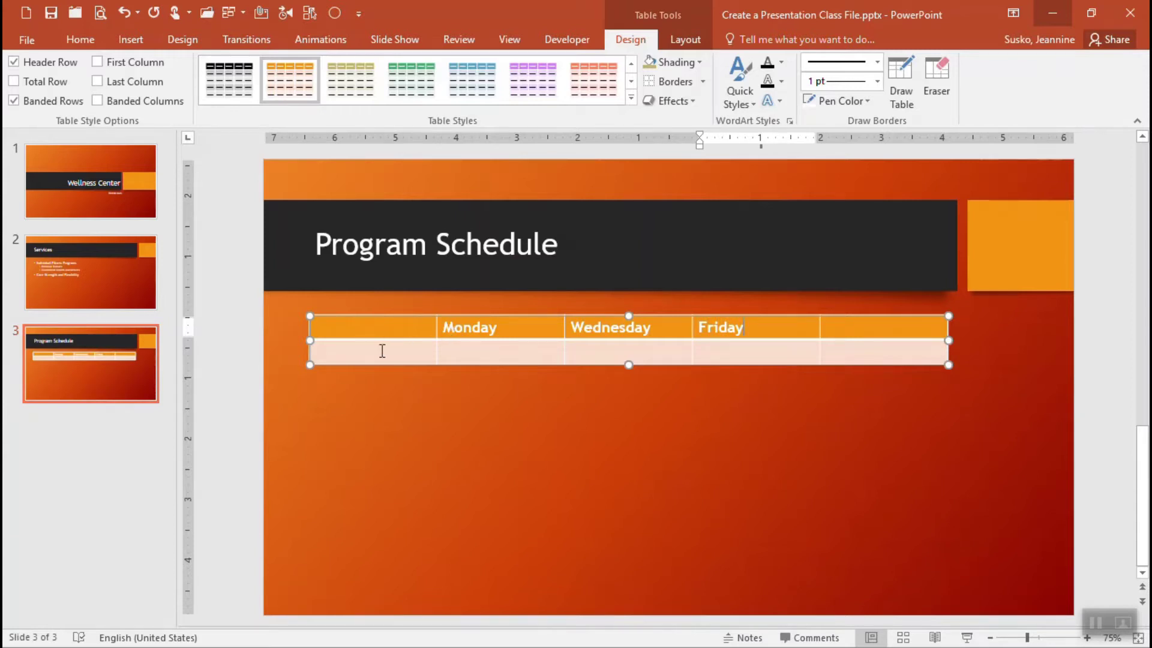
Enter 8am in the first cell of the second table row and insert two more rows below it.
left_click(331, 354)
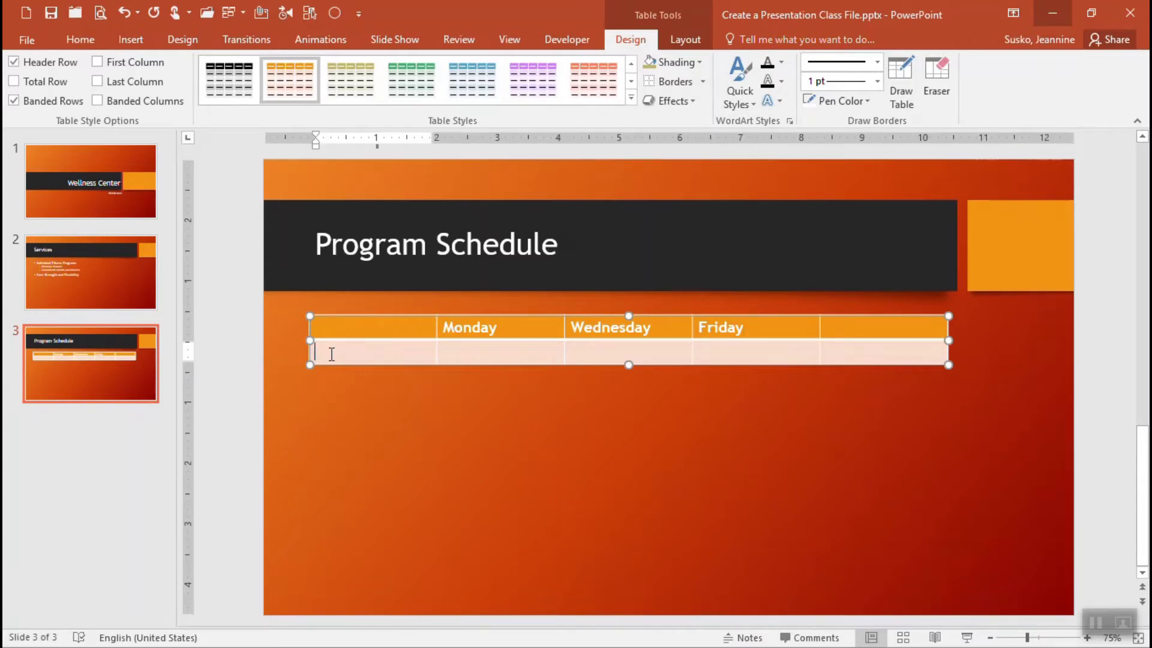
type("8am")
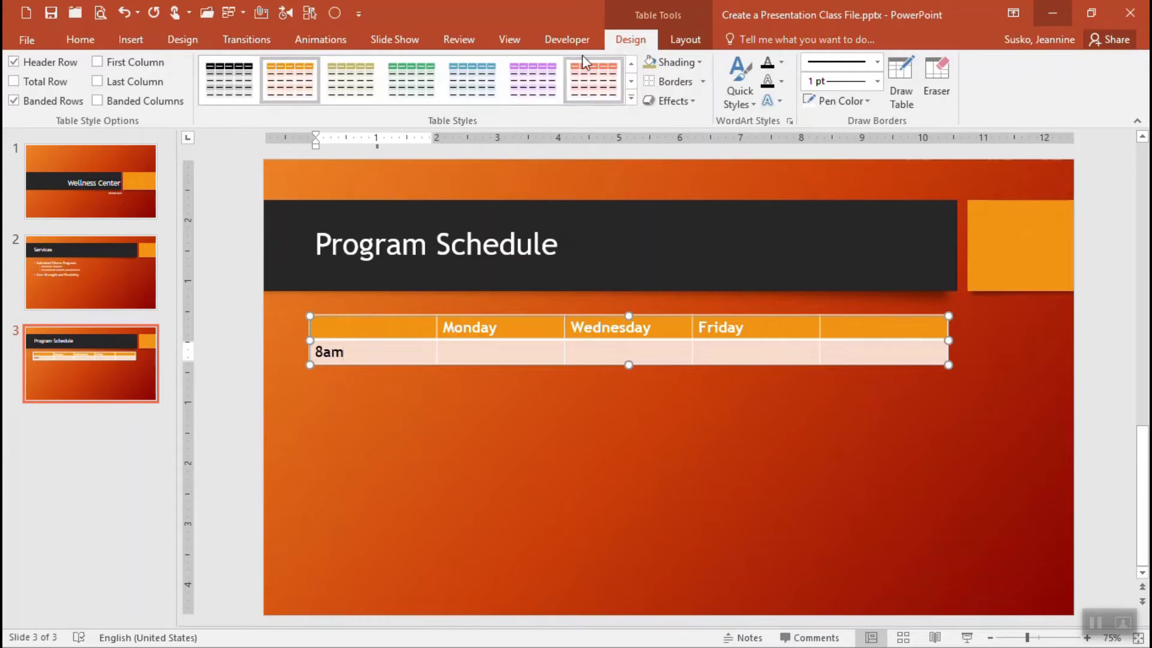
left_click(687, 41)
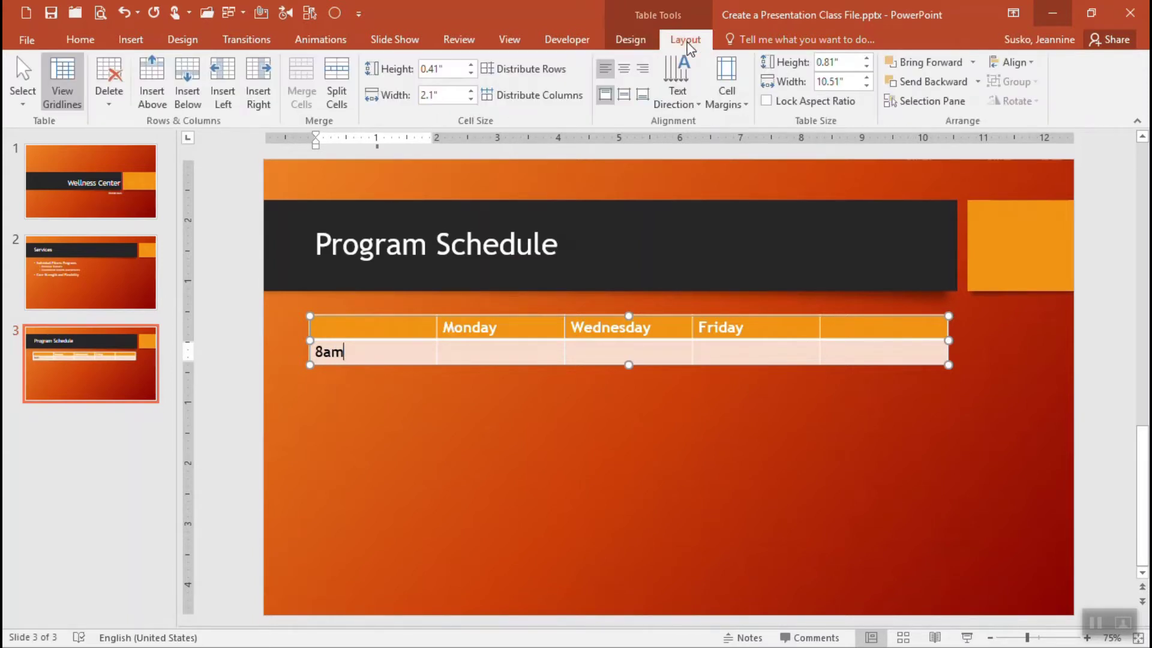
left_click(198, 106)
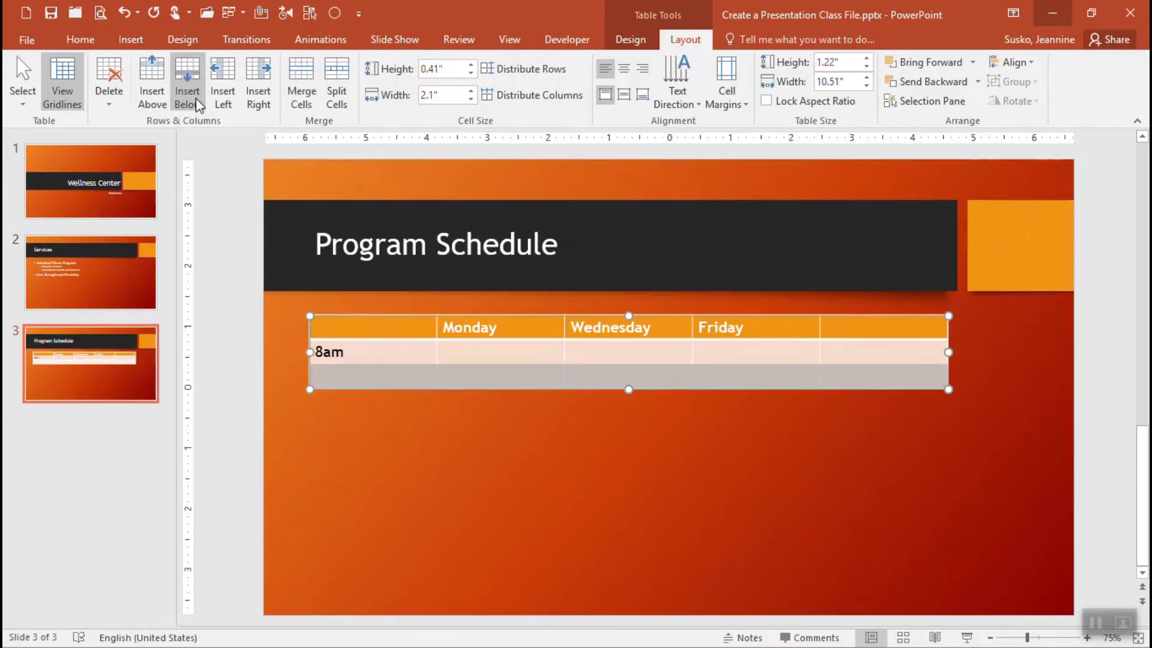
left_click(198, 106)
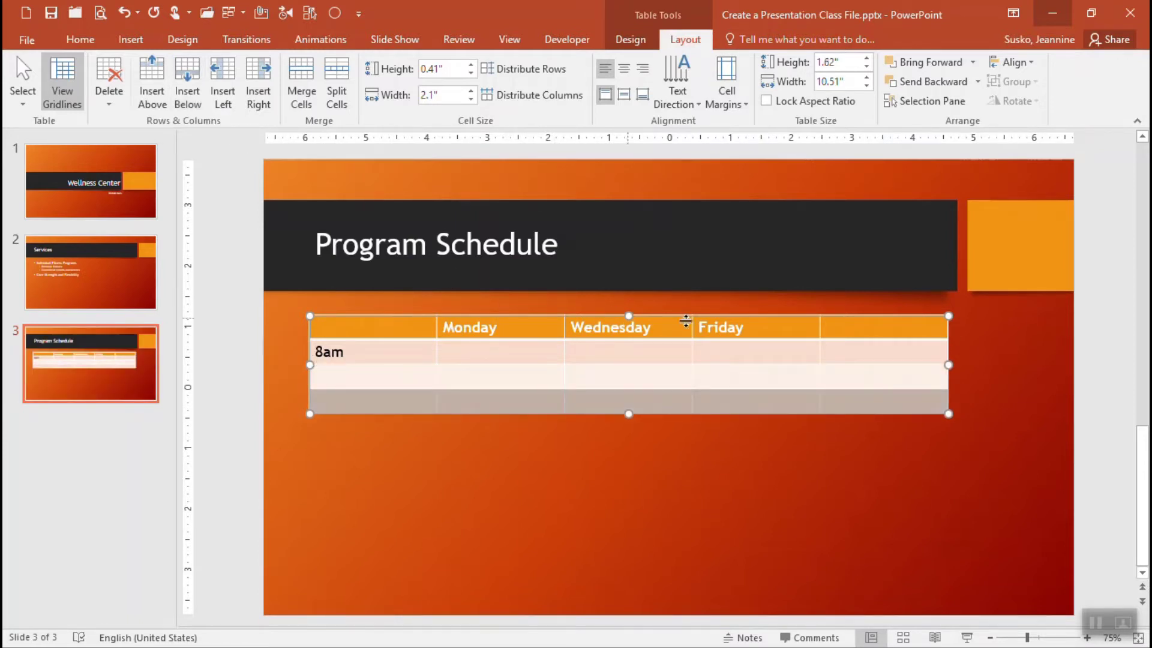
Delete the empty fifth column after Friday from the table.
left_click(850, 326)
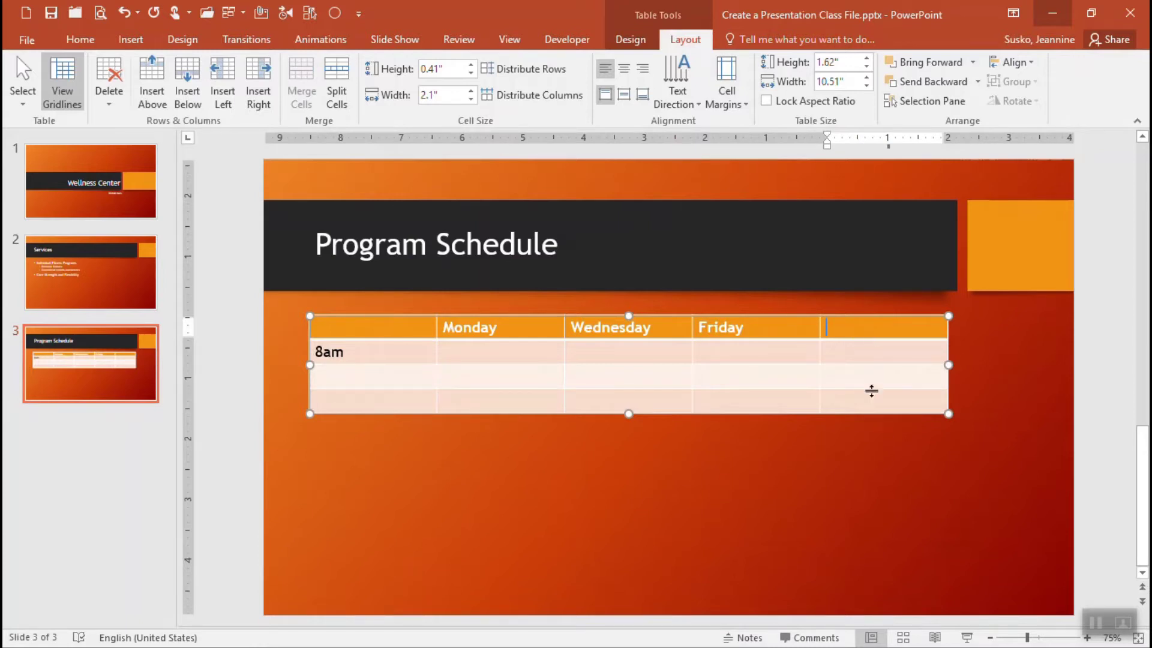
left_click(122, 109)
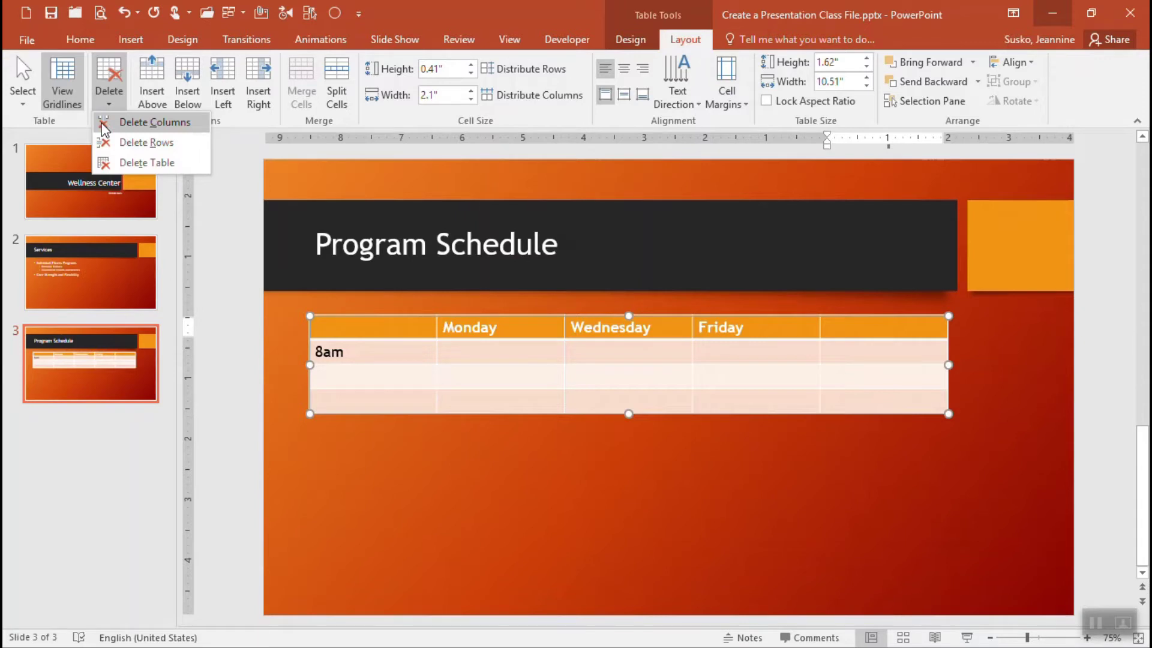
left_click(105, 124)
Enter the times 12pm and 7pm in the first column below 8am.
left_click(459, 355)
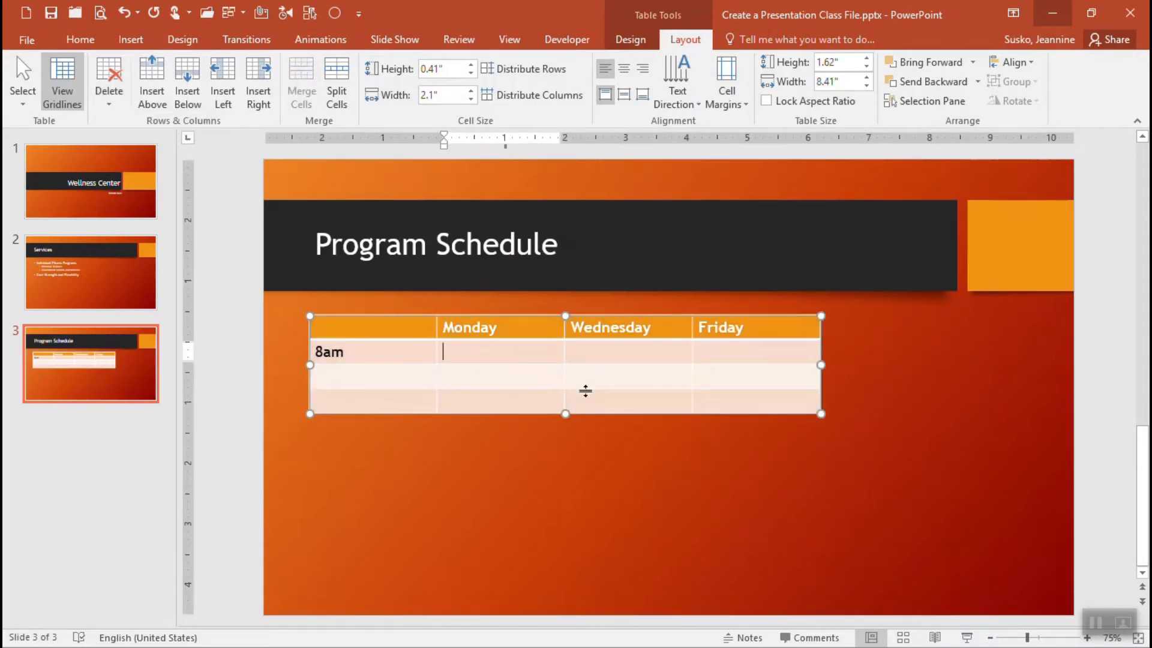
left_click(377, 379)
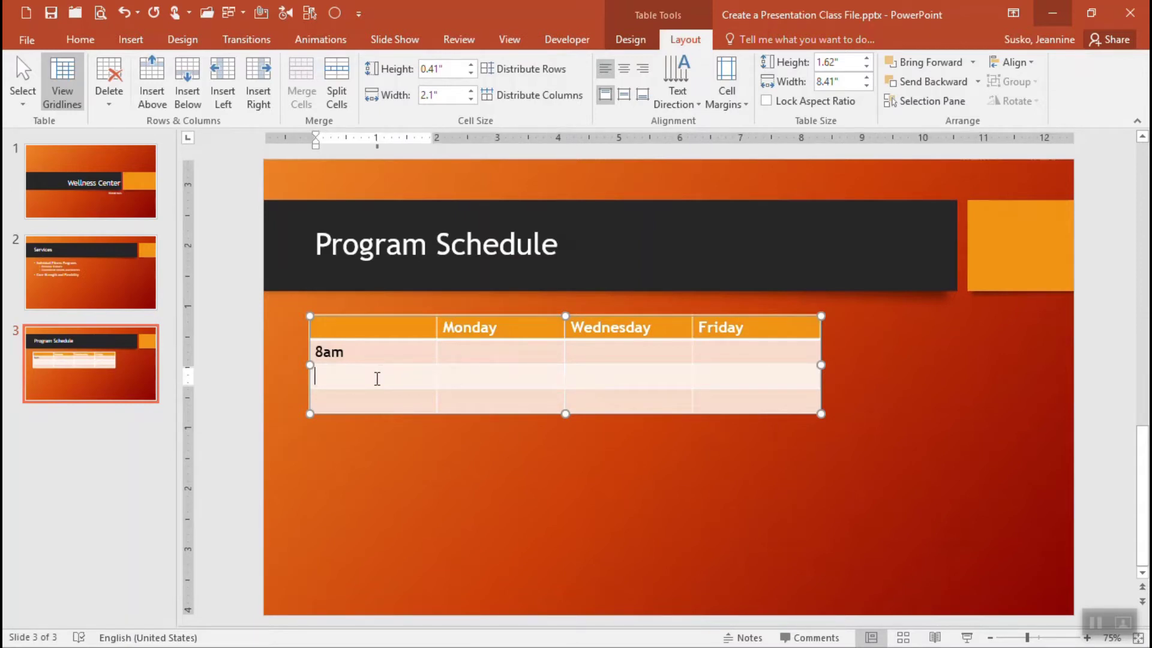
type("12pm")
left_click(387, 404)
type("7-")
type("pm")
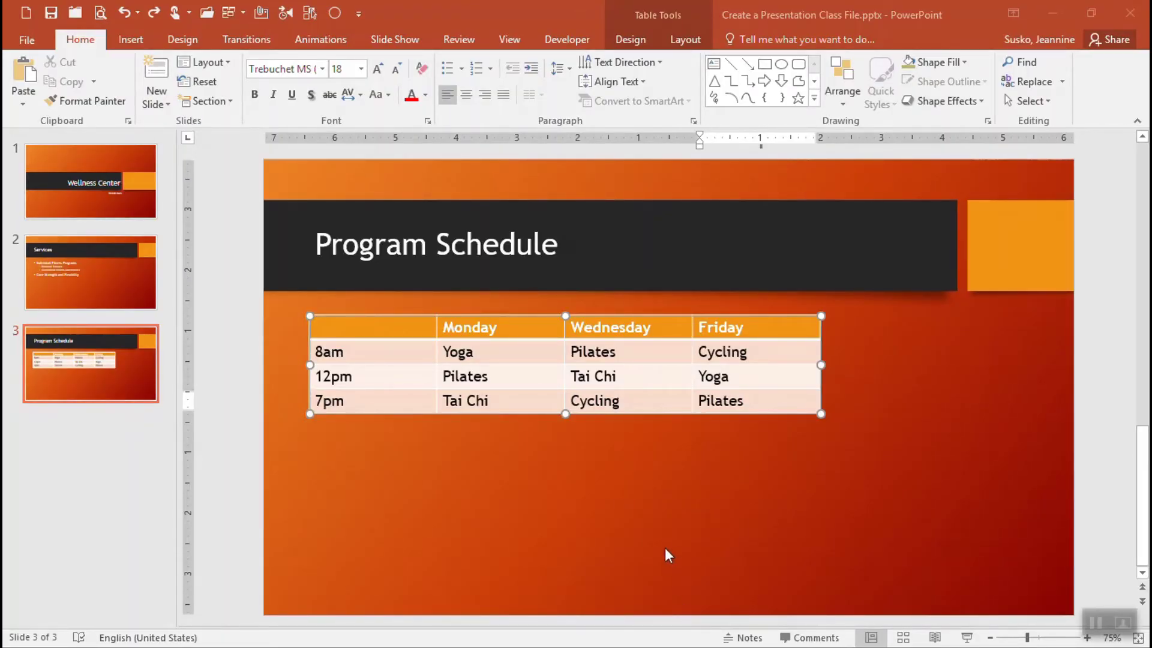
Apply the orange table style from the Dark group, with a black header row, to the whole table.
left_click(496, 316)
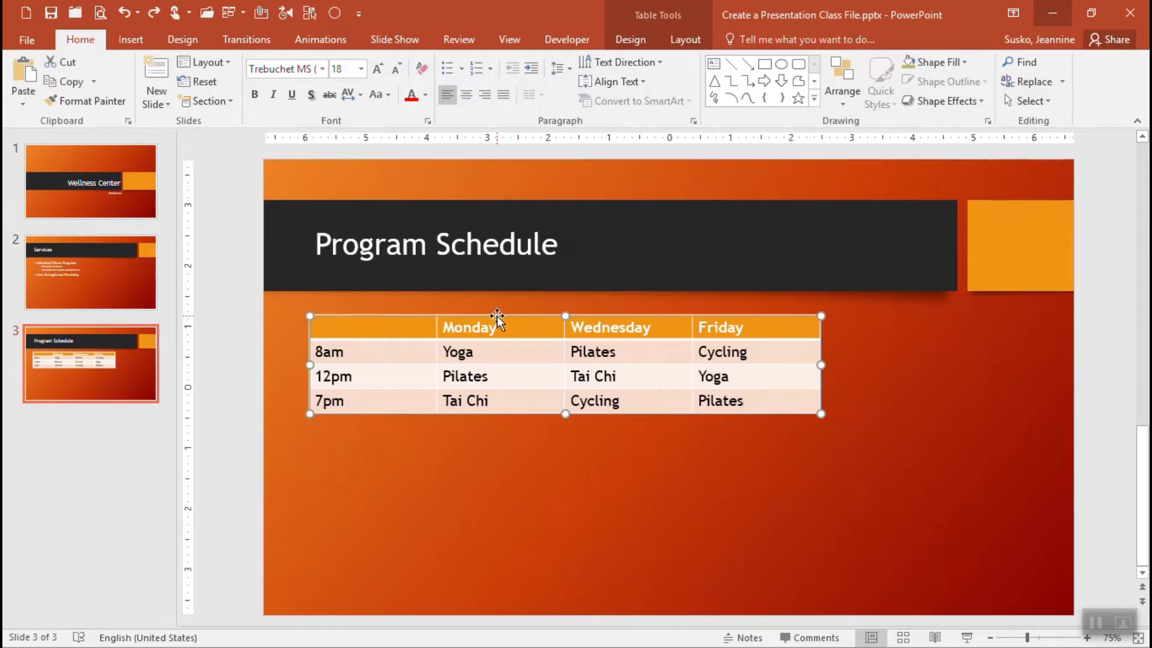
left_click(642, 41)
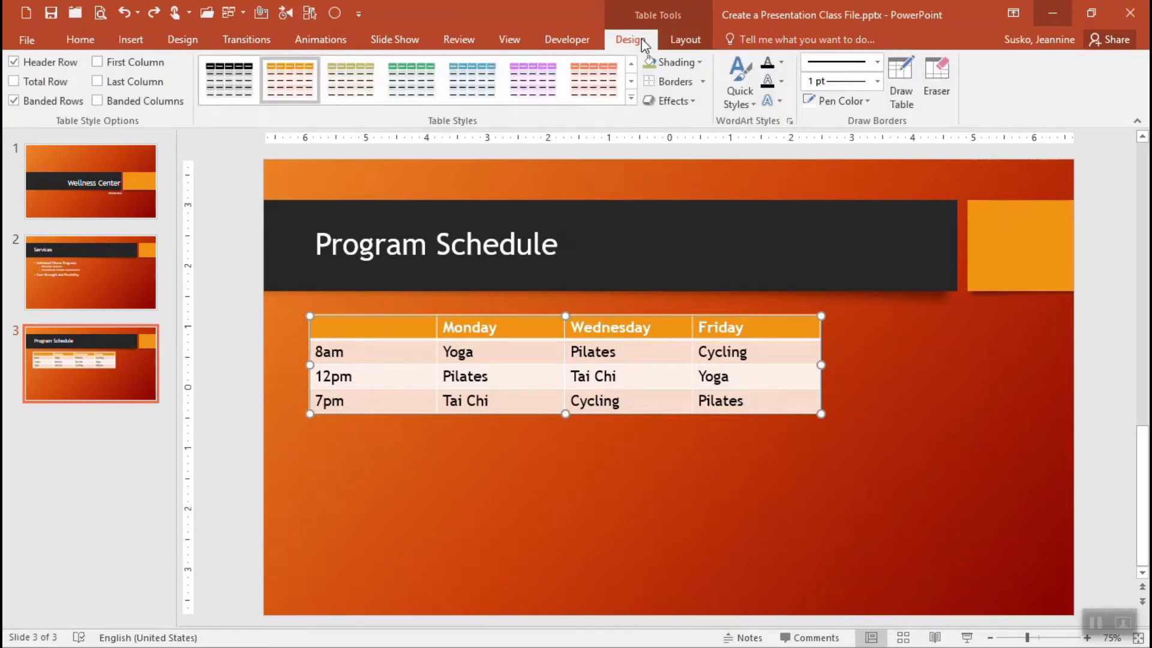
left_click(632, 100)
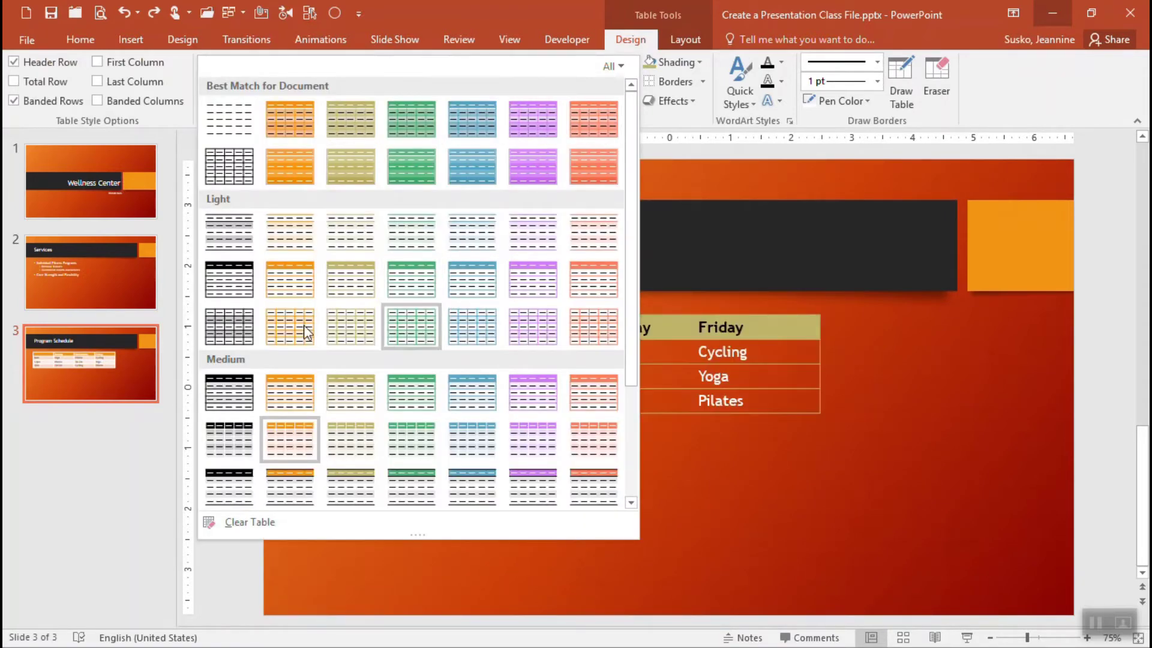
left_click_drag(630, 233, 647, 427)
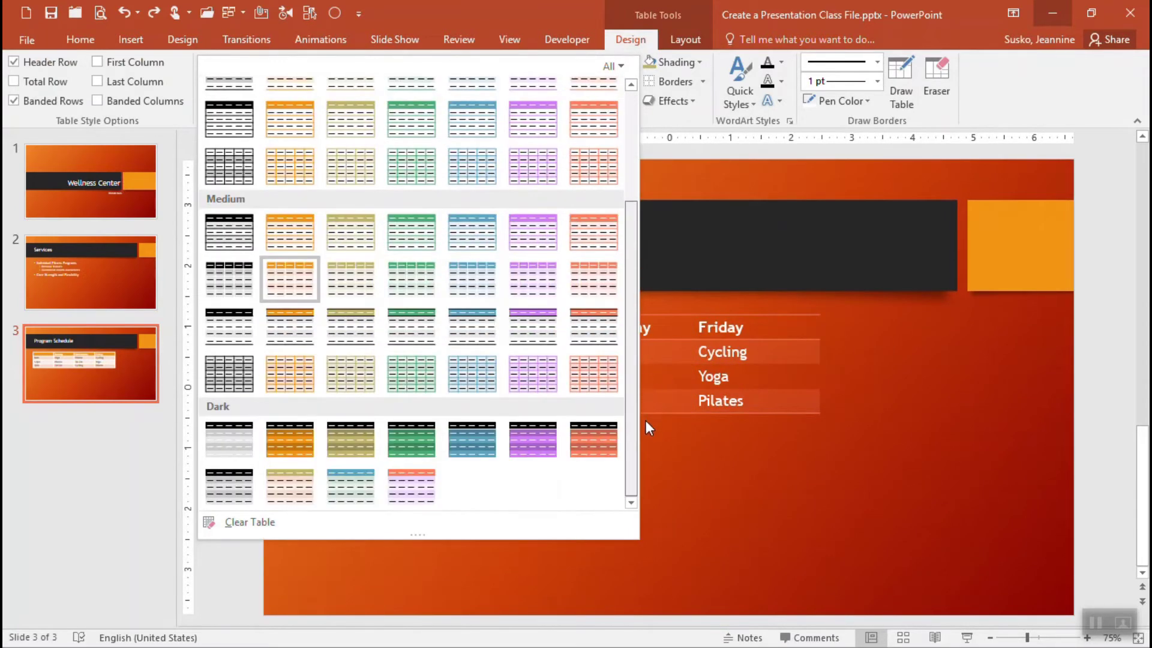
left_click(289, 442)
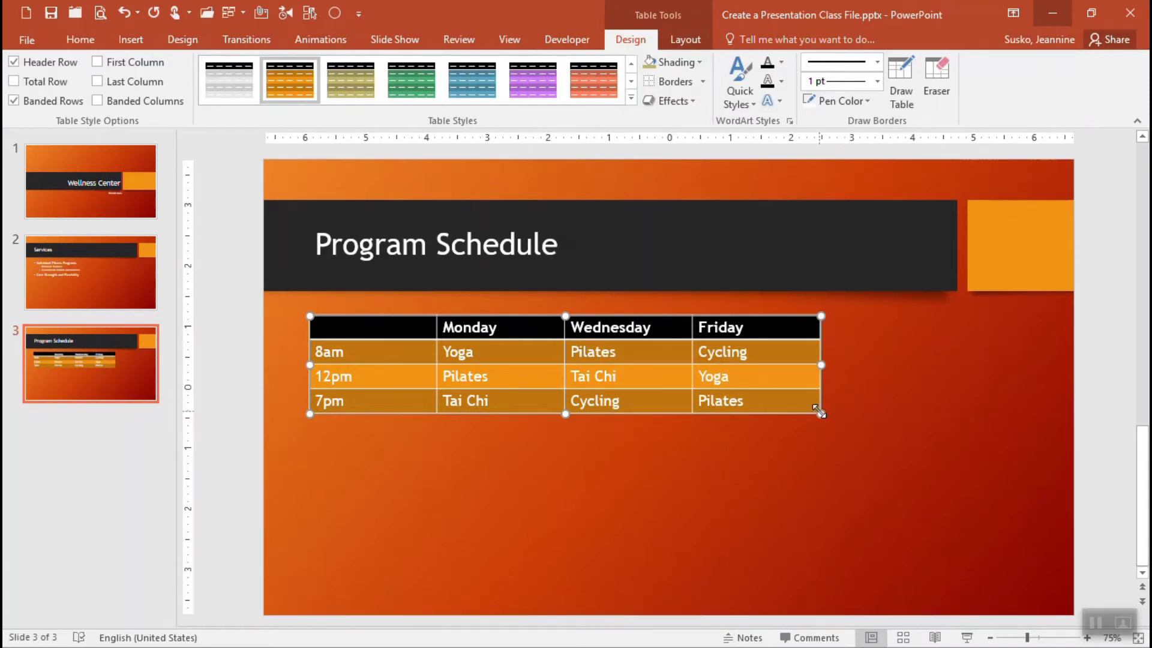
Enlarge the table to about 10.99 by 3.51 inches and increase all of its text to size 32.
left_click_drag(820, 411, 976, 529)
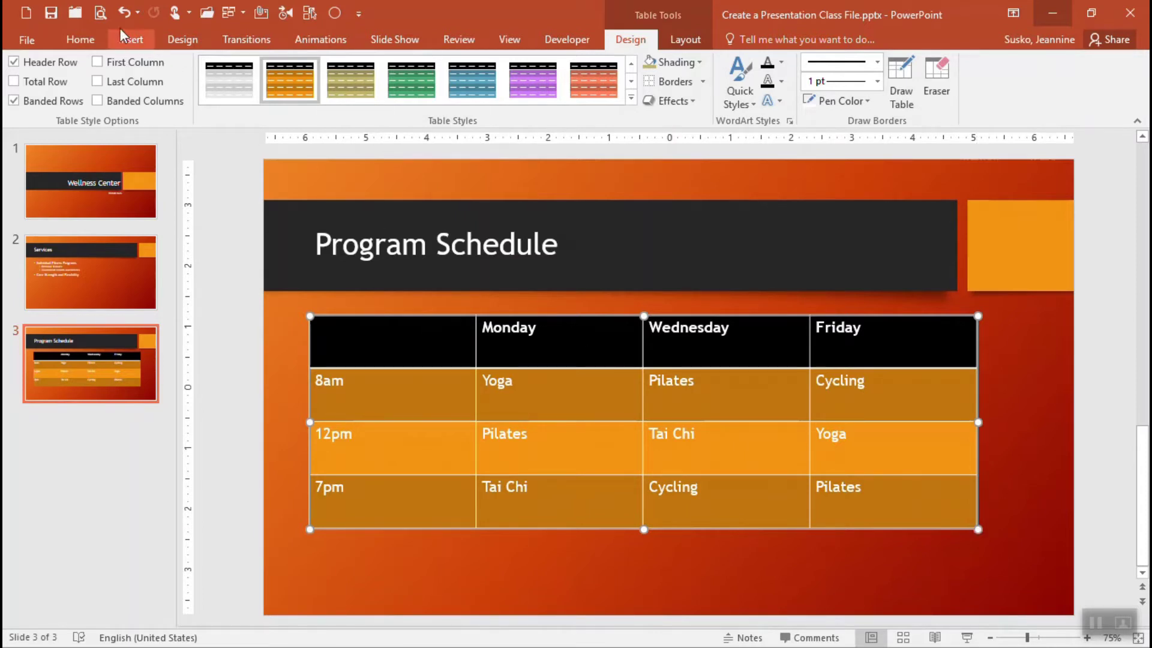
left_click(83, 41)
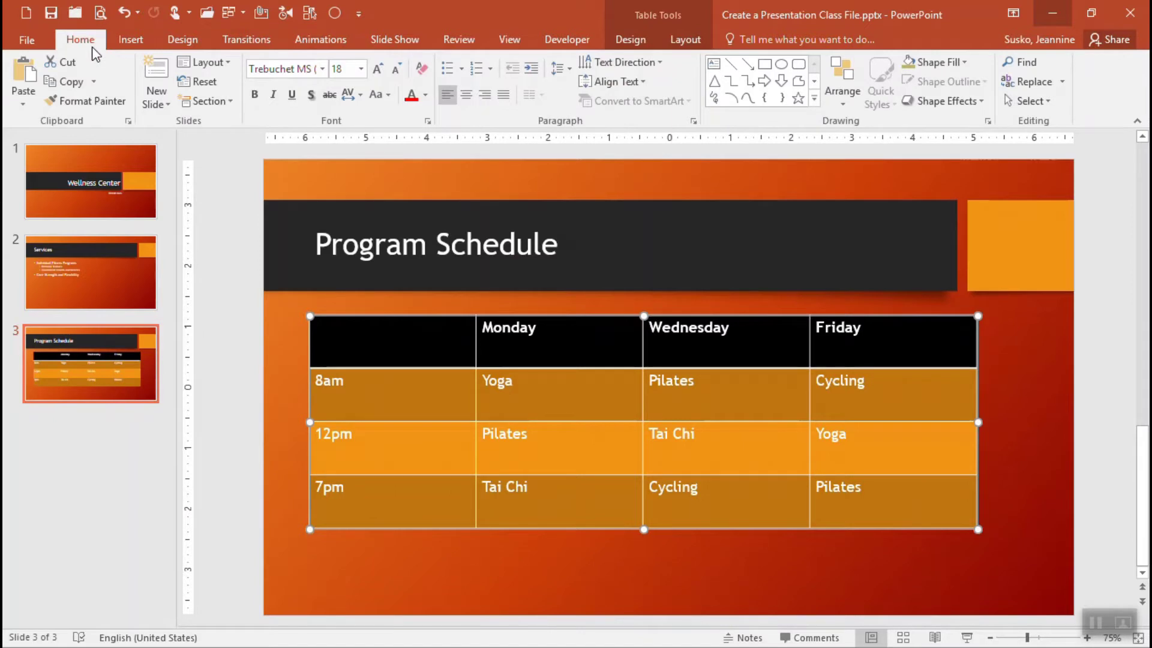
left_click(378, 71)
left_click(377, 71)
left_click(377, 71)
left_click(378, 71)
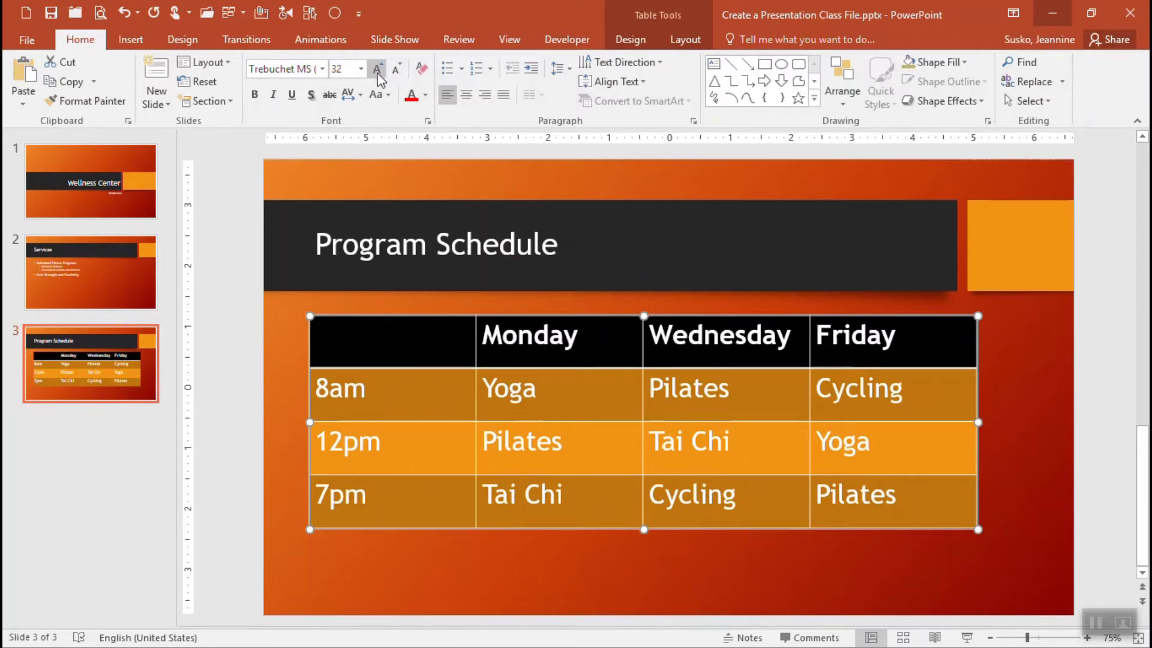
Narrow the time column to about 1.76 inches and make the Monday column slightly narrower.
left_click(463, 381)
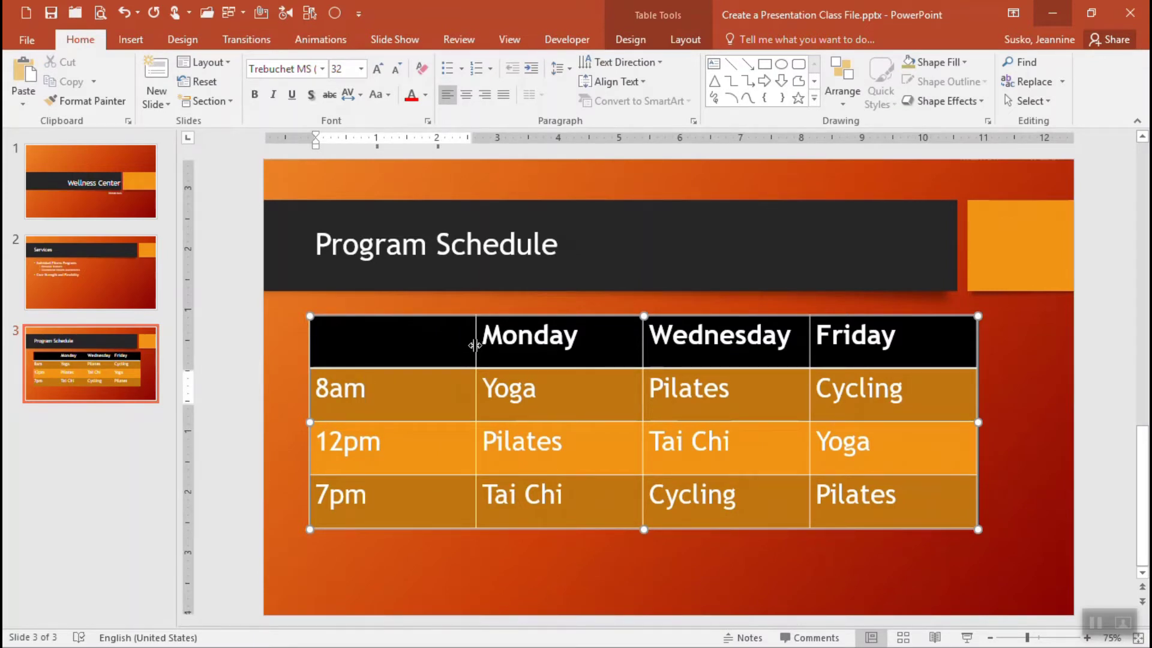
left_click_drag(475, 345, 416, 348)
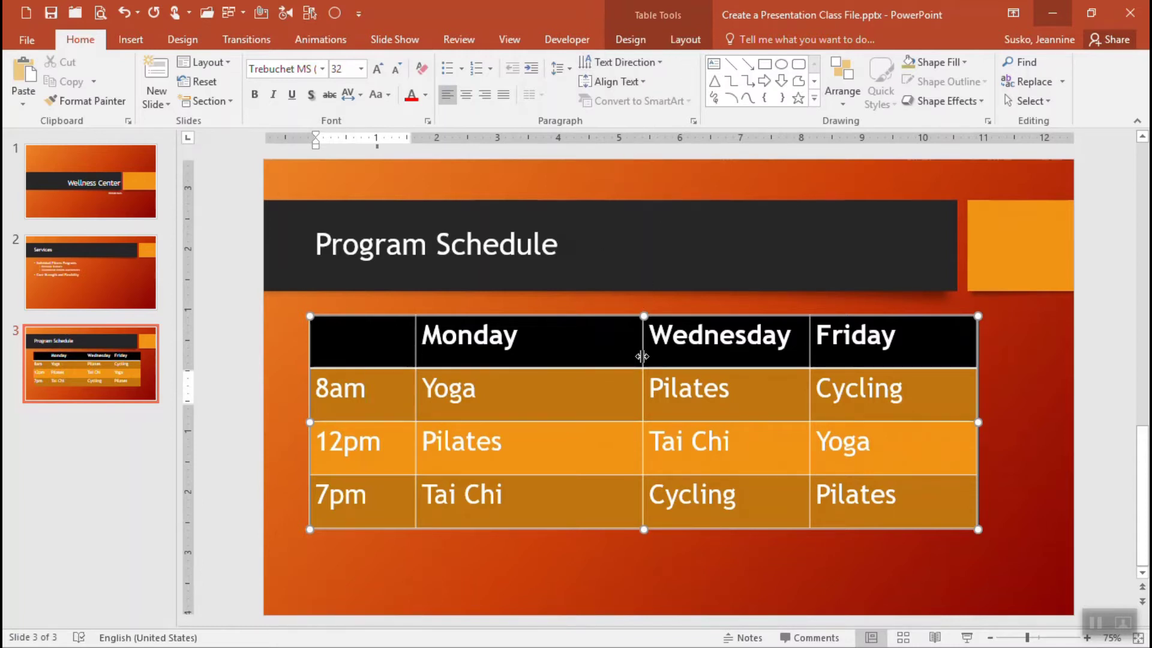
left_click_drag(641, 356, 602, 356)
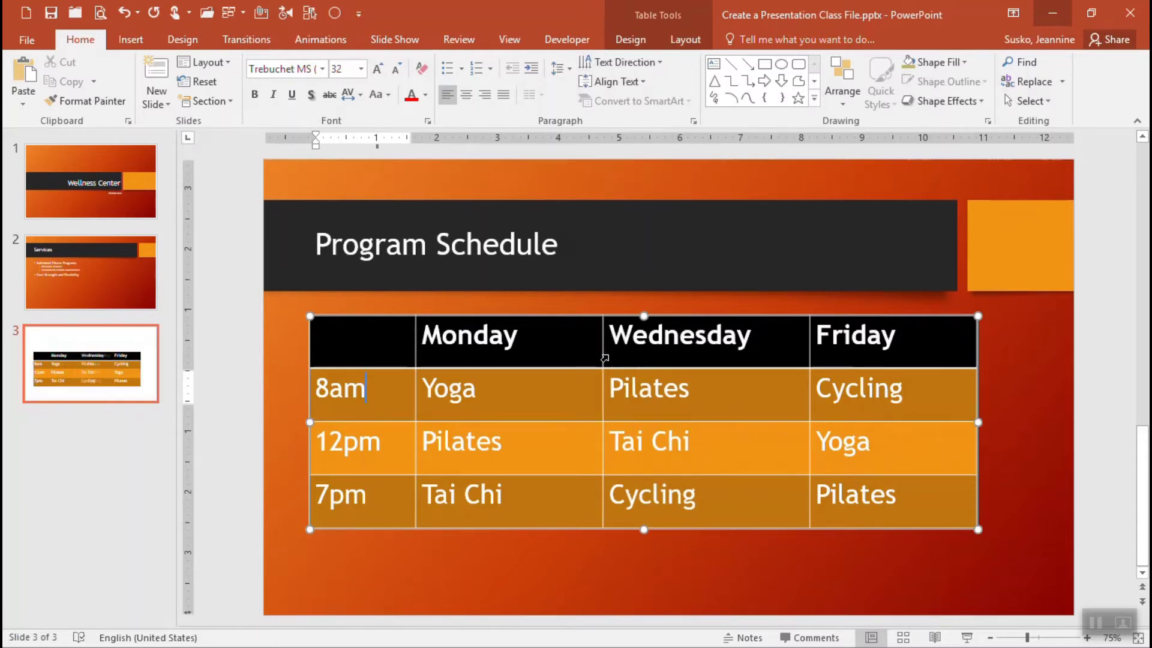
Distribute the table's columns evenly and center the text horizontally in the Monday, Wednesday and Friday columns.
left_click(687, 40)
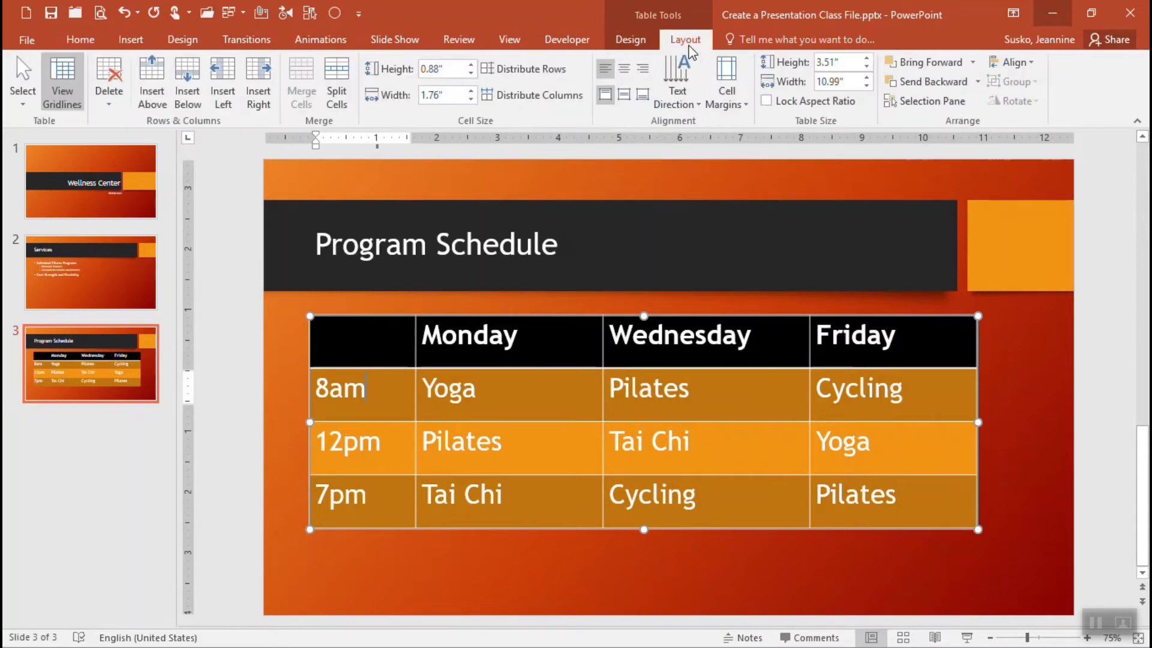
left_click(529, 101)
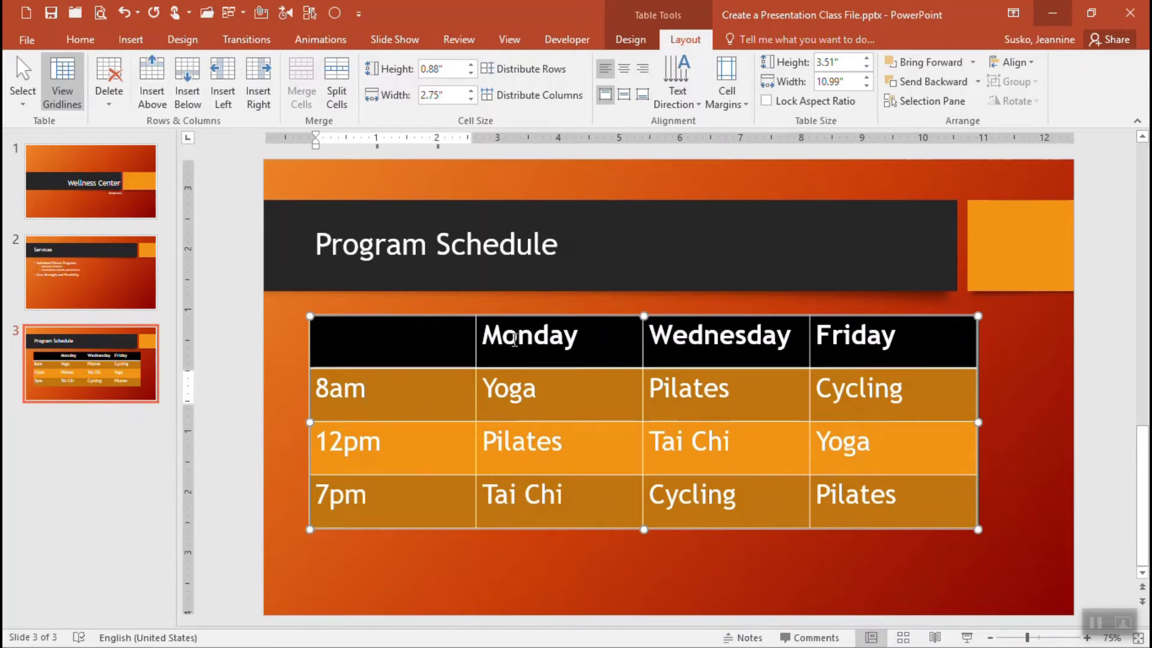
left_click_drag(514, 340, 880, 509)
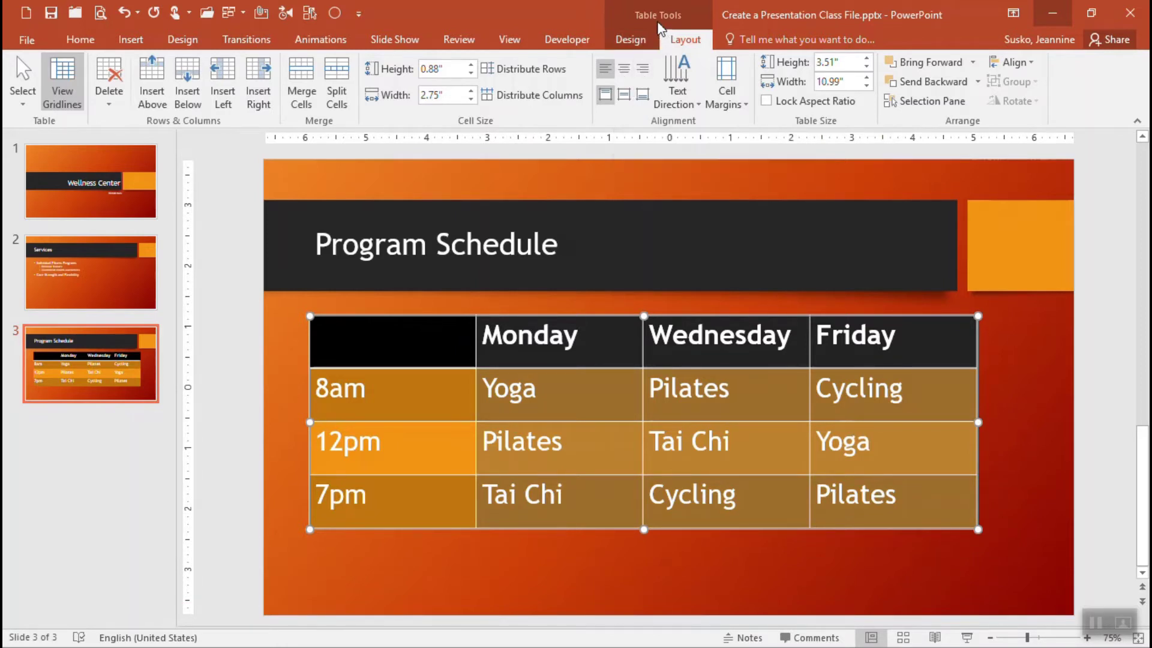
left_click(628, 76)
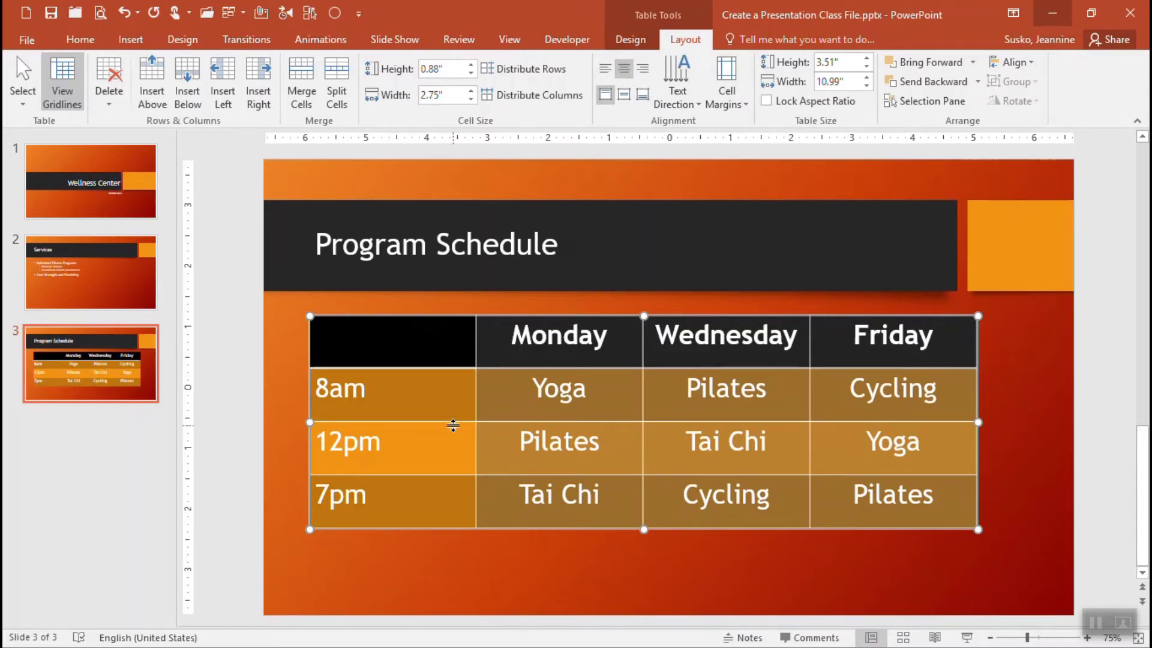
left_click(469, 471)
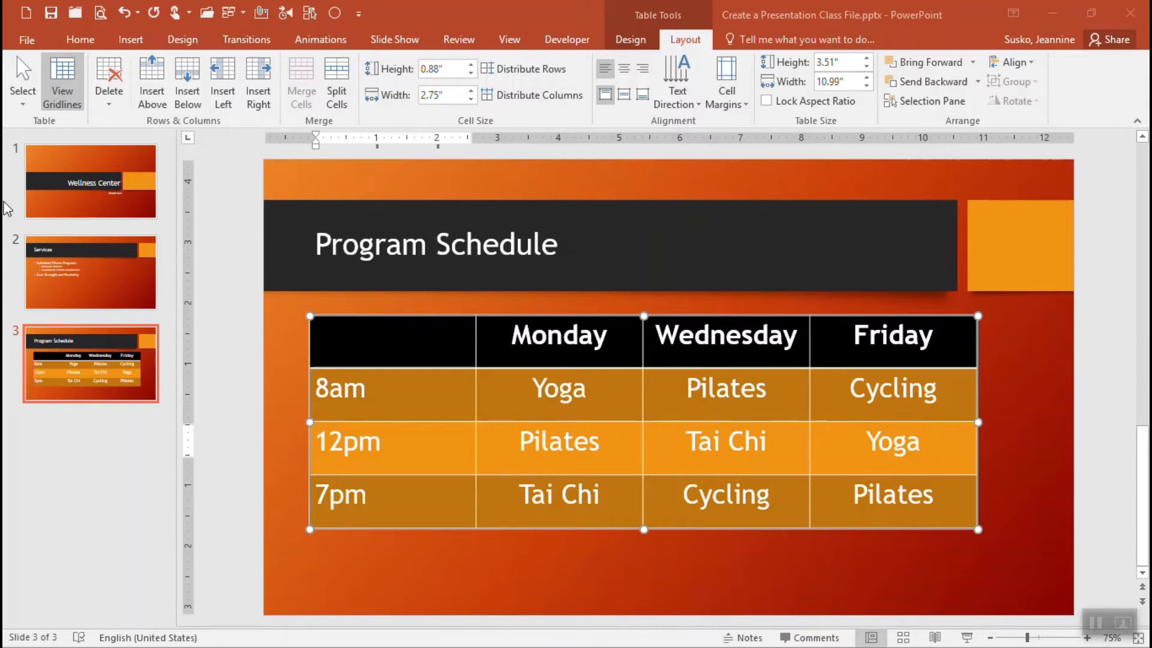
Add a fourth slide after the Program Schedule slide and title it "Charting Progress".
left_click(78, 42)
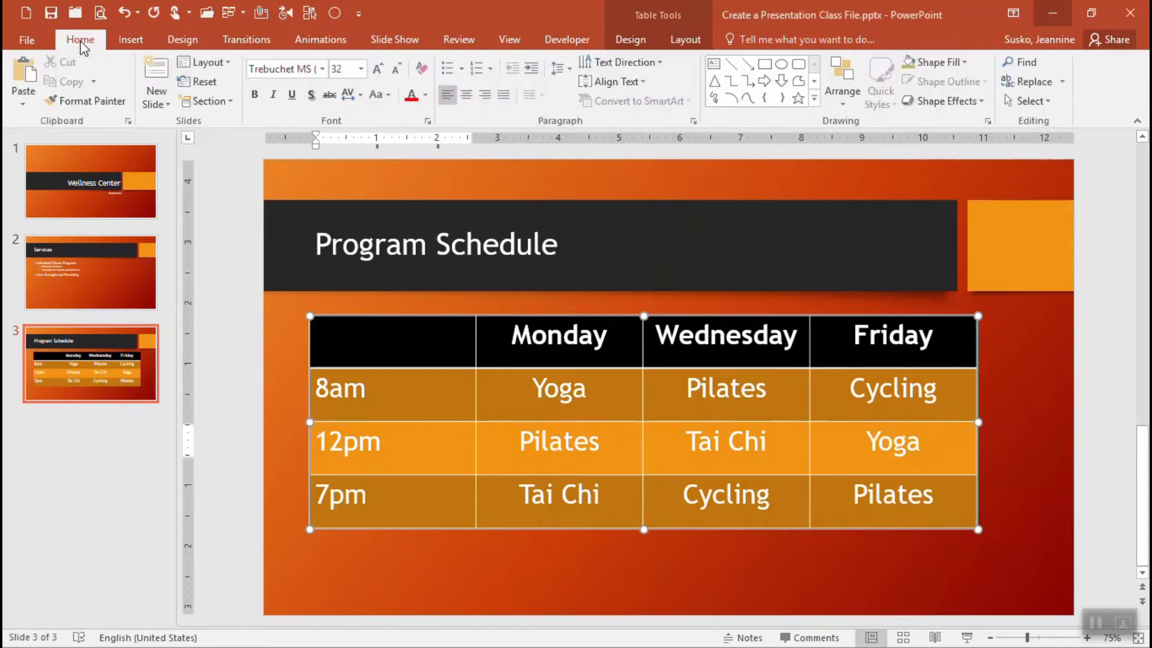
left_click(159, 75)
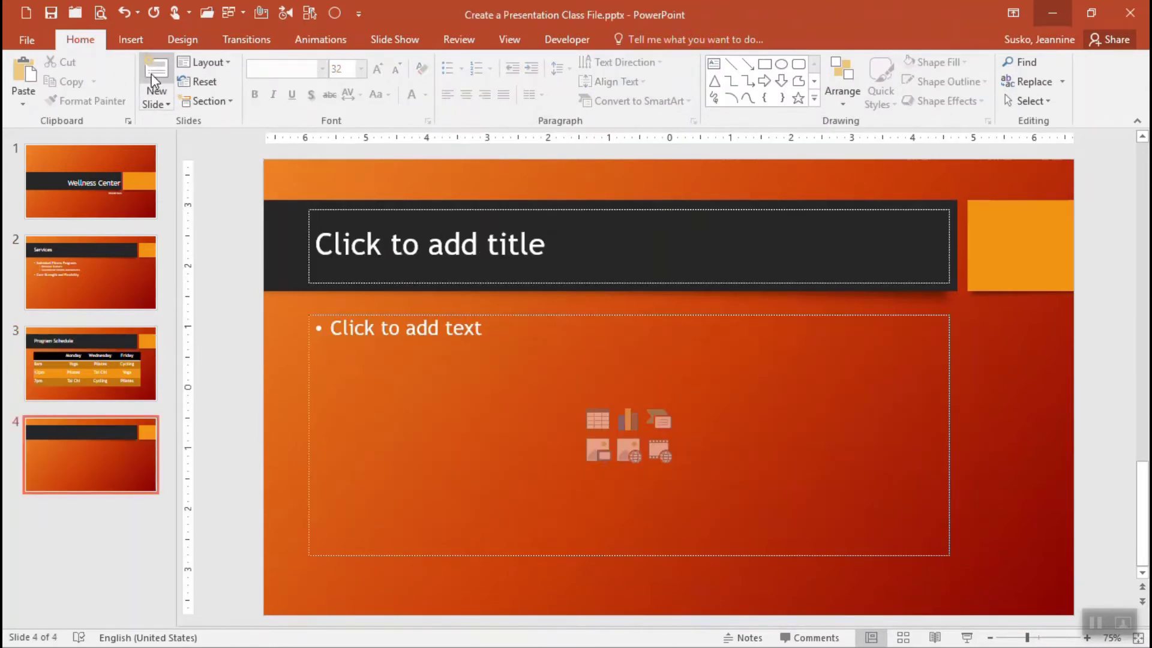
left_click(393, 244)
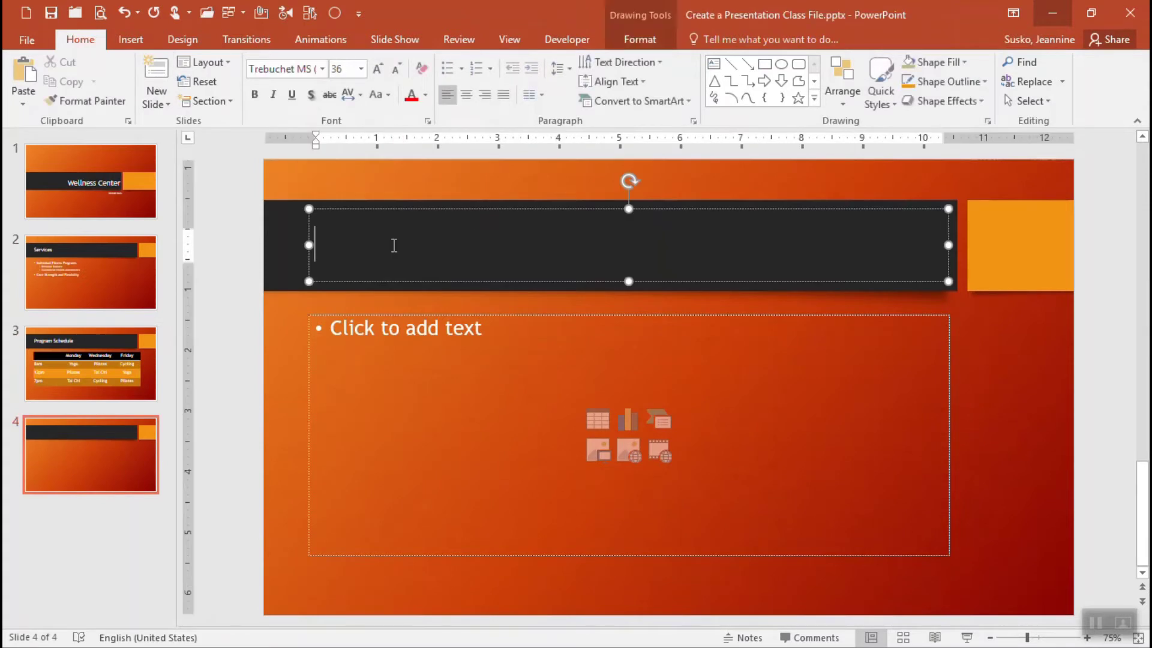
type("Chartin")
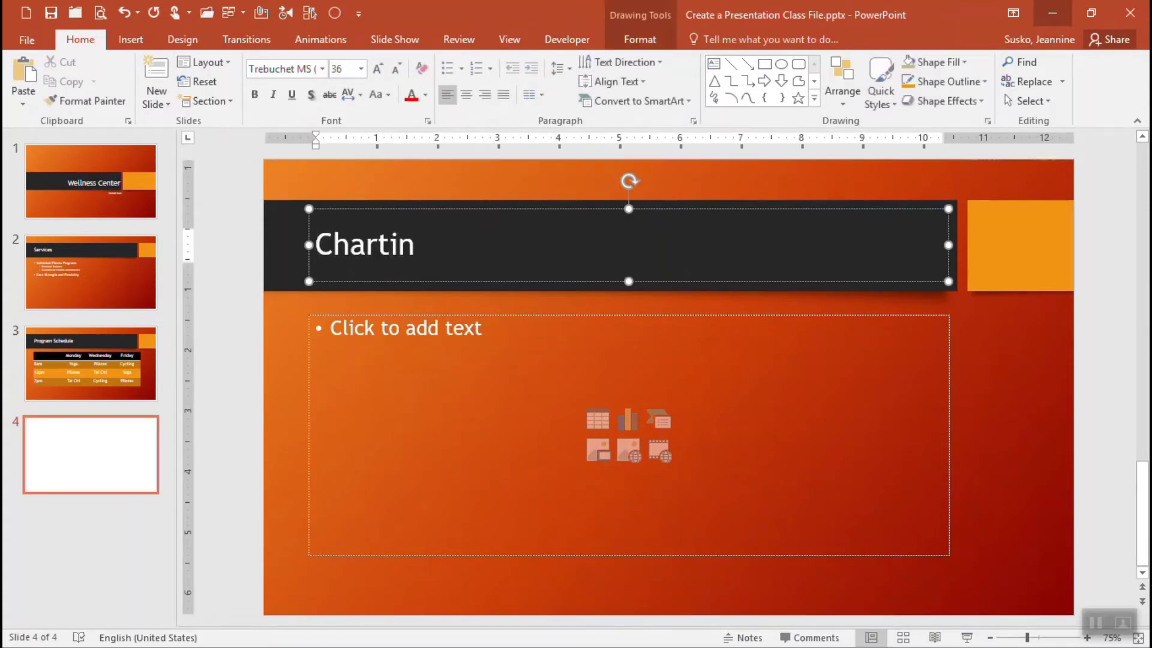
type("g Progress")
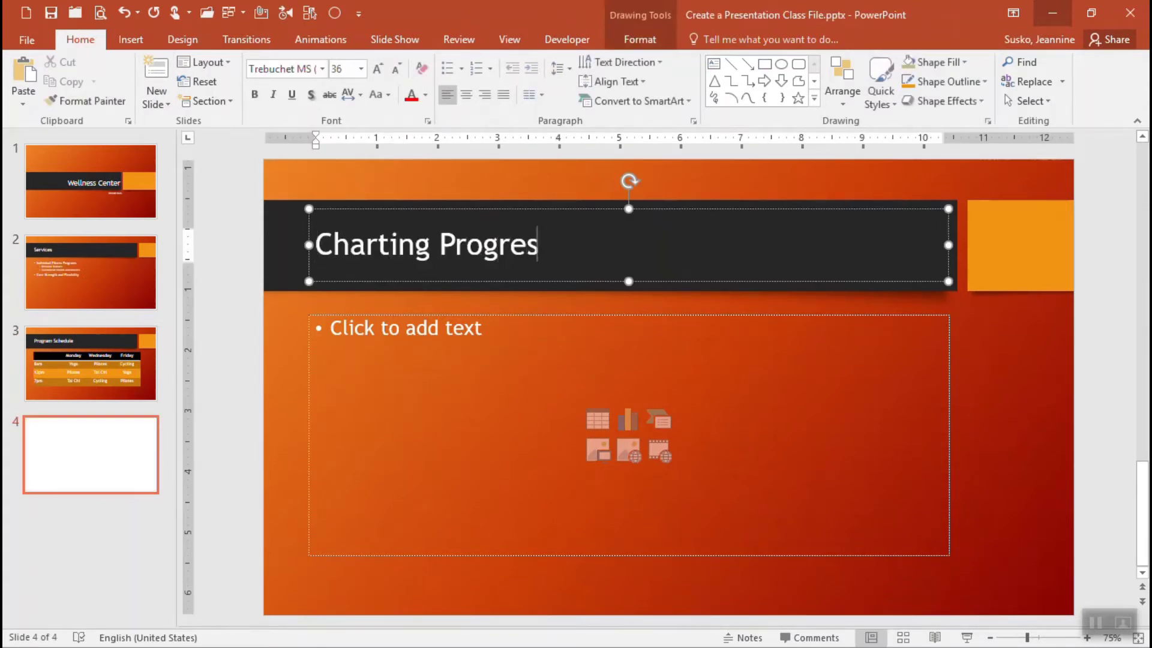
Insert a Line chart in the content area of the Charting Progress slide.
left_click(629, 422)
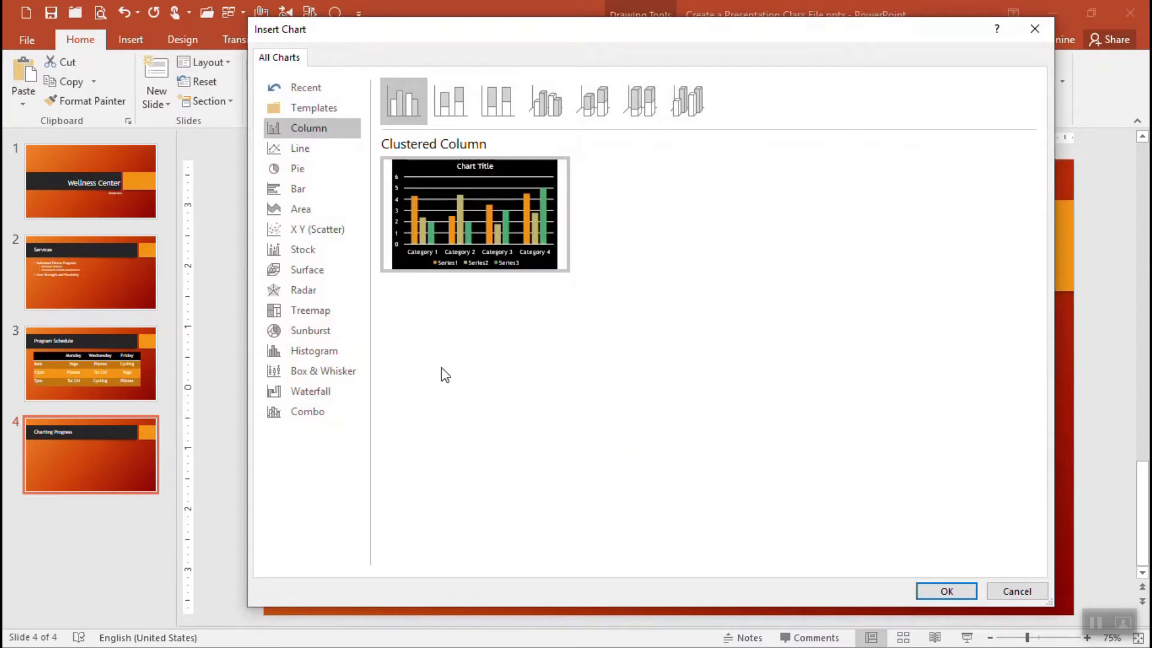
left_click(297, 149)
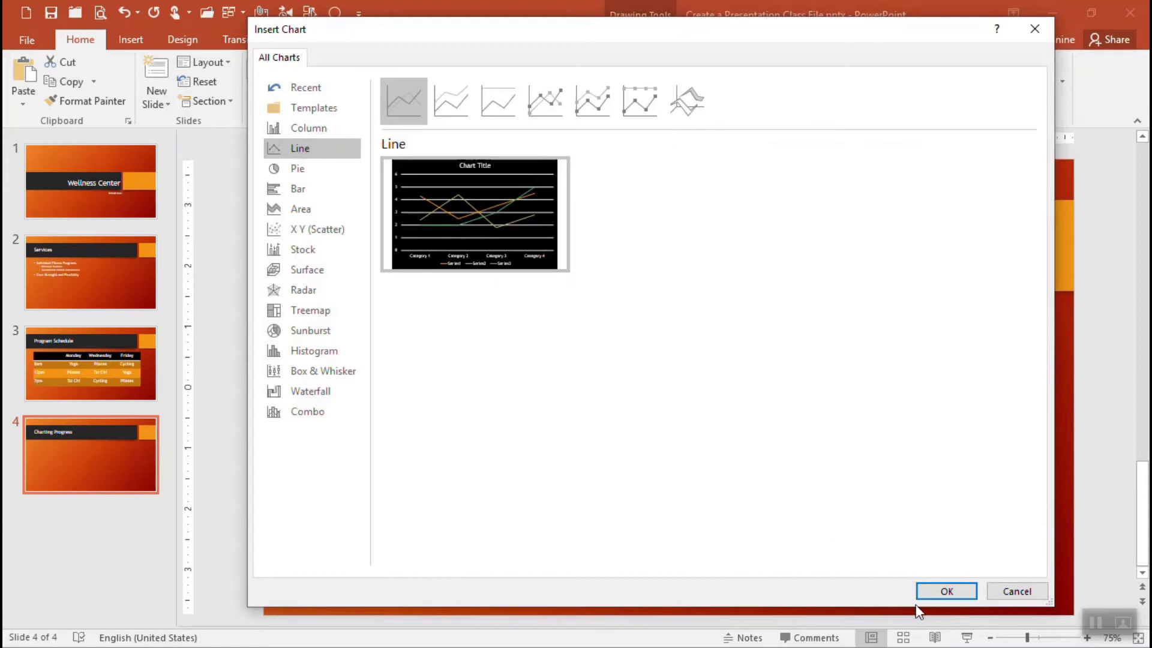
left_click(949, 589)
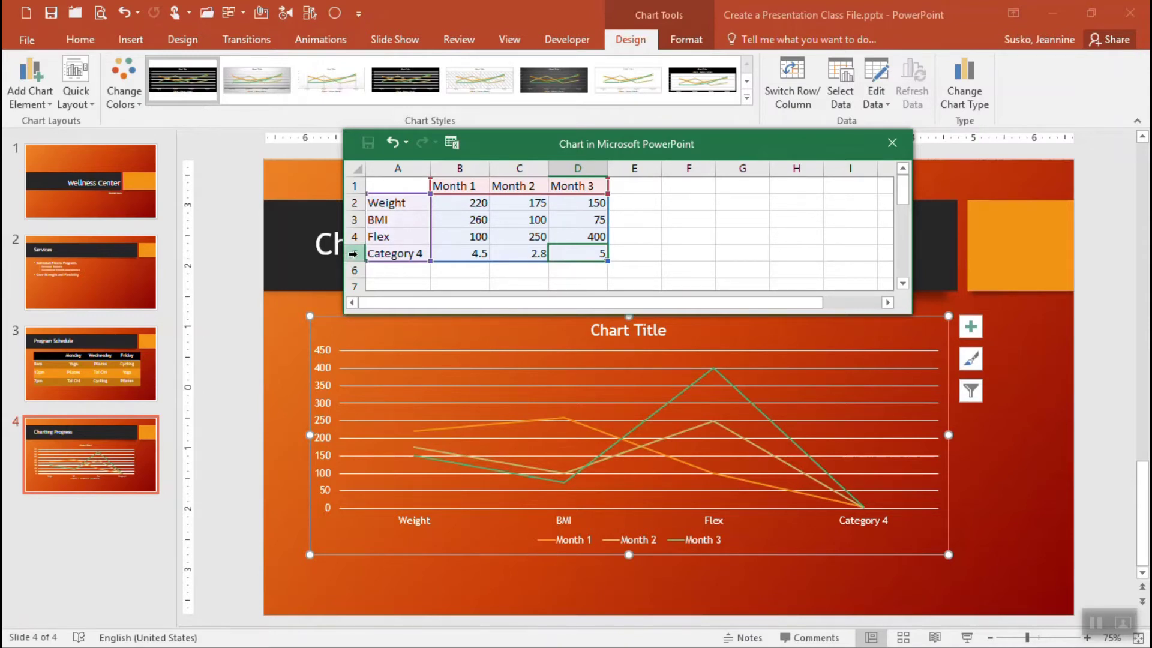
Delete the unused Category 4 row from the line chart's data sheet.
left_click(353, 253)
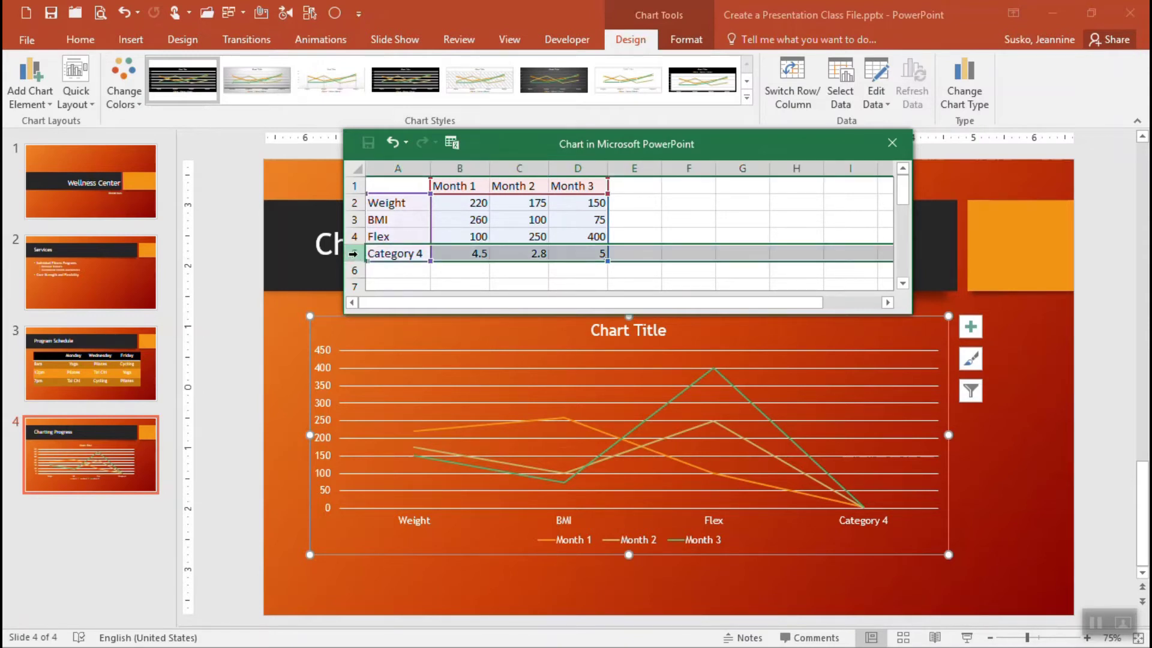
key("Delete")
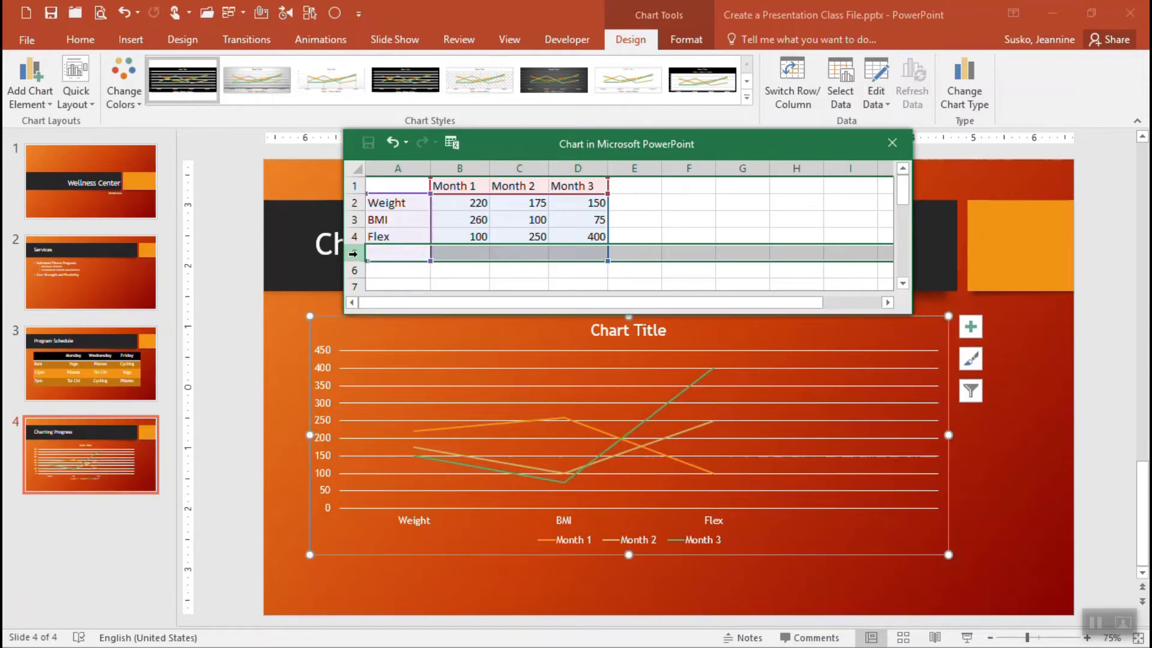
right_click(354, 254)
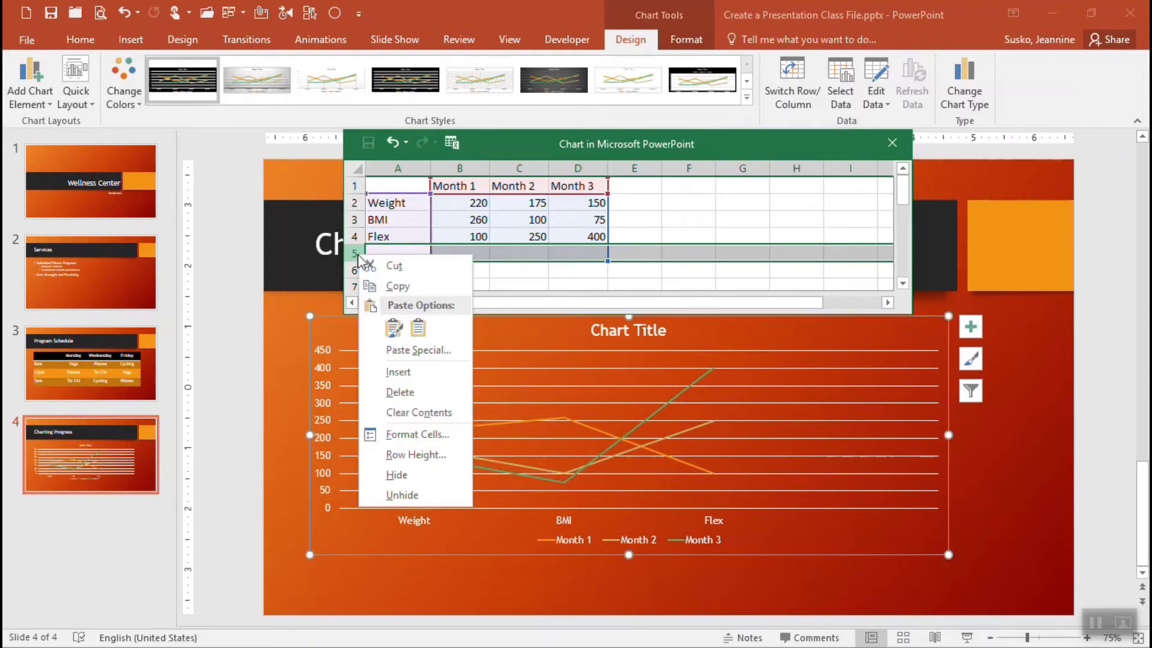
left_click(409, 390)
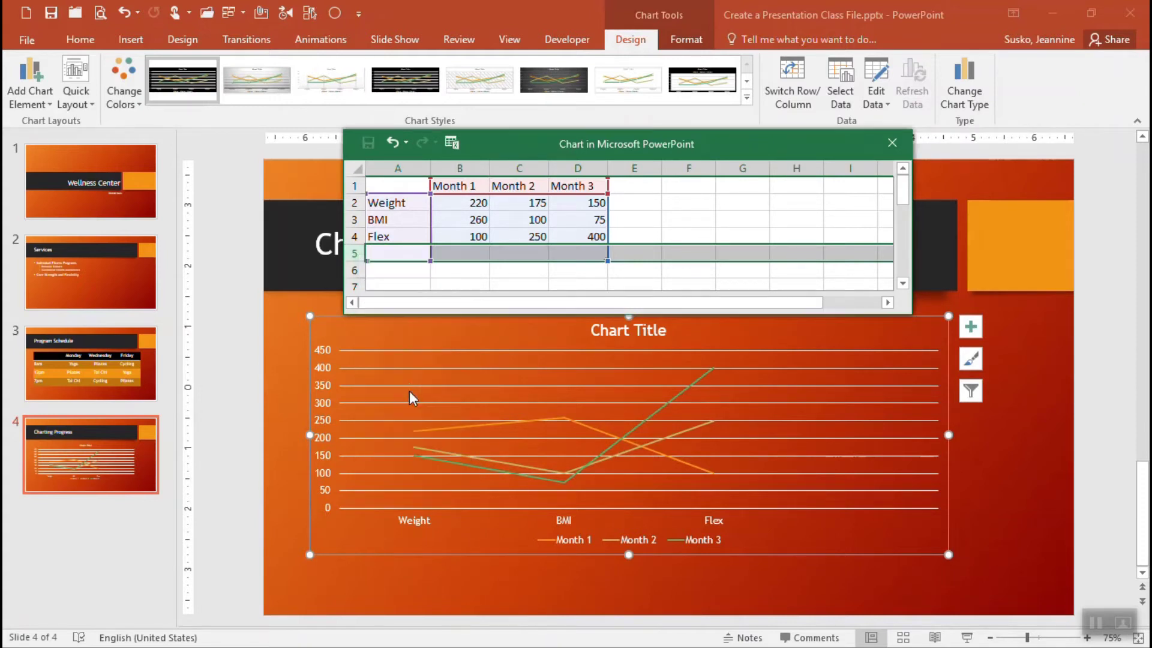
left_click(688, 220)
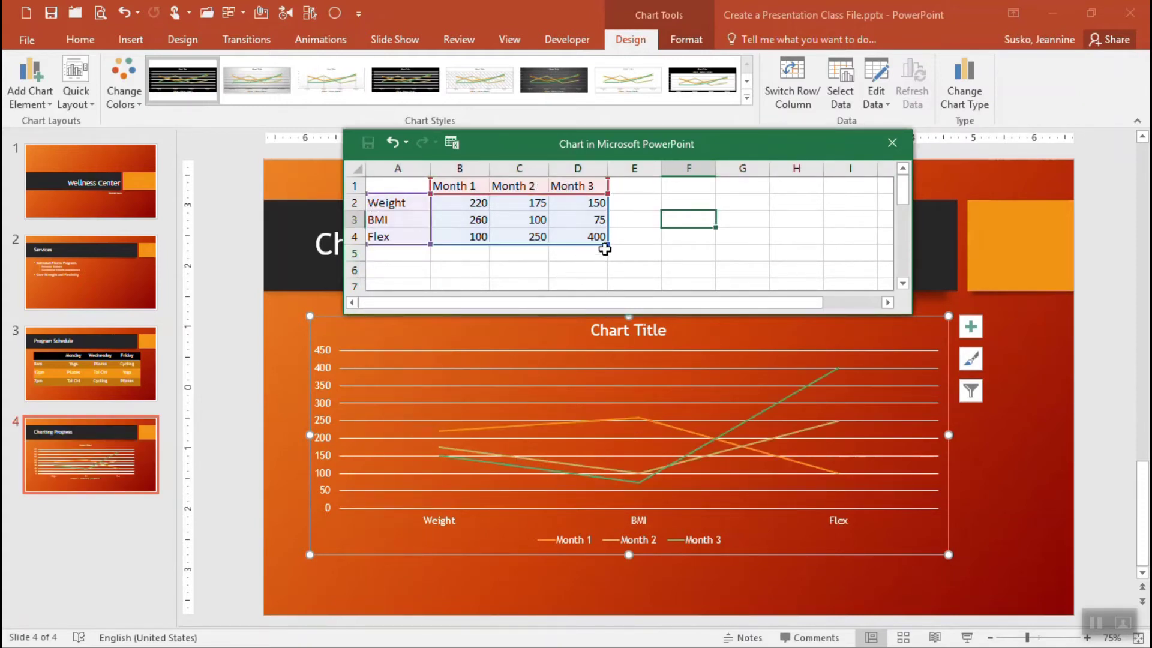
Extend the chart's data range to row 5 and column E, and shrink it back to end at cell D4.
left_click_drag(607, 243, 607, 260)
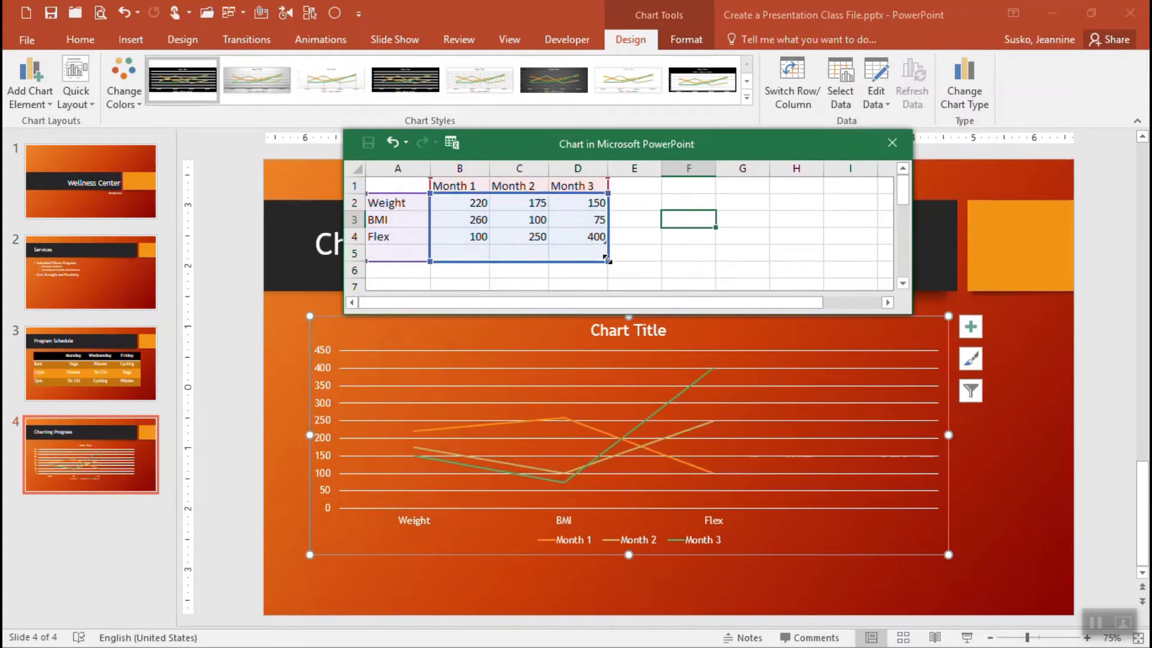
left_click(607, 260)
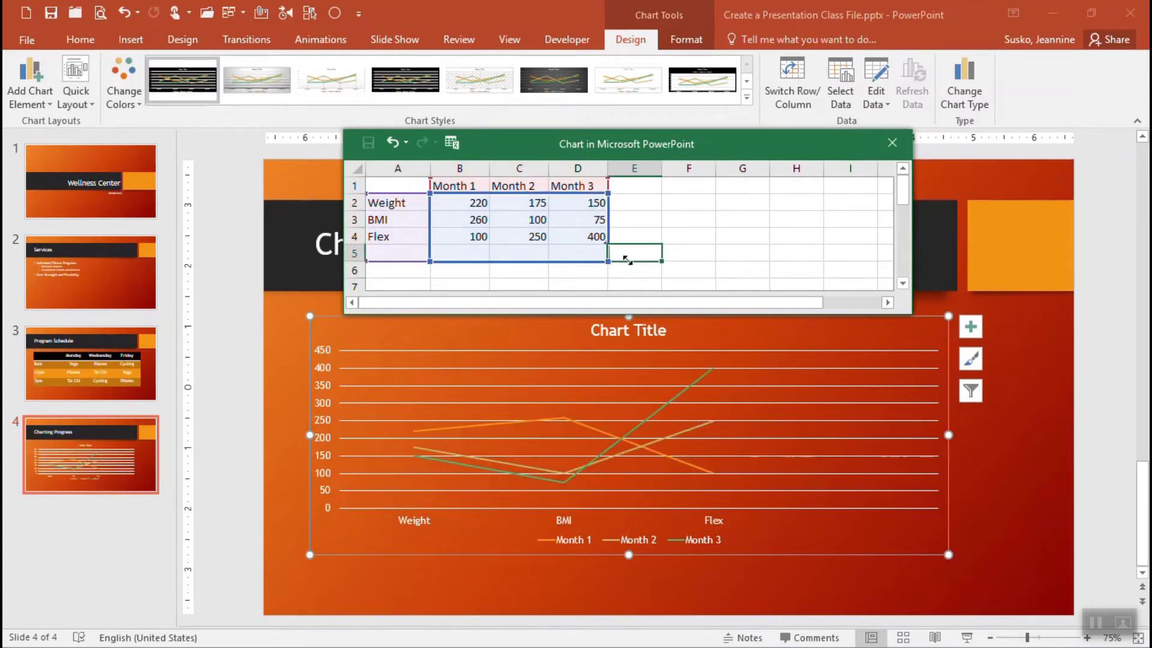
left_click_drag(626, 259, 656, 266)
left_click(745, 260)
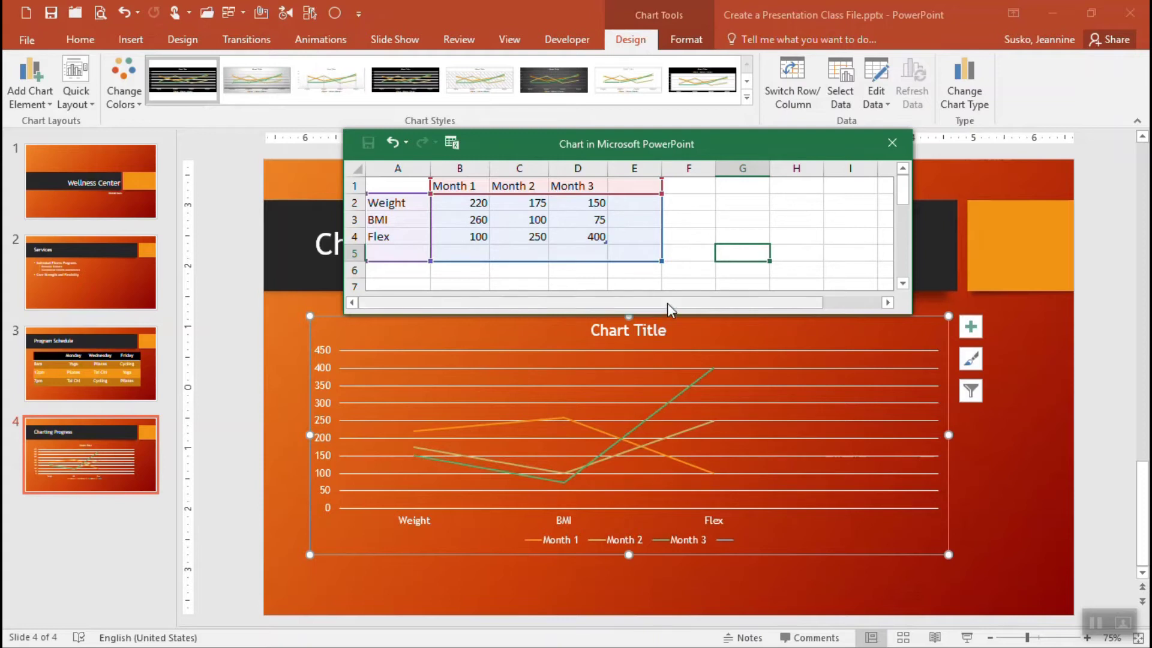
left_click_drag(661, 262, 614, 256)
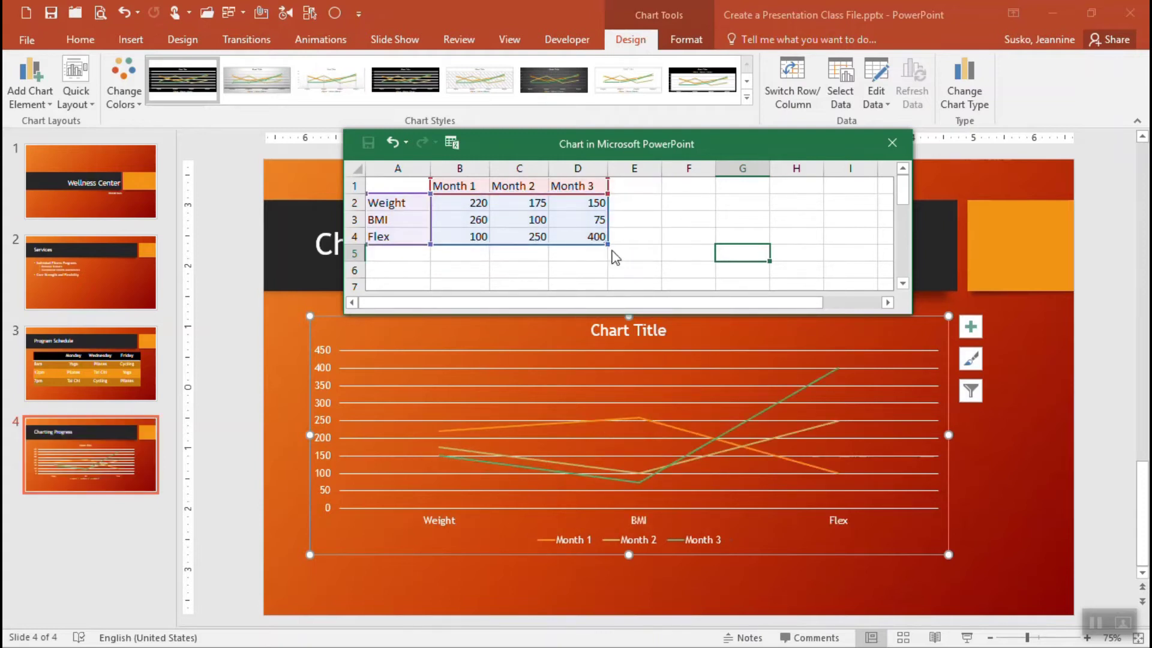
Close the chart's data sheet and apply the dark gray chart style with glowing lines and the legend above the plot.
left_click(890, 145)
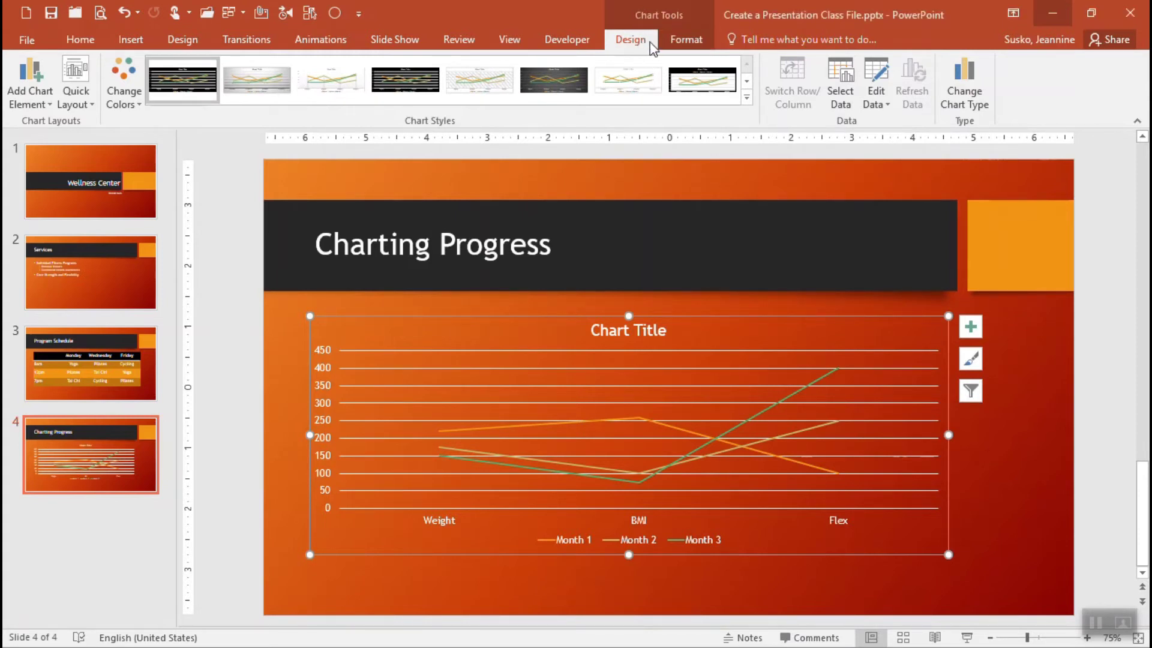
left_click(686, 43)
left_click(630, 40)
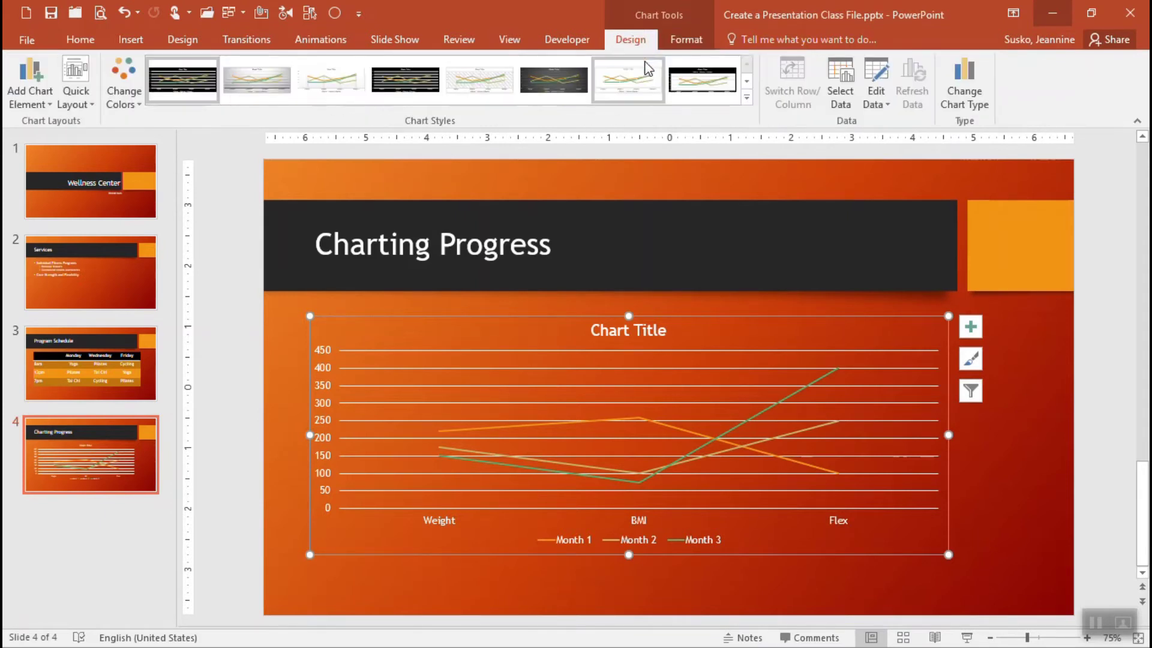
left_click(1049, 525)
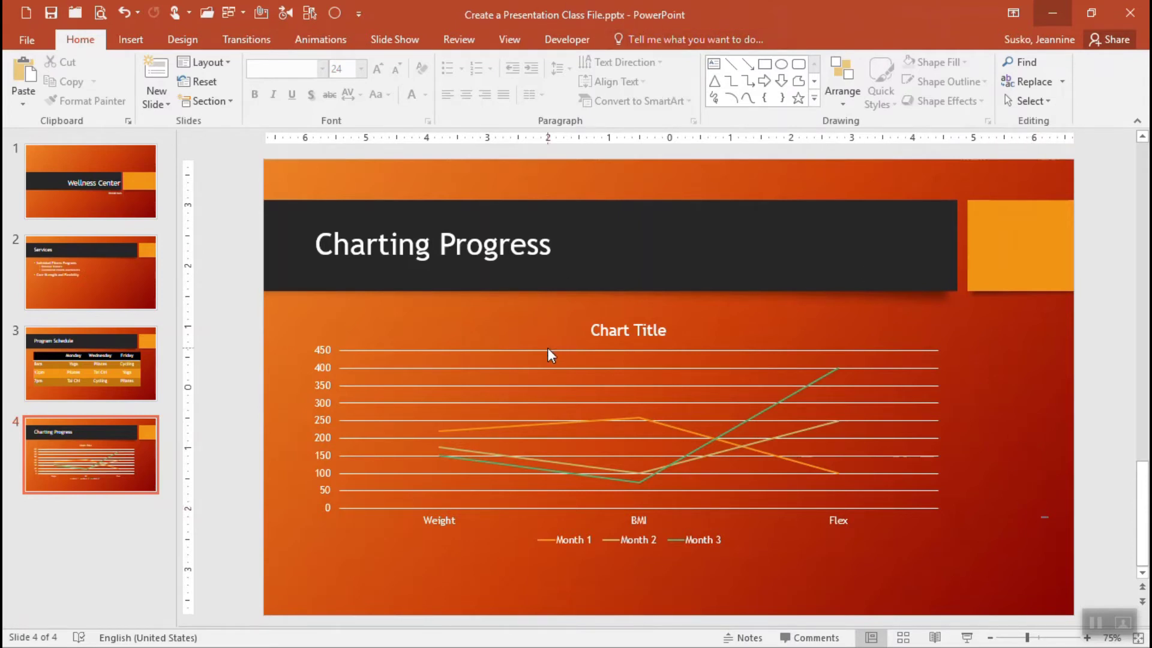
left_click(563, 334)
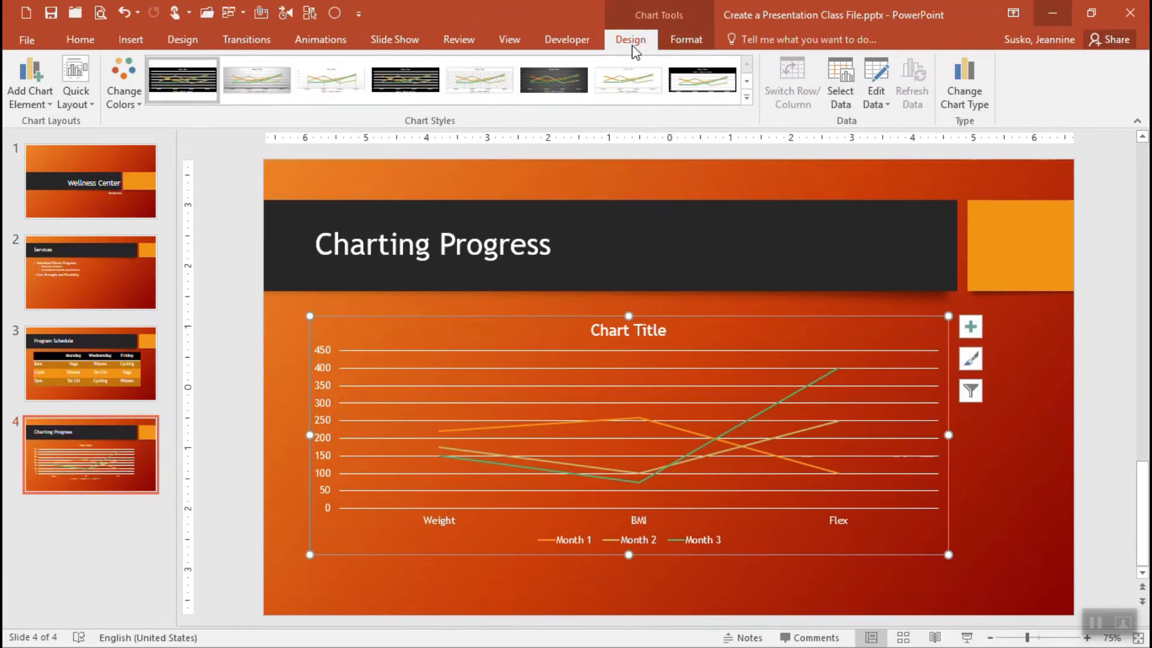
left_click(749, 100)
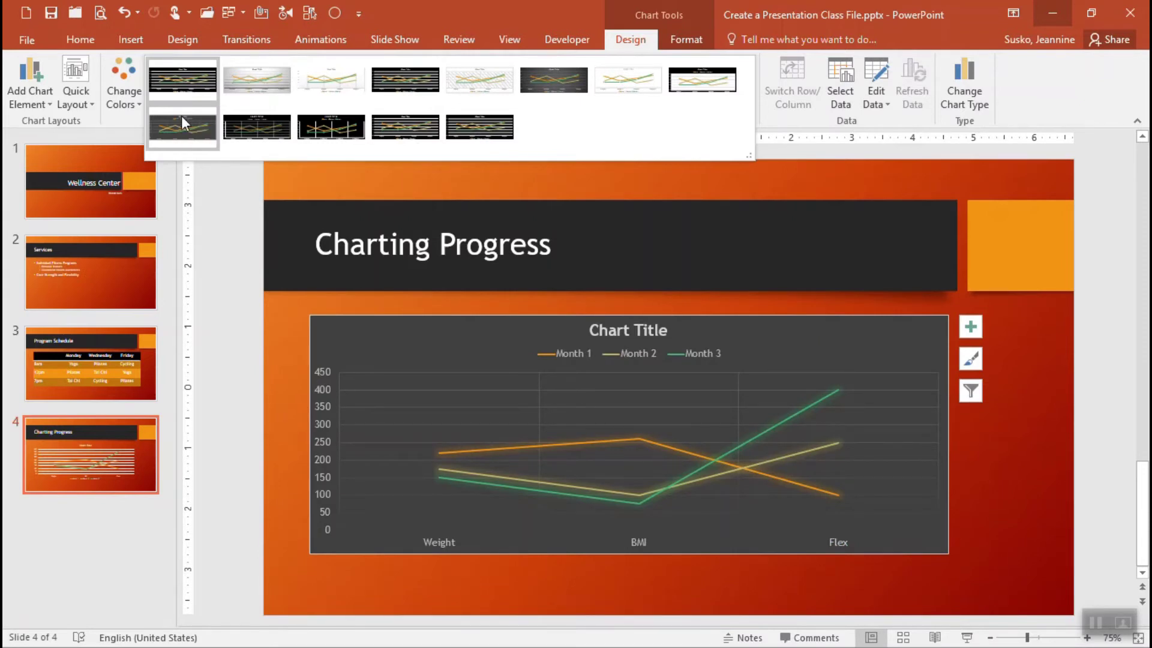
left_click(181, 116)
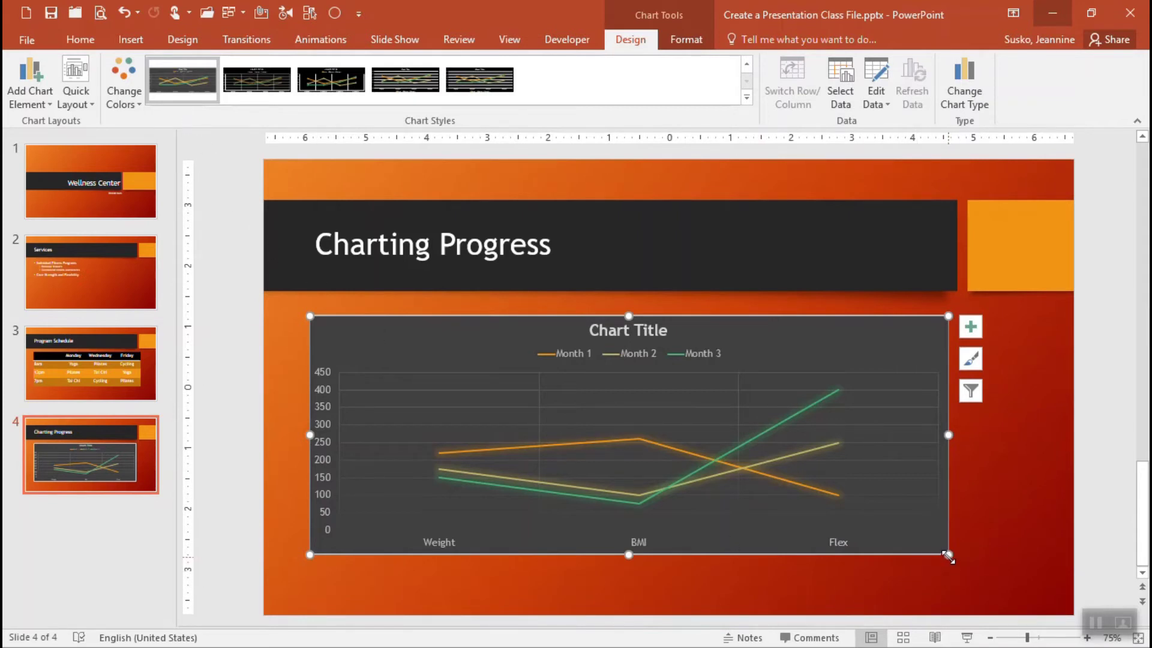
Enlarge the chart and place it directly below the title bar, spanning from near the slide's left edge to the bar's right end.
left_click_drag(948, 555, 980, 585)
left_click_drag(812, 324, 772, 303)
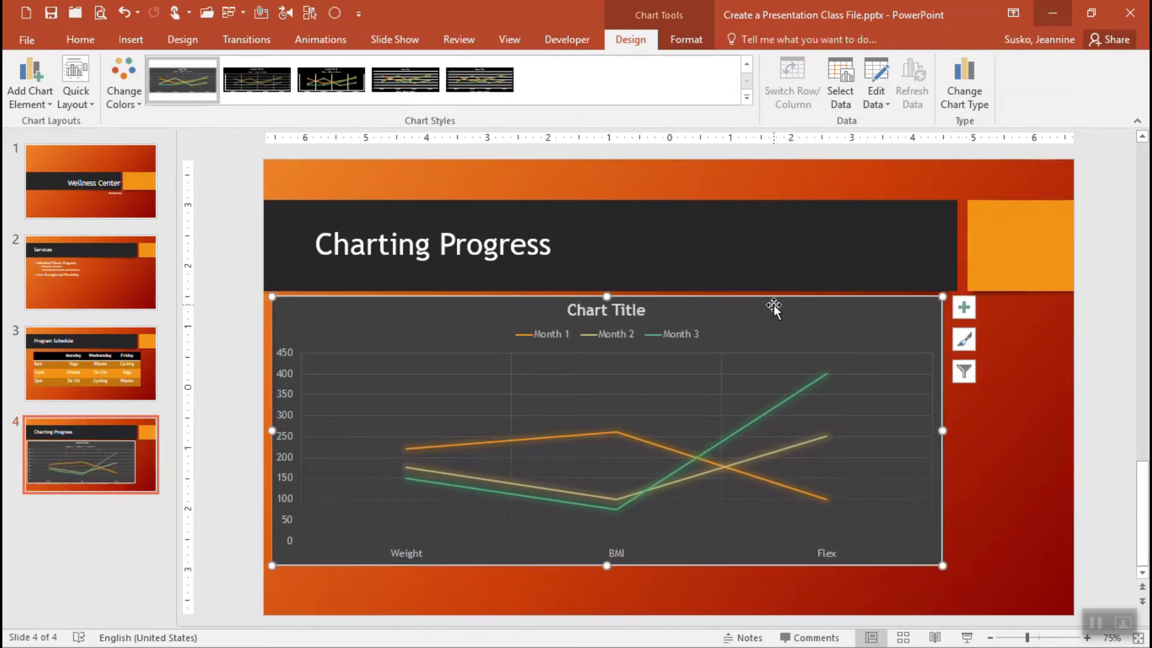
key("Up")
key("Up")
left_click_drag(942, 564, 958, 576)
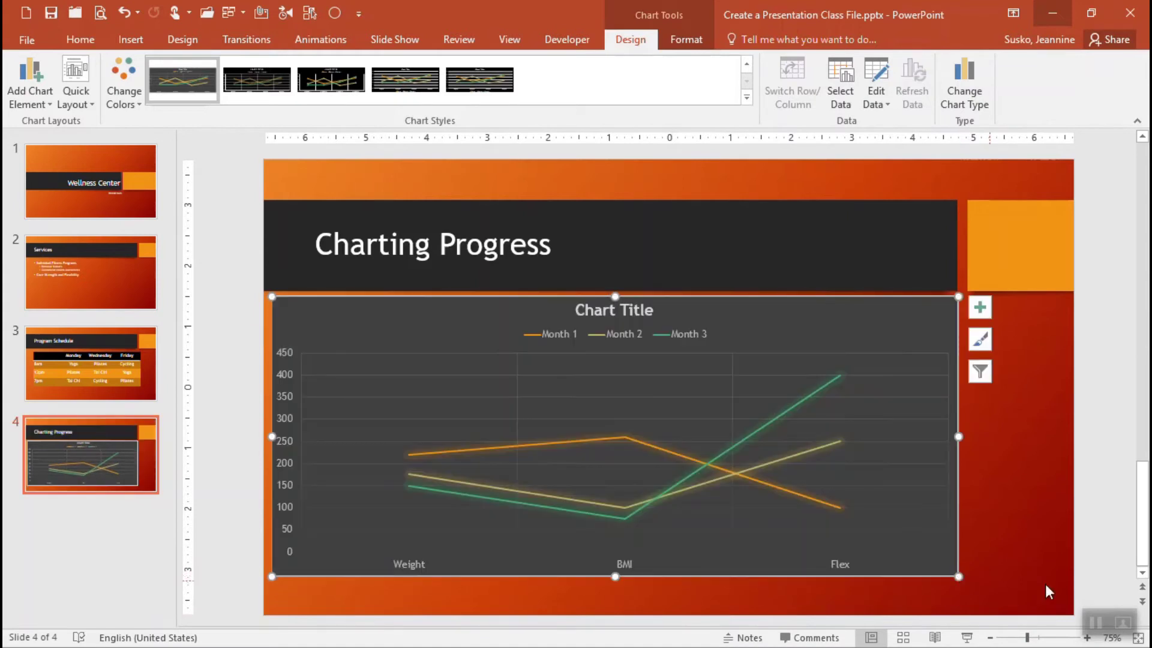
left_click(1040, 543)
Change the Month 3 Weight value in the chart's data to 145 and close the data sheet.
left_click(943, 506)
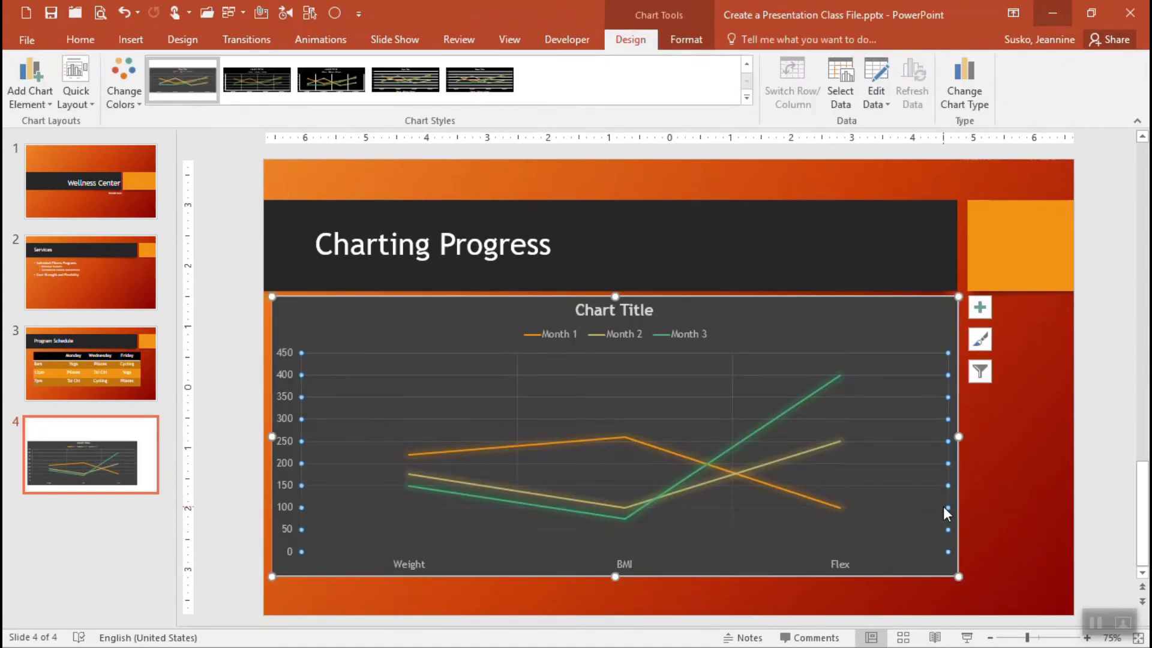
left_click(901, 564)
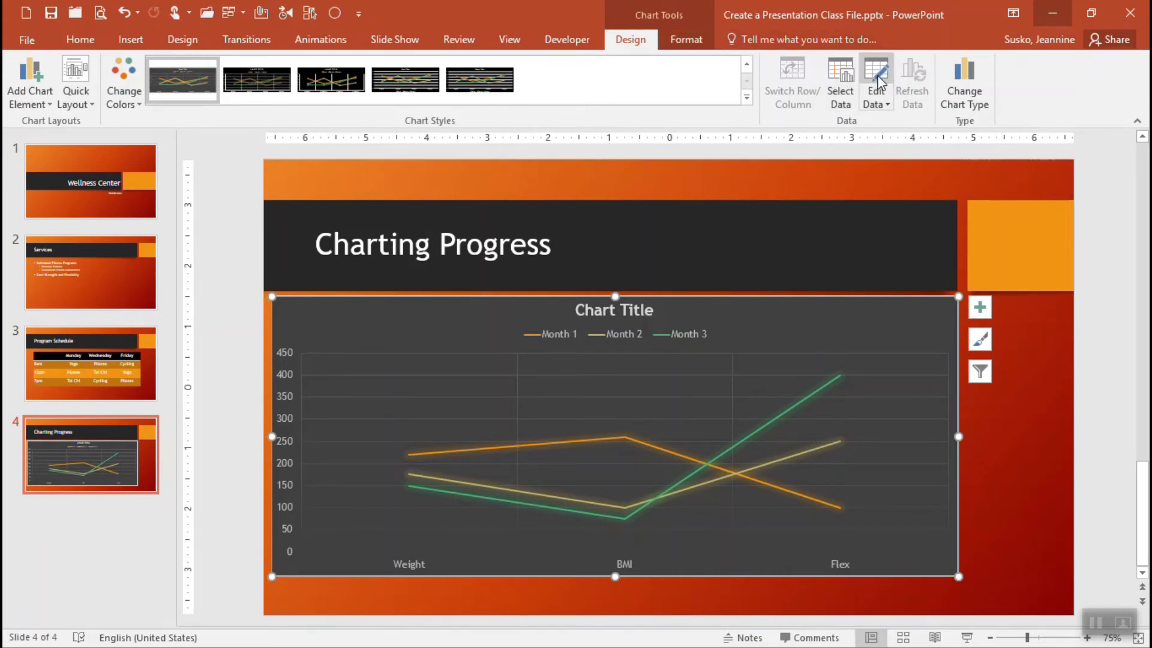
left_click(877, 75)
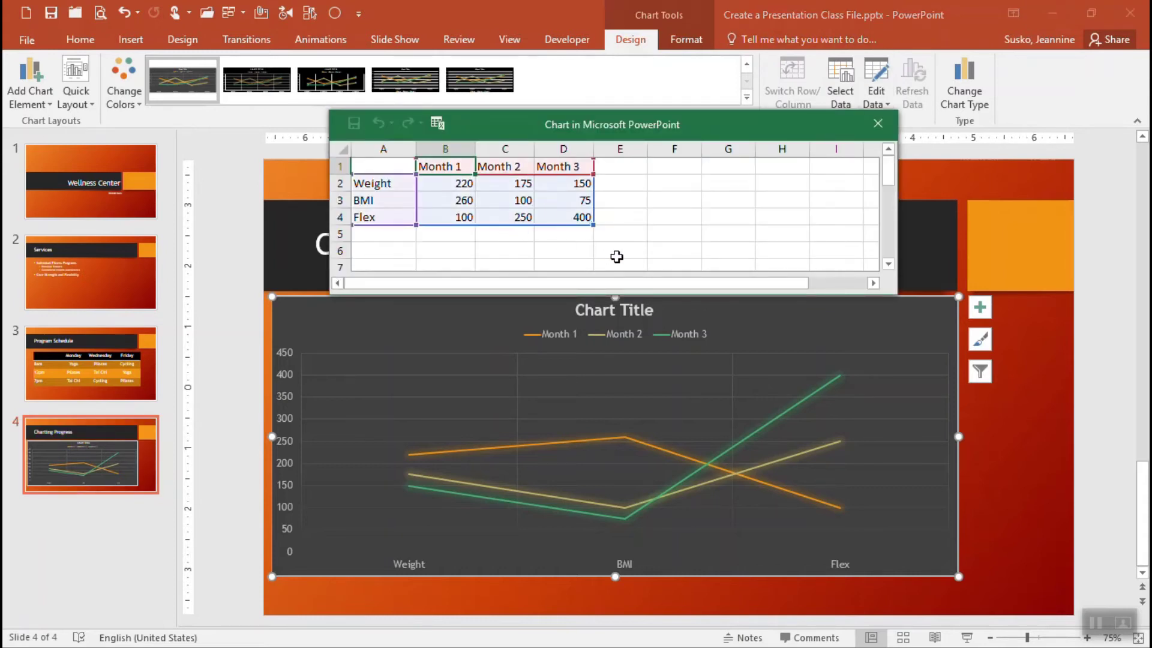
left_click(570, 183)
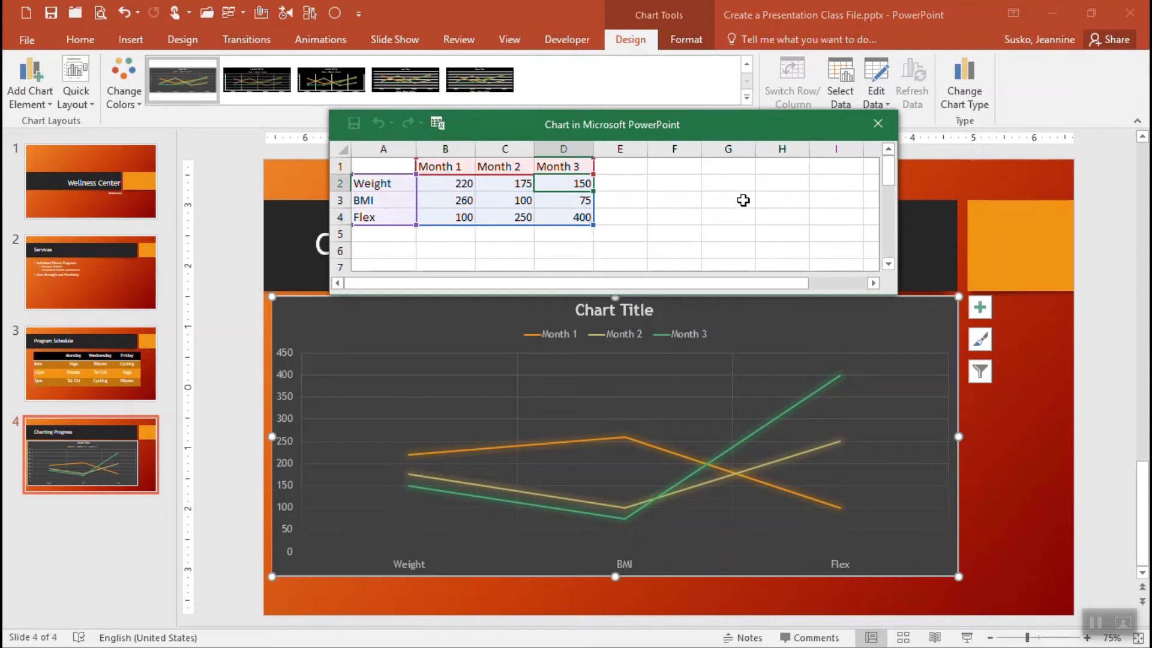
type("145")
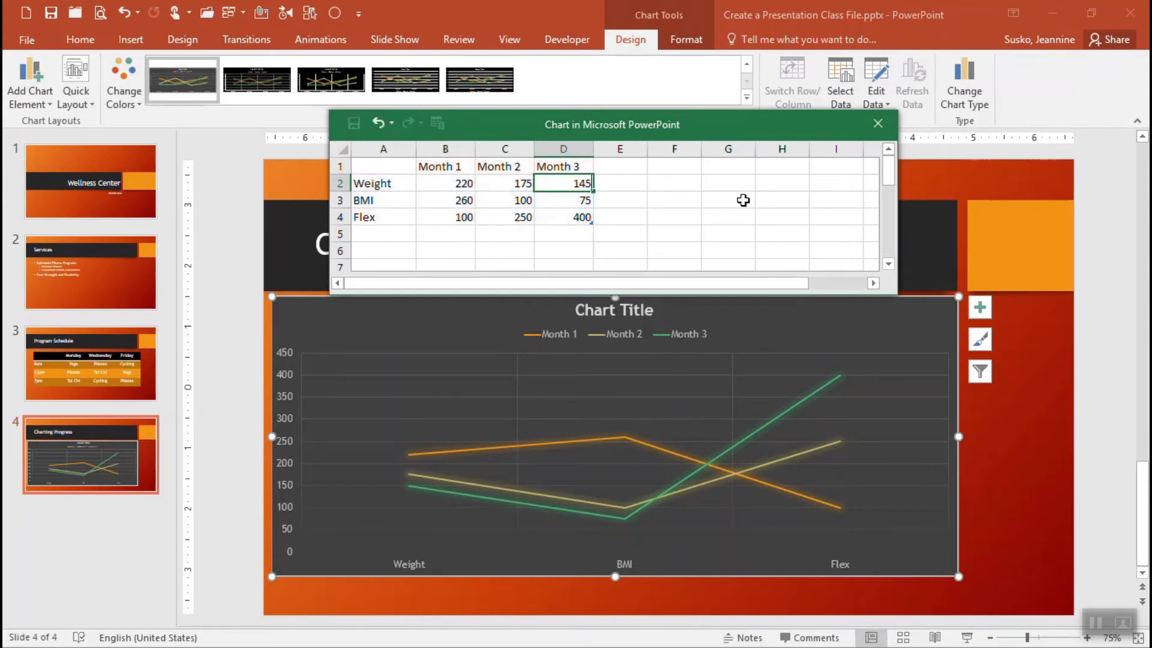
key("Return")
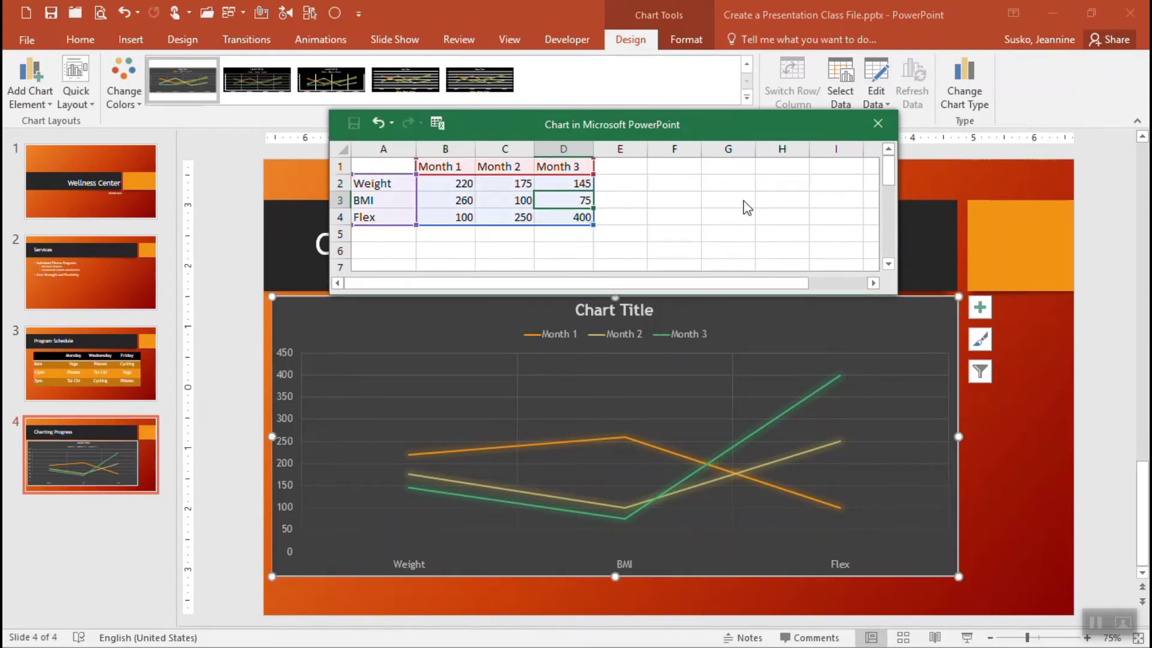
left_click(878, 123)
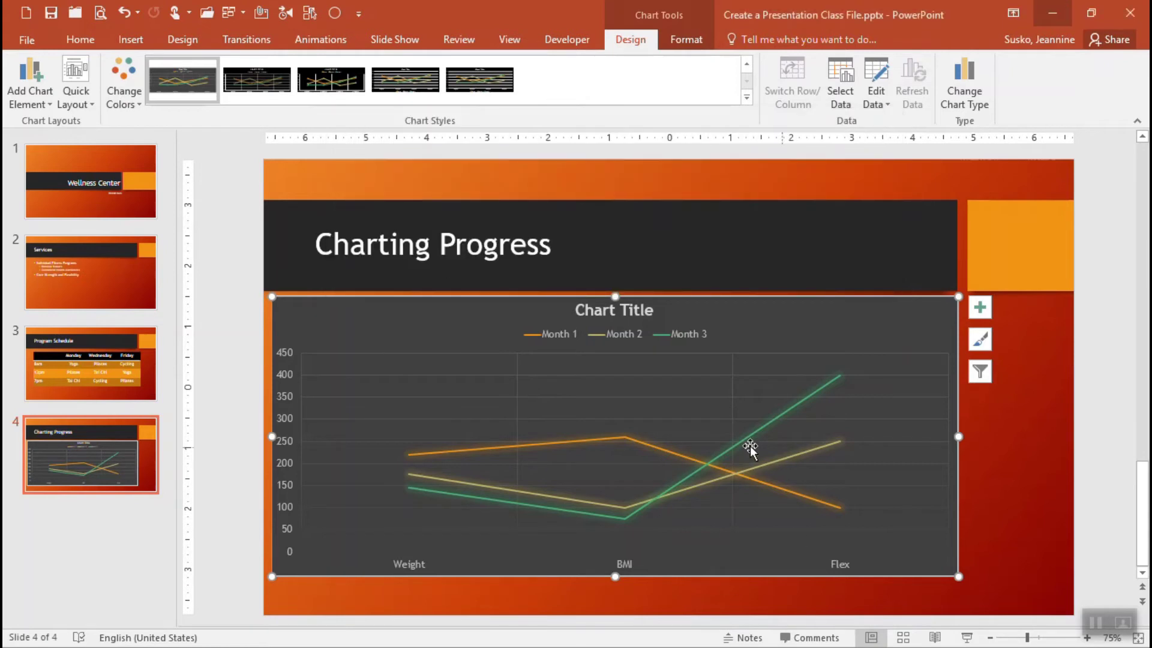
left_click(1040, 556)
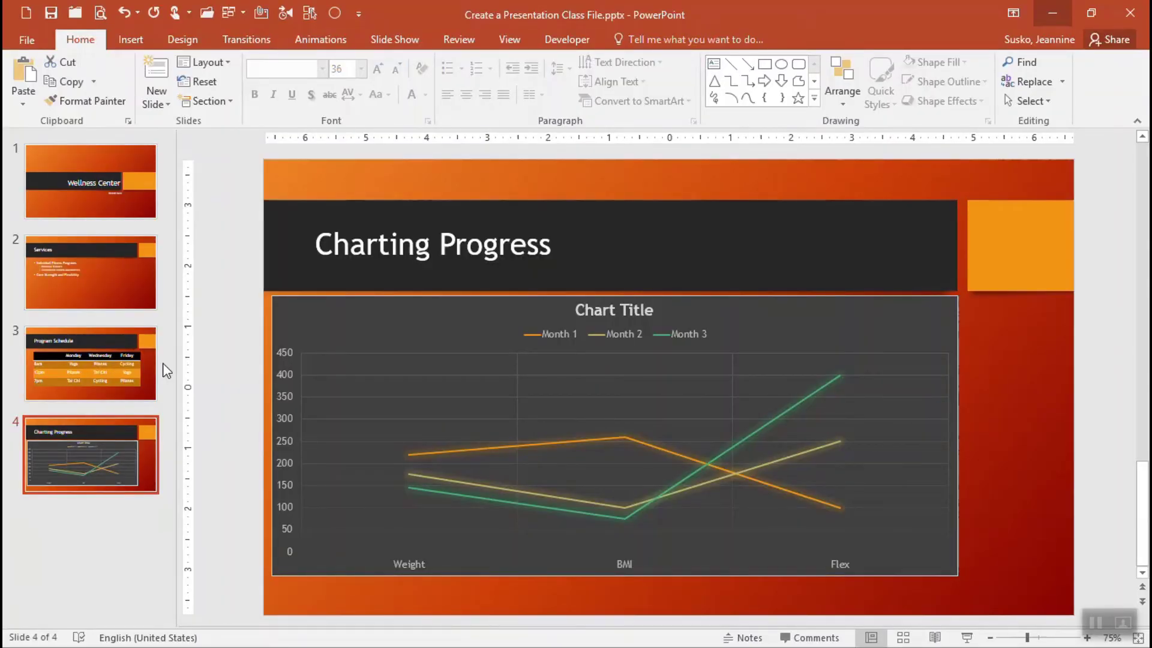
Add a fifth slide after the Charting Progress slide and title it "Individual Tracks".
left_click(163, 70)
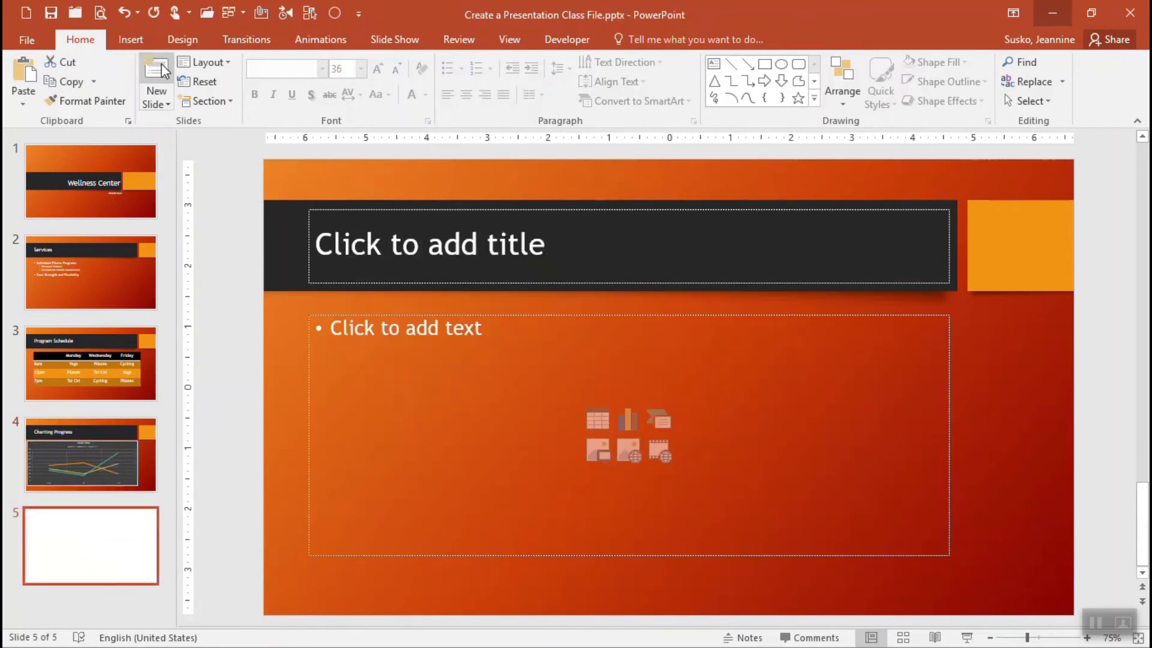
left_click(396, 242)
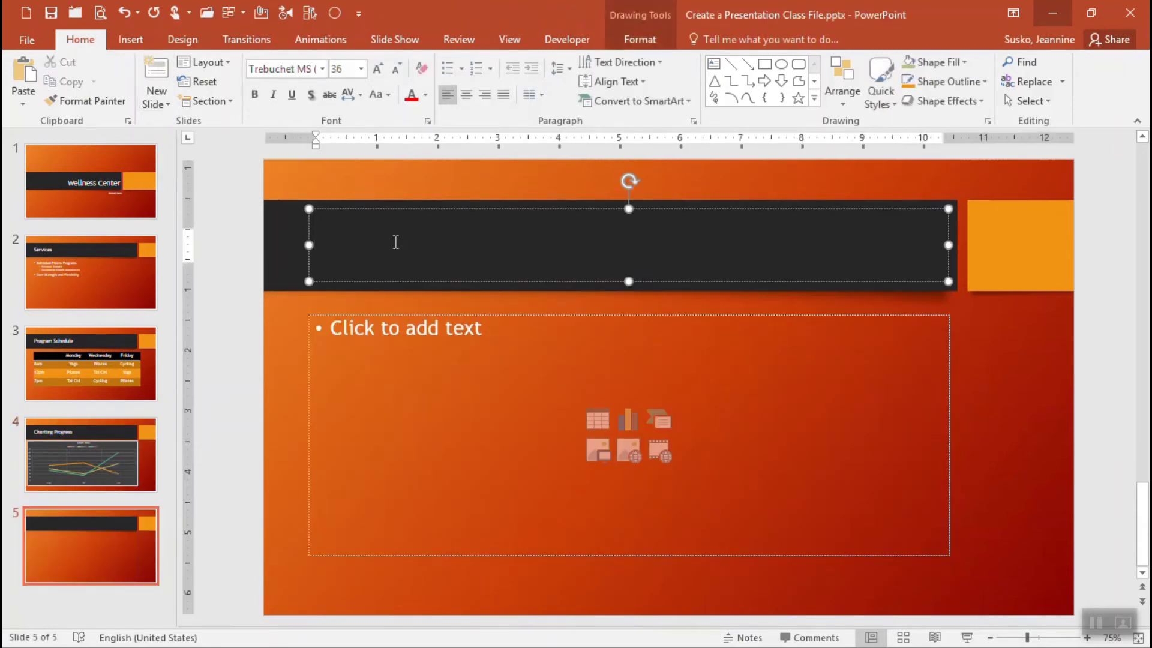
type("Individual Tracks")
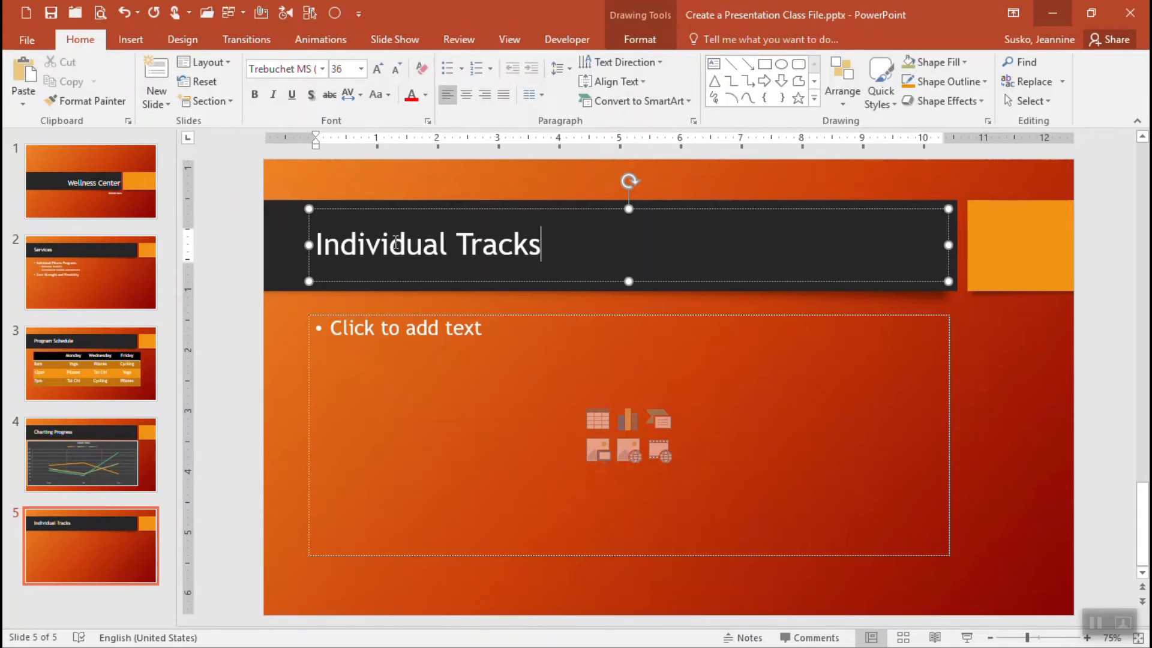
Insert a Staggered Process SmartArt graphic into the content area of the Individual Tracks slide.
left_click(663, 422)
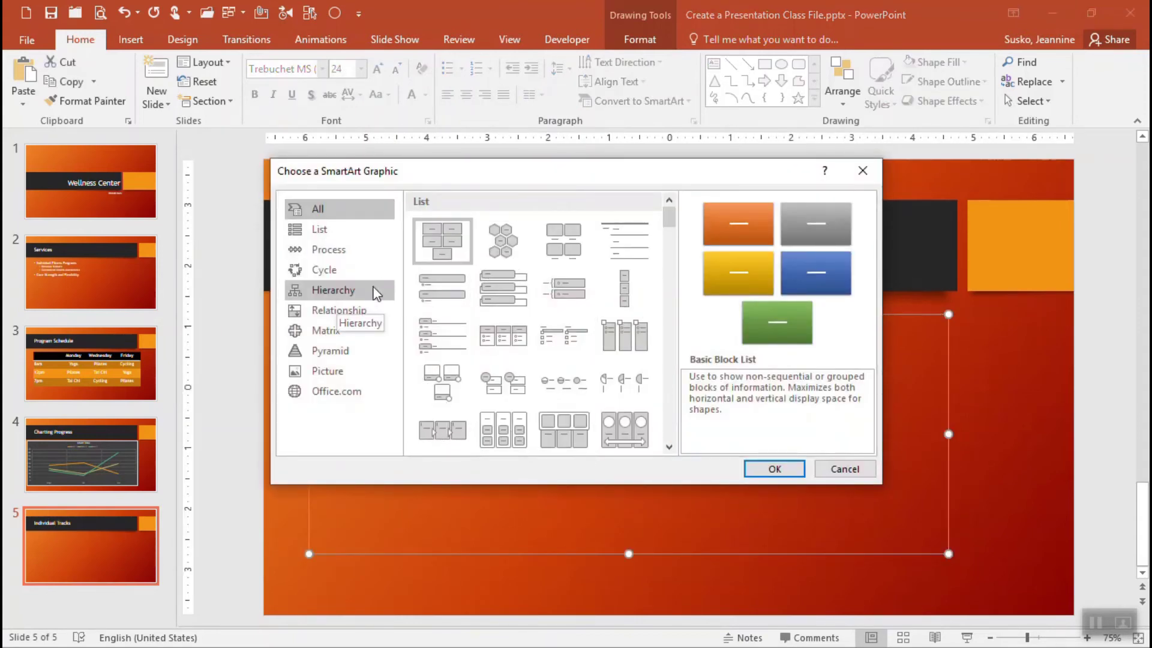
left_click(339, 251)
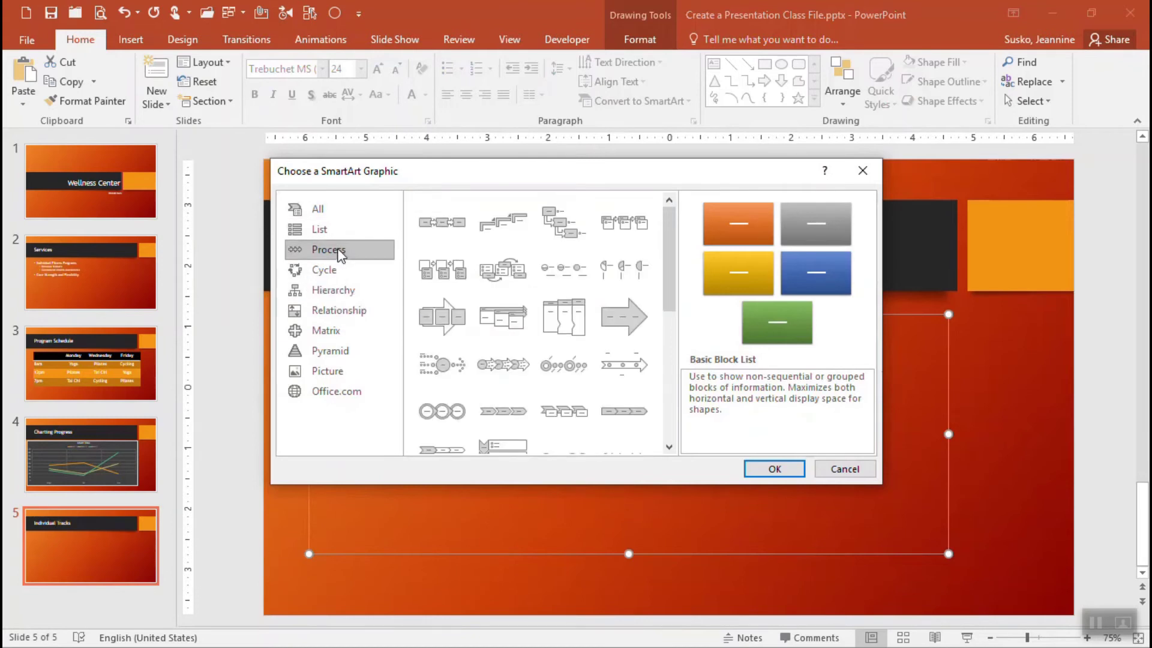
scroll(528, 320, "down", 3)
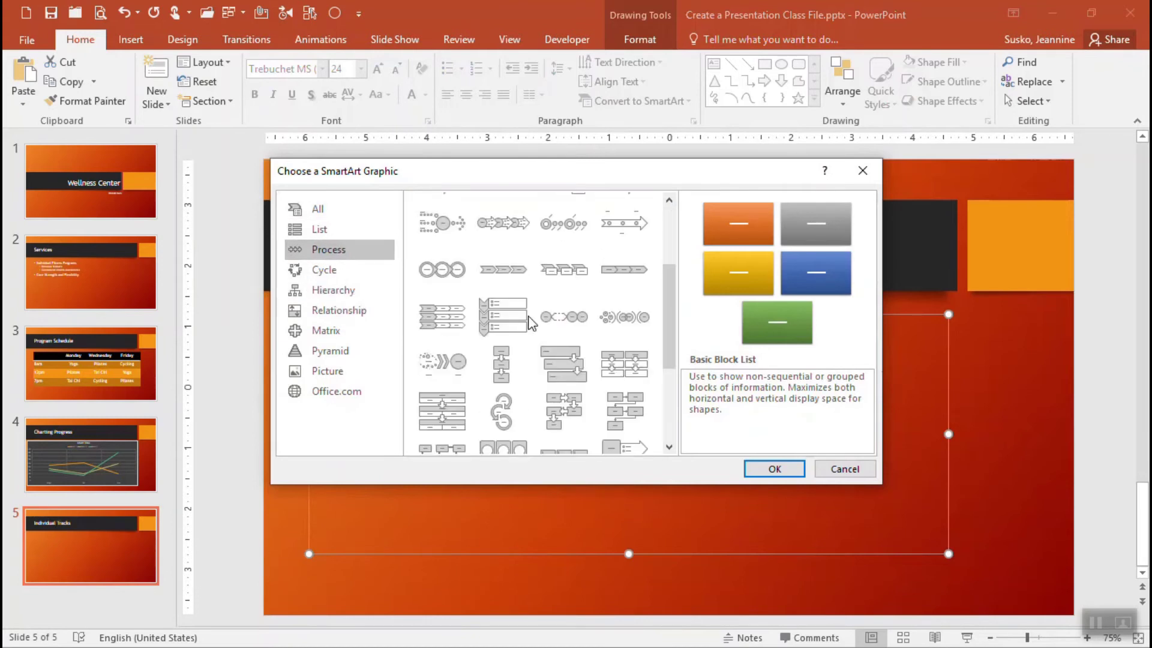
scroll(531, 324, "down", 3)
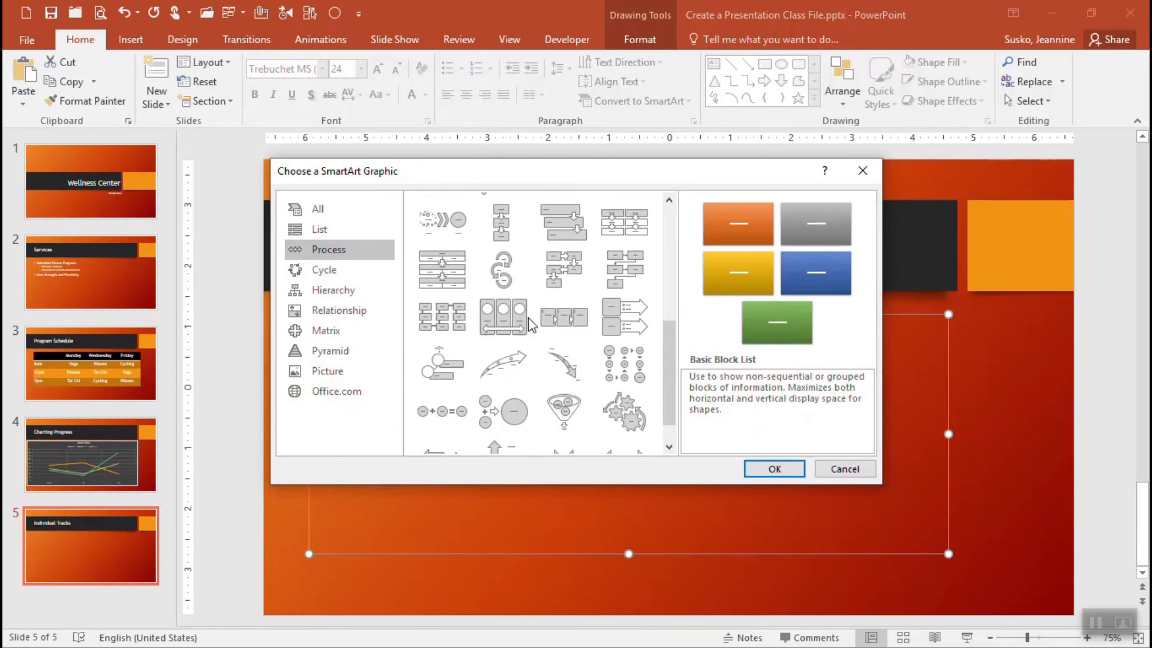
scroll(531, 324, "up", 3)
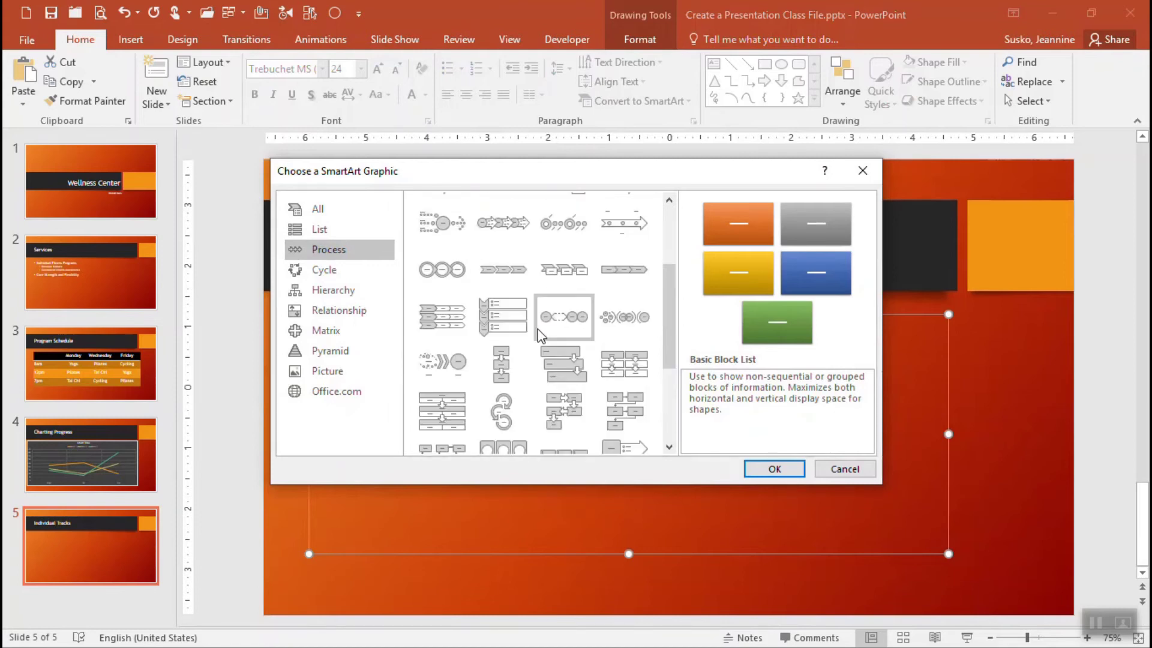
left_click(569, 365)
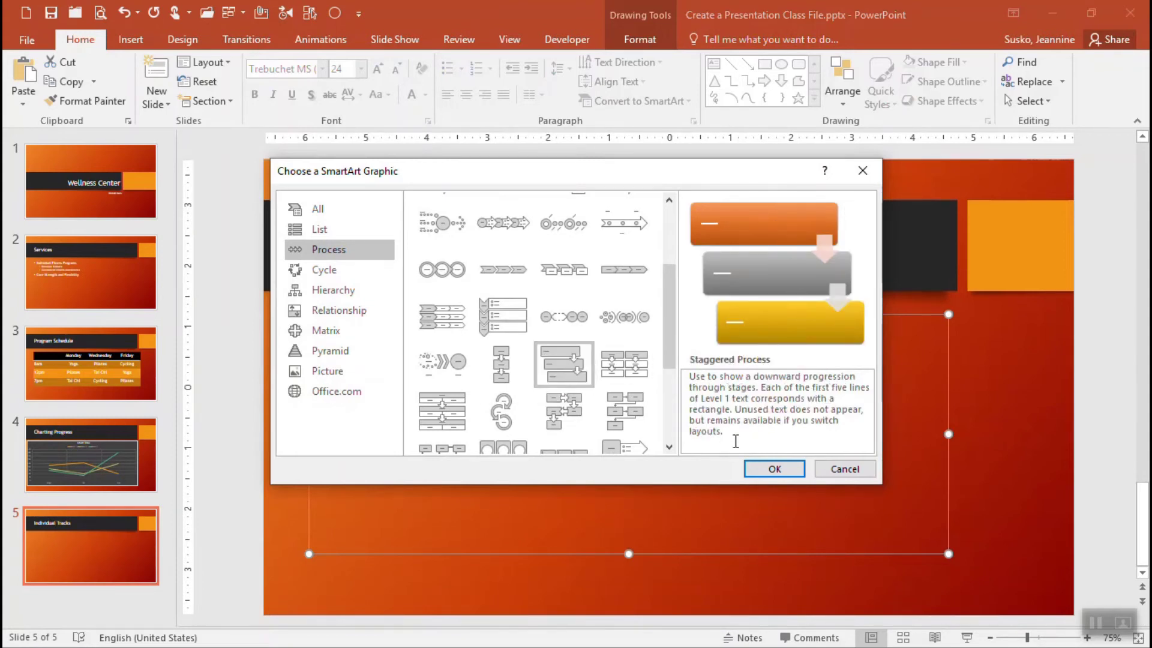
left_click(774, 469)
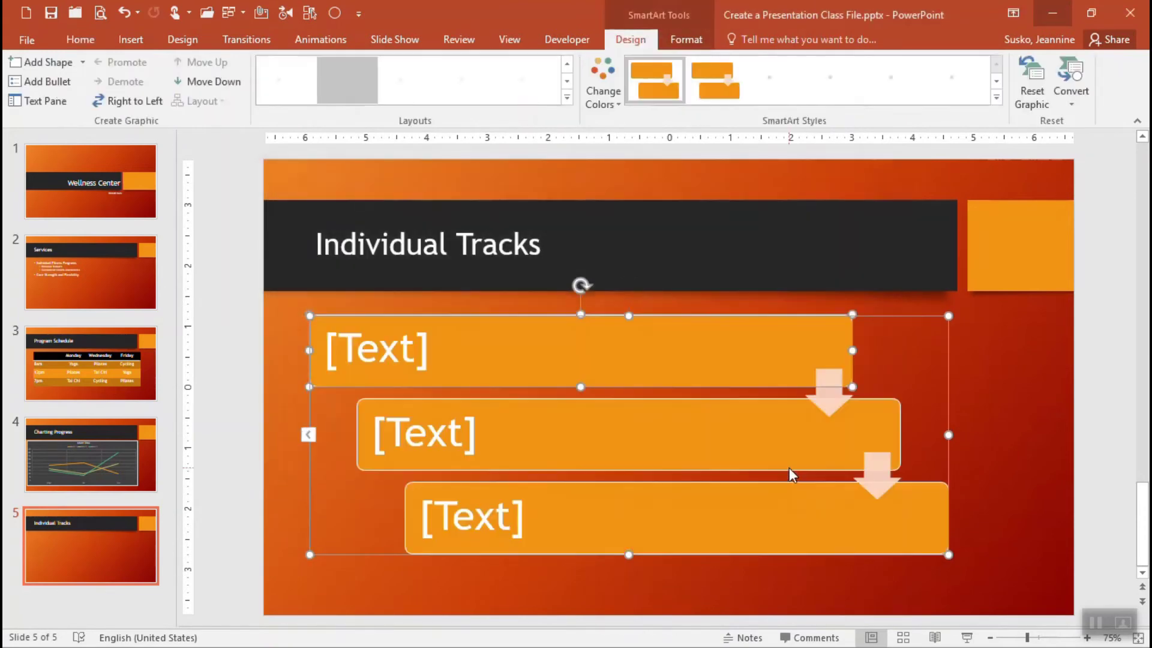
Label the three SmartArt boxes "Cardio", "Strength" and "Flexibility" from first to last.
left_click(381, 353)
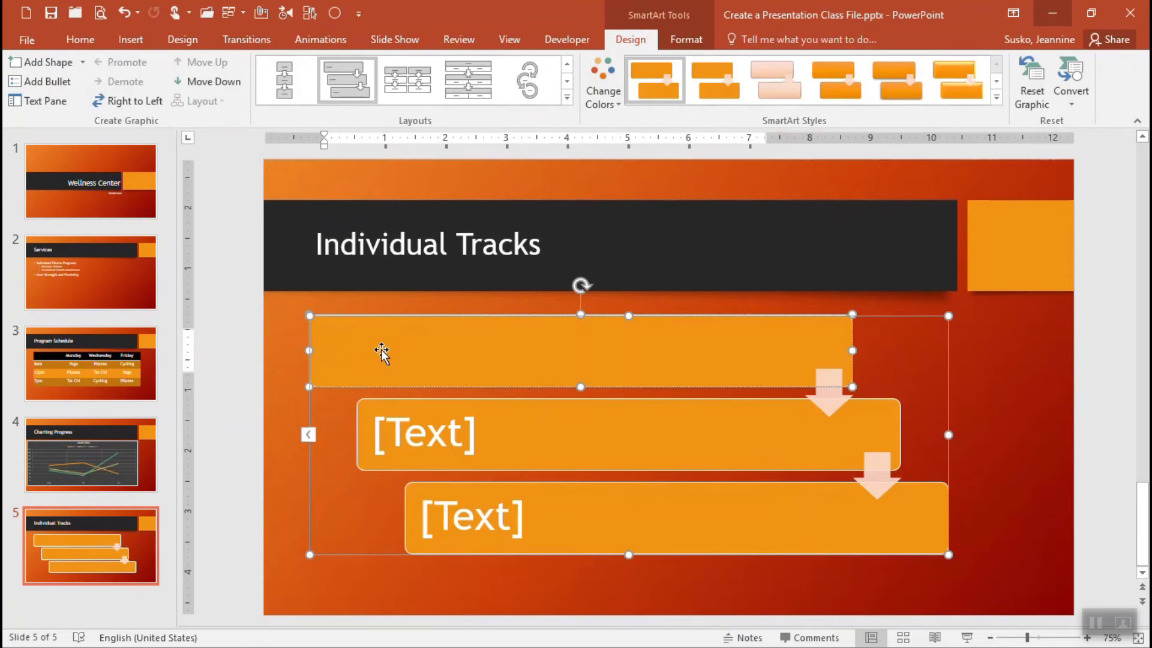
type("Crdop")
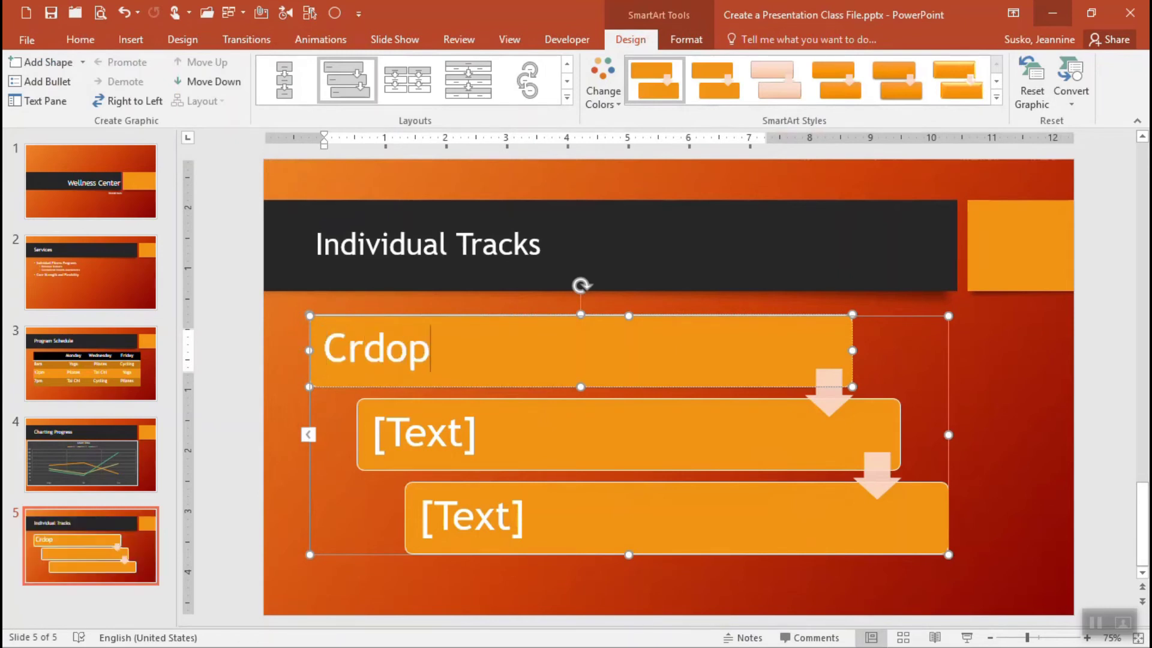
key("BackSpace")
key("BackSpace")
key("BackSpace")
key("BackSpace")
type("ardio")
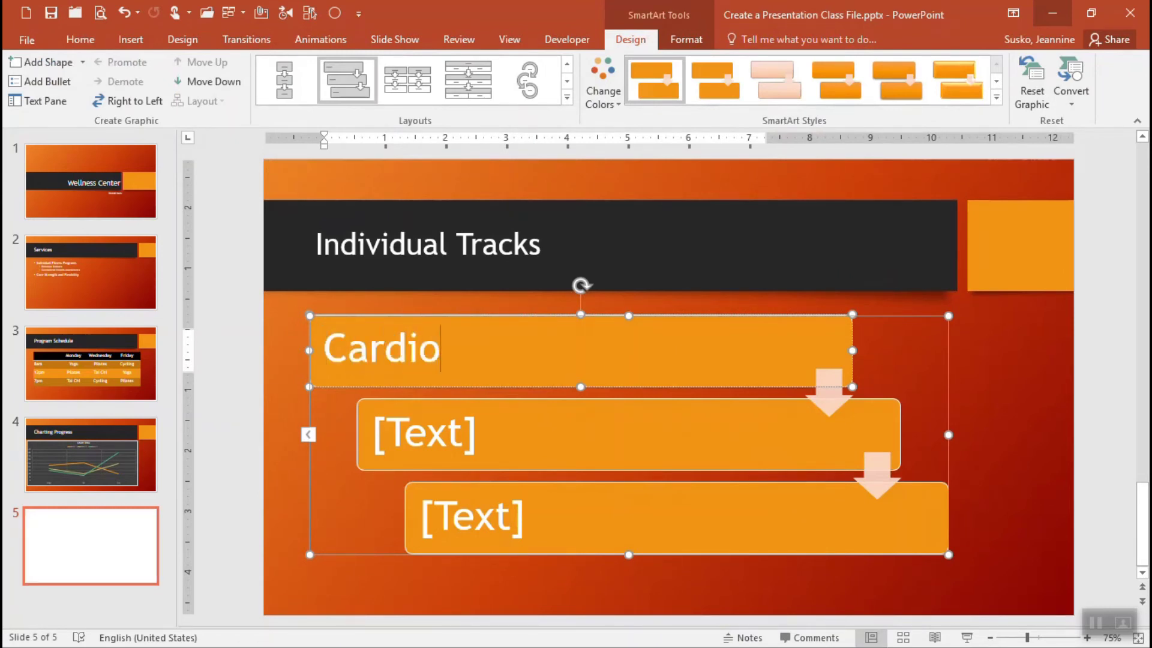
left_click(418, 444)
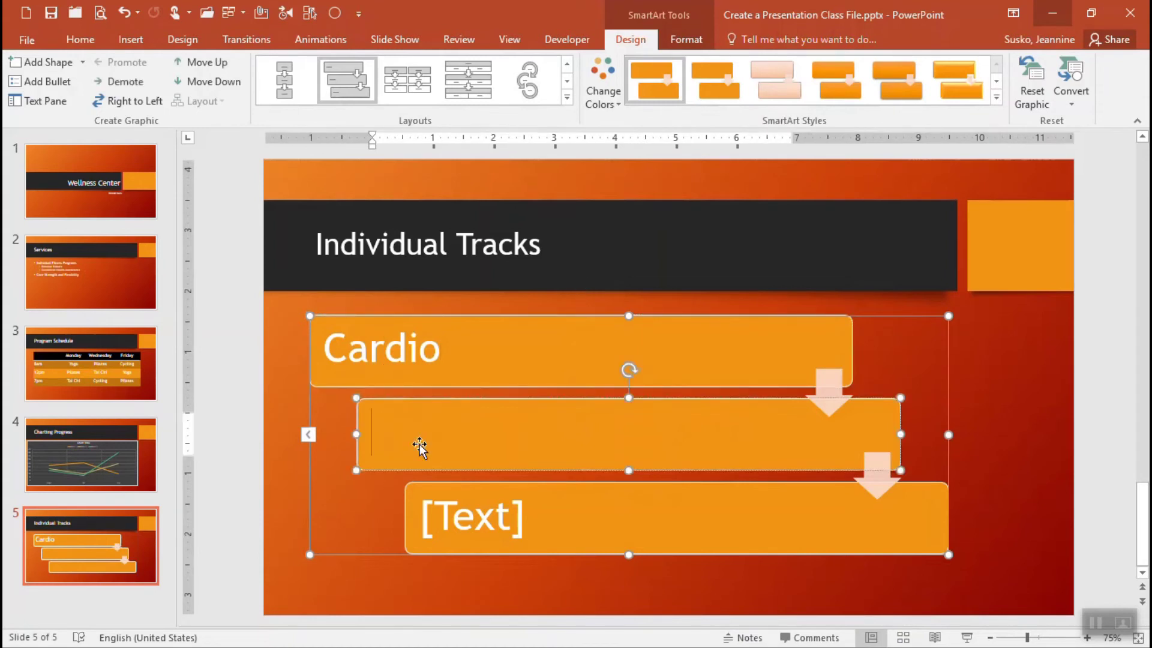
type("Stren")
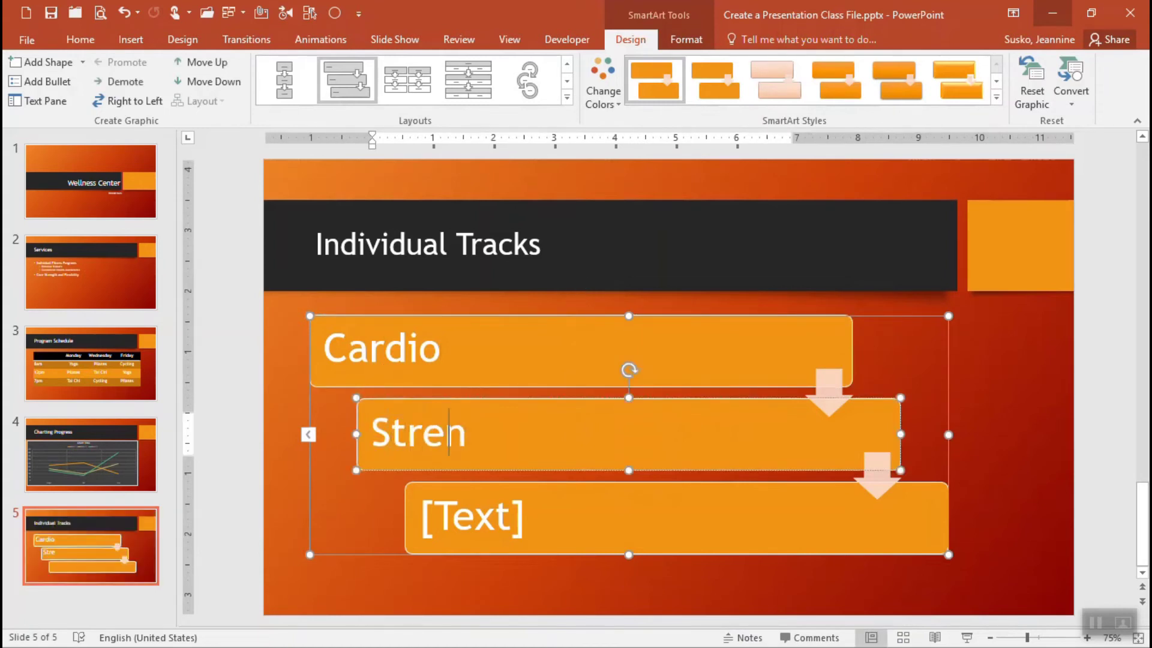
type("gth")
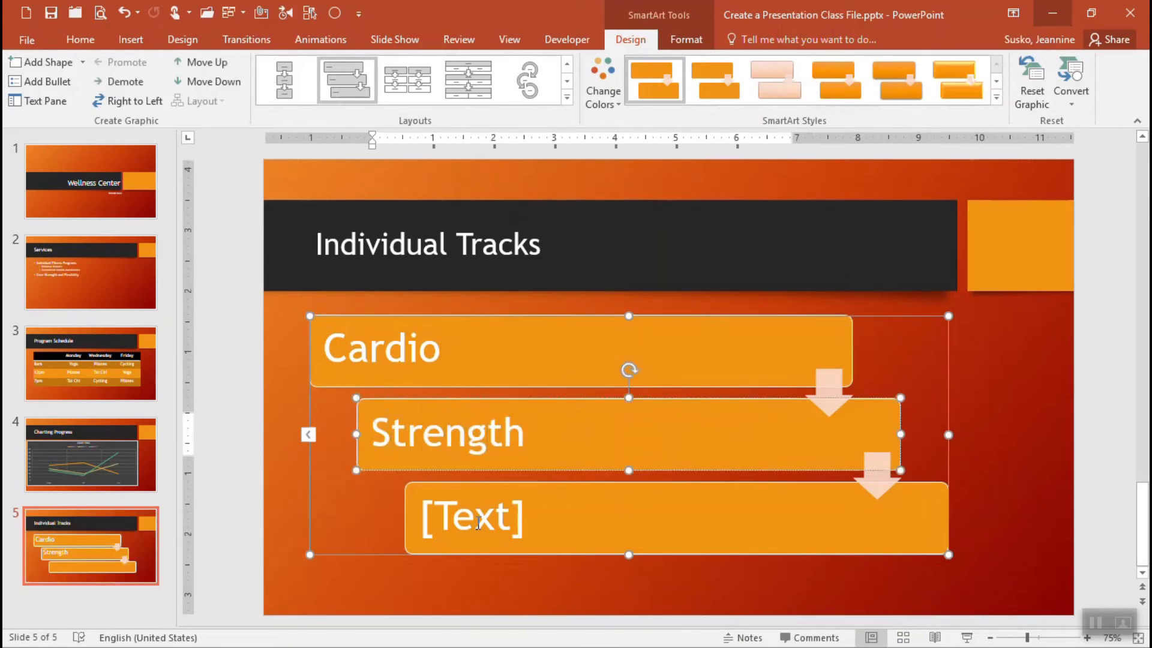
left_click(477, 523)
type("Fle")
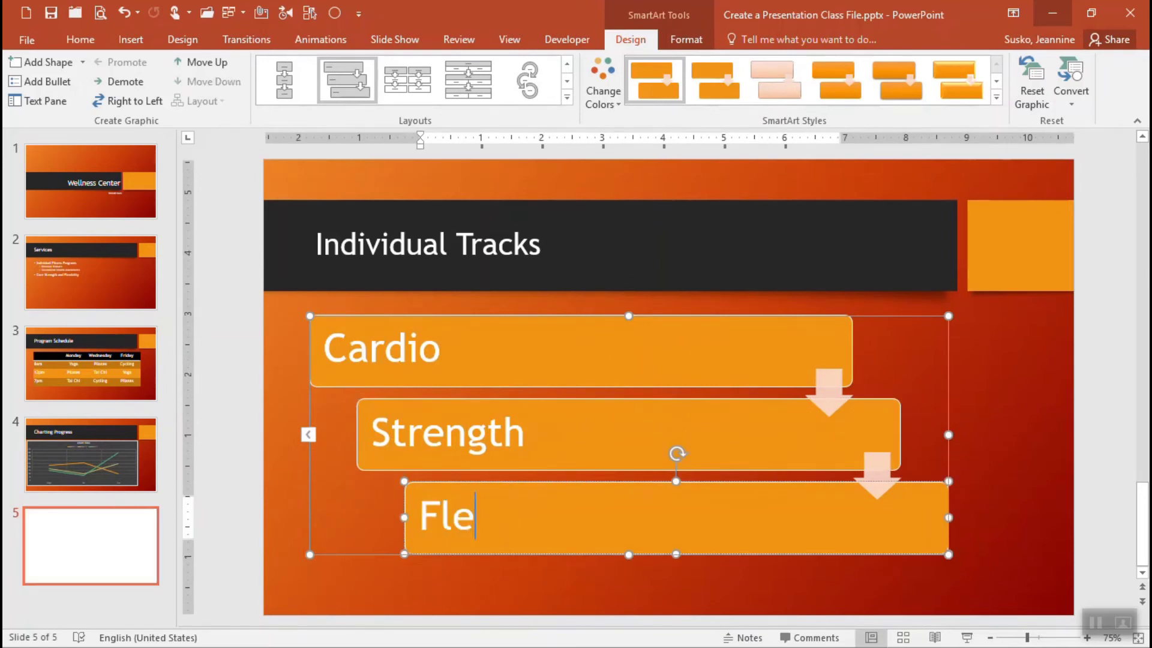
type("xibility")
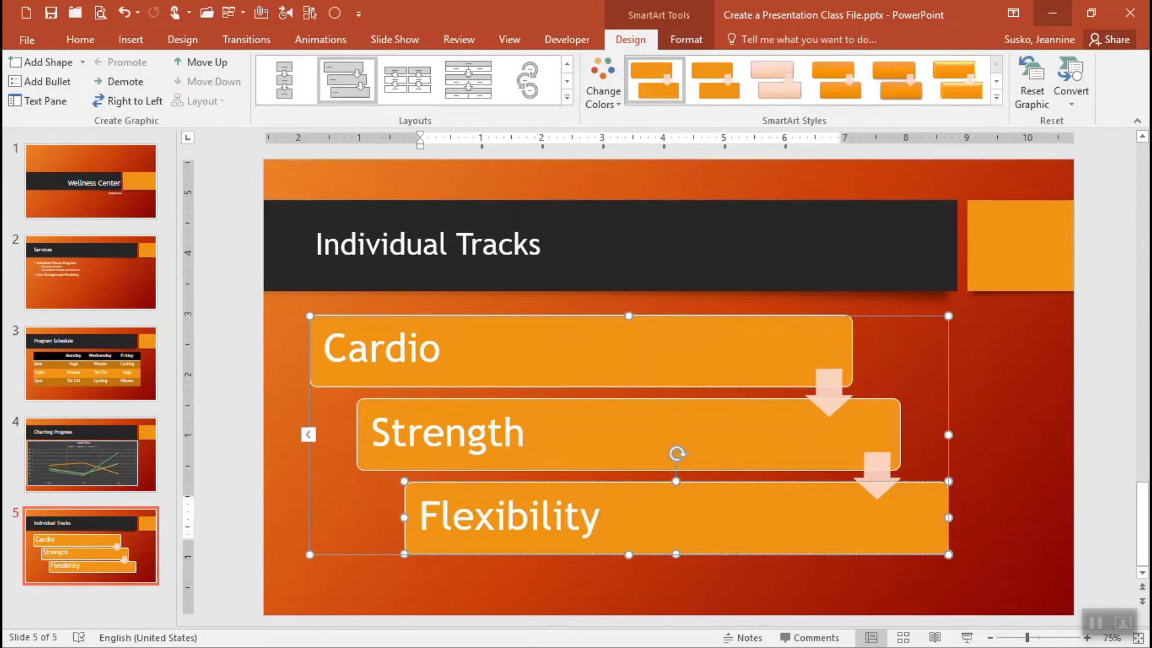
Enlarge the whole SmartArt graphic slightly from its lower-right corner, keeping its upper-left corner in place.
left_click(717, 315)
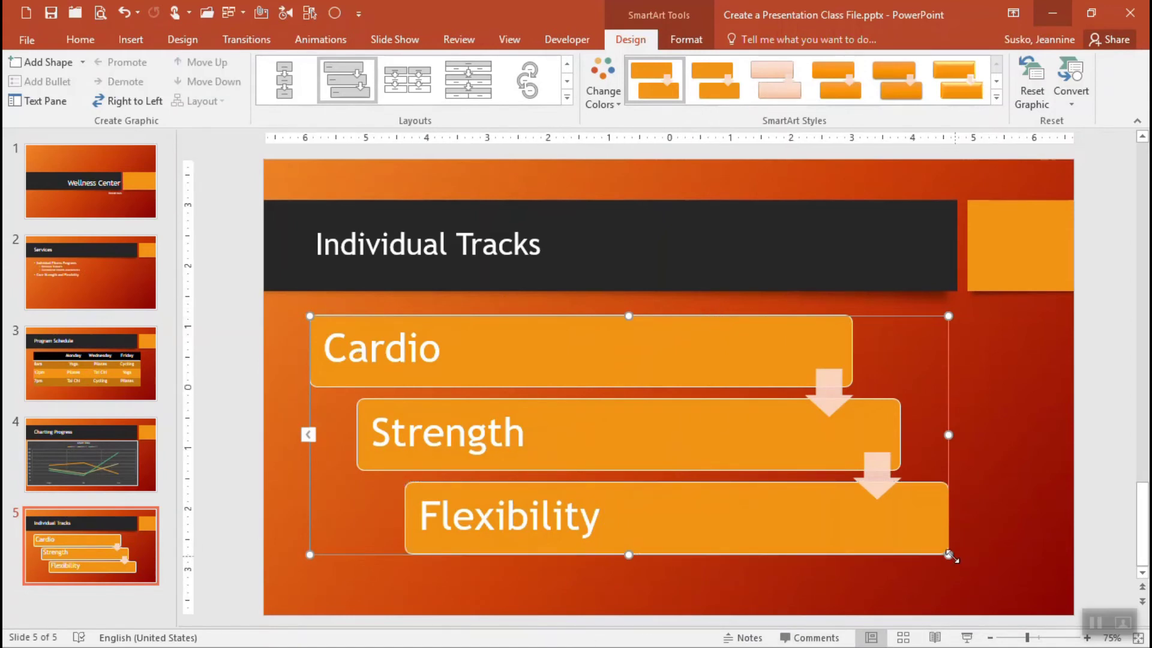
left_click_drag(948, 555, 982, 582)
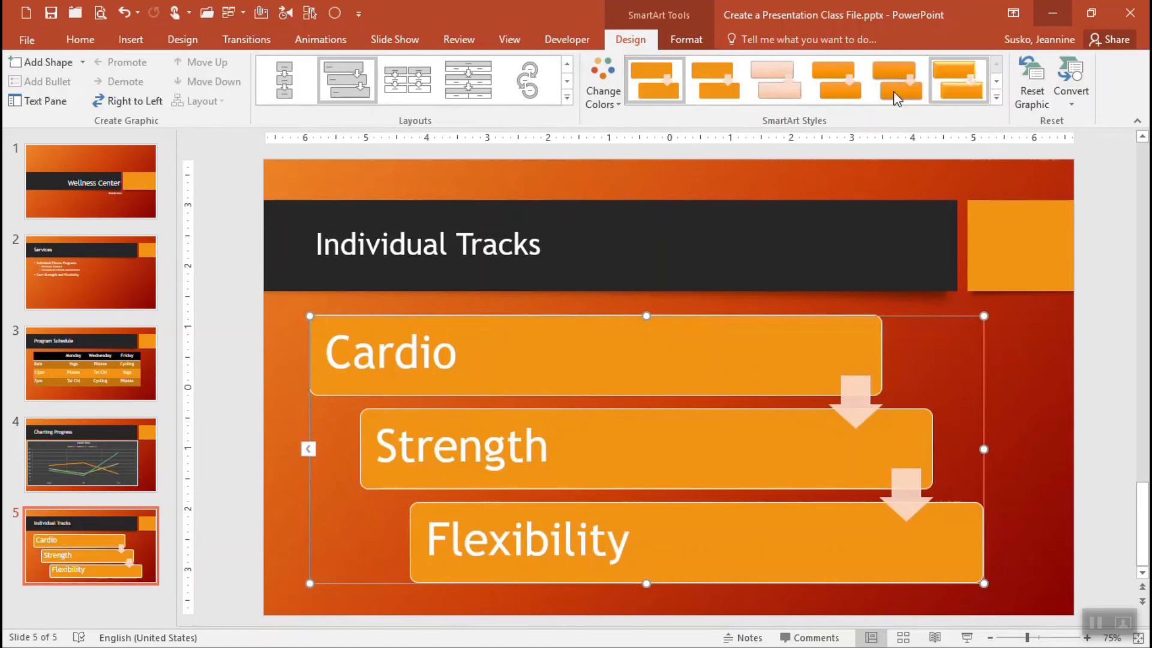
Recolor the SmartArt with Gradient Loop - Accent 1 and apply the second 3-D style, with beveled boxes.
left_click(618, 102)
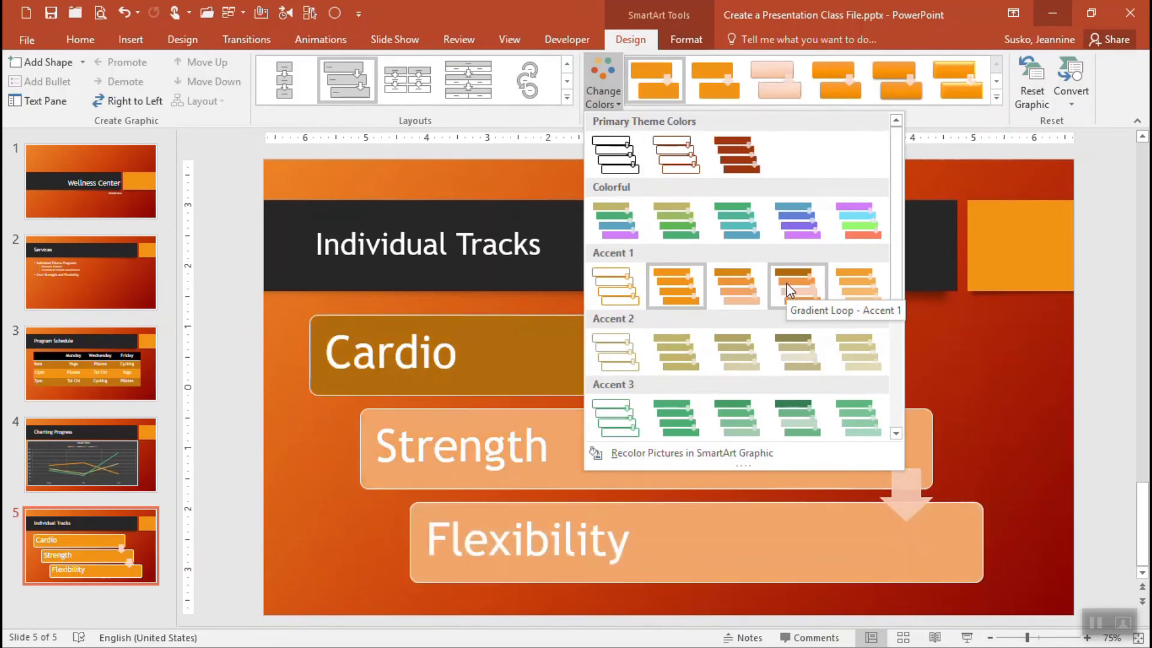
left_click(788, 290)
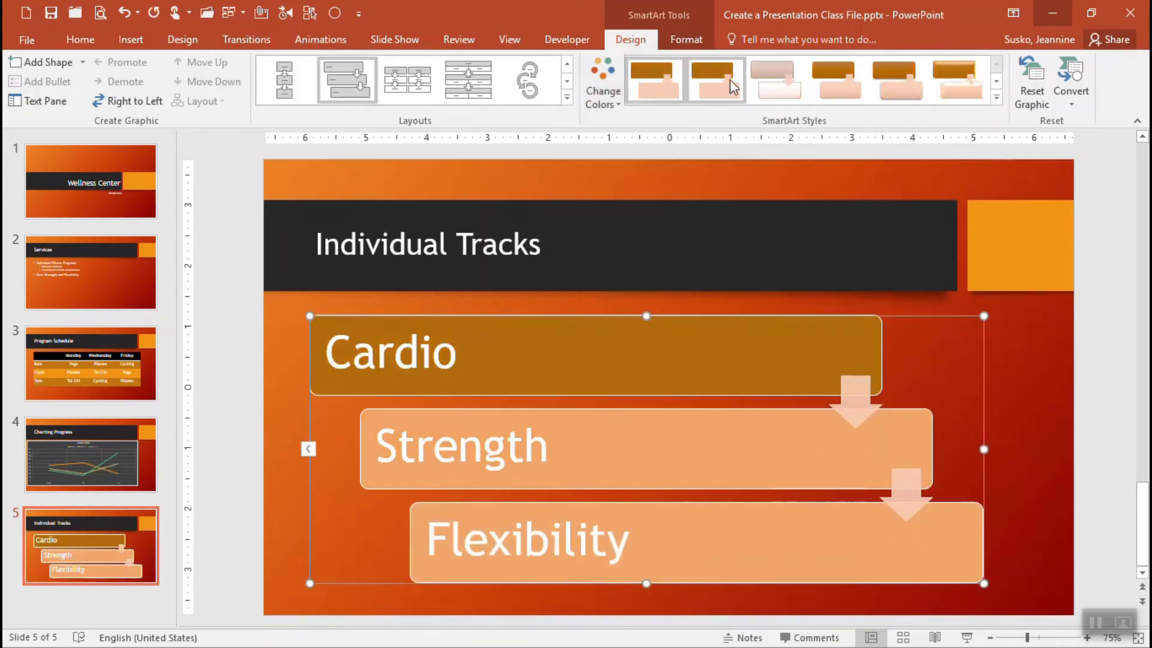
left_click(996, 96)
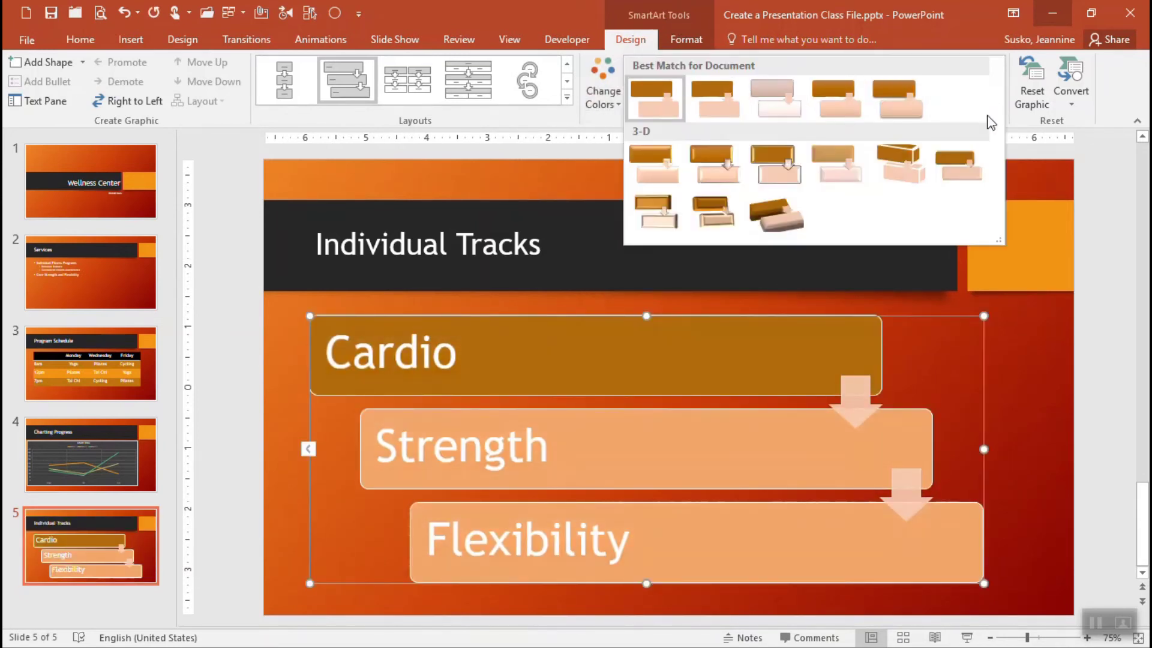
left_click(721, 157)
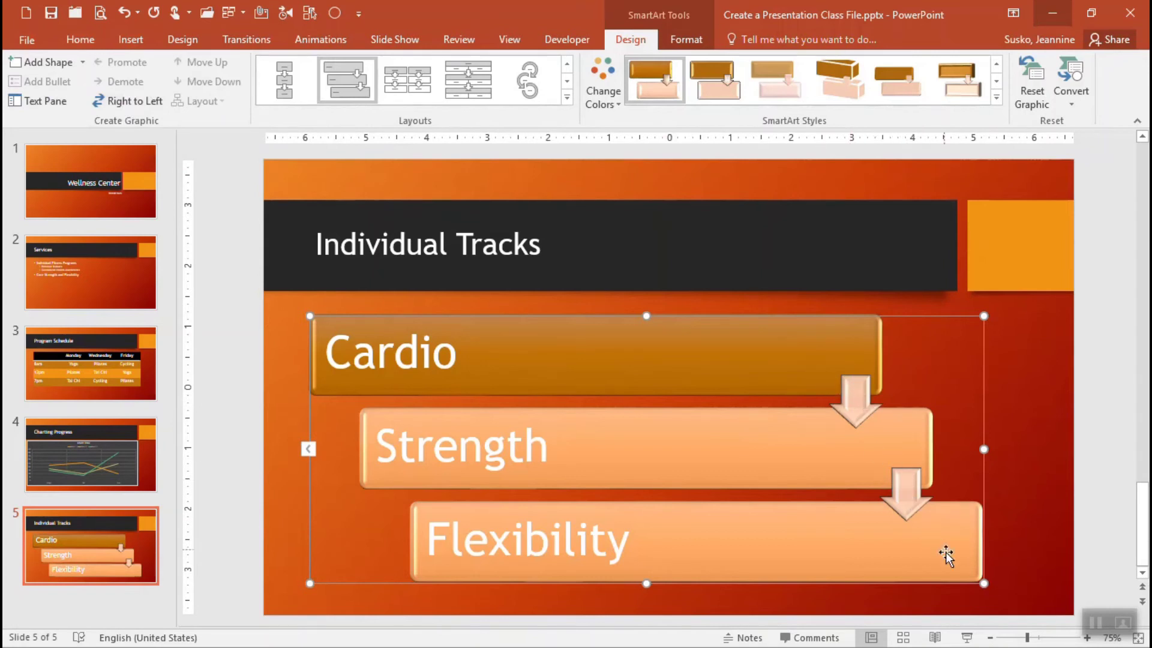
Try flipping the SmartArt right to left and back, and adding a fourth box after Flexibility and deleting it.
left_click(110, 105)
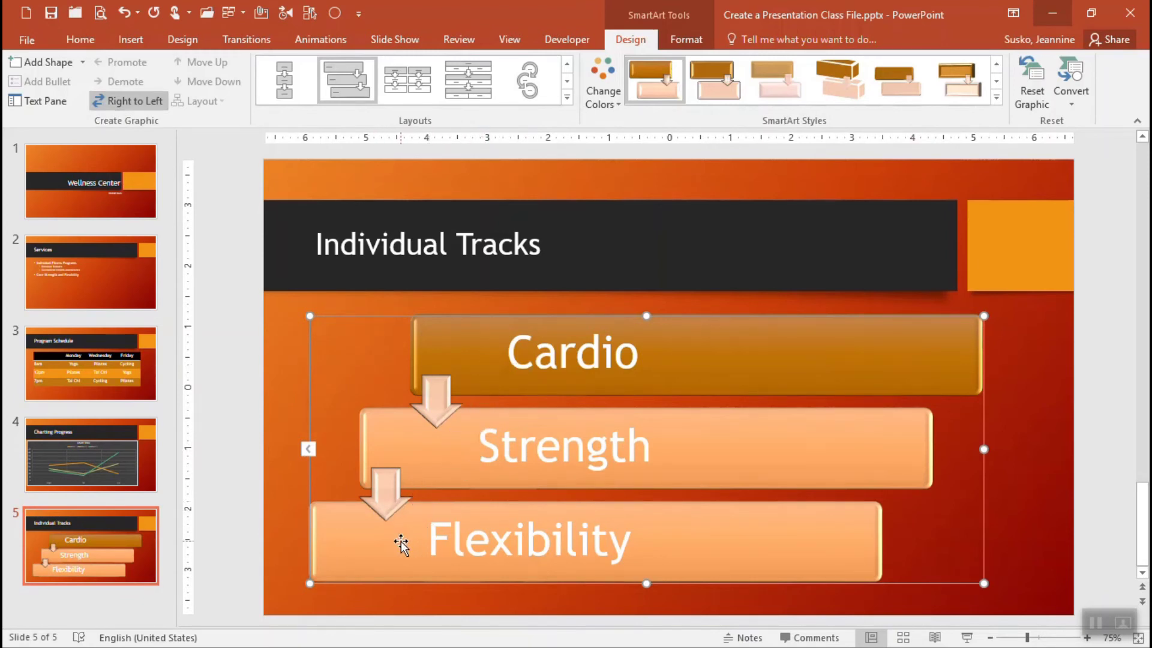
left_click(135, 98)
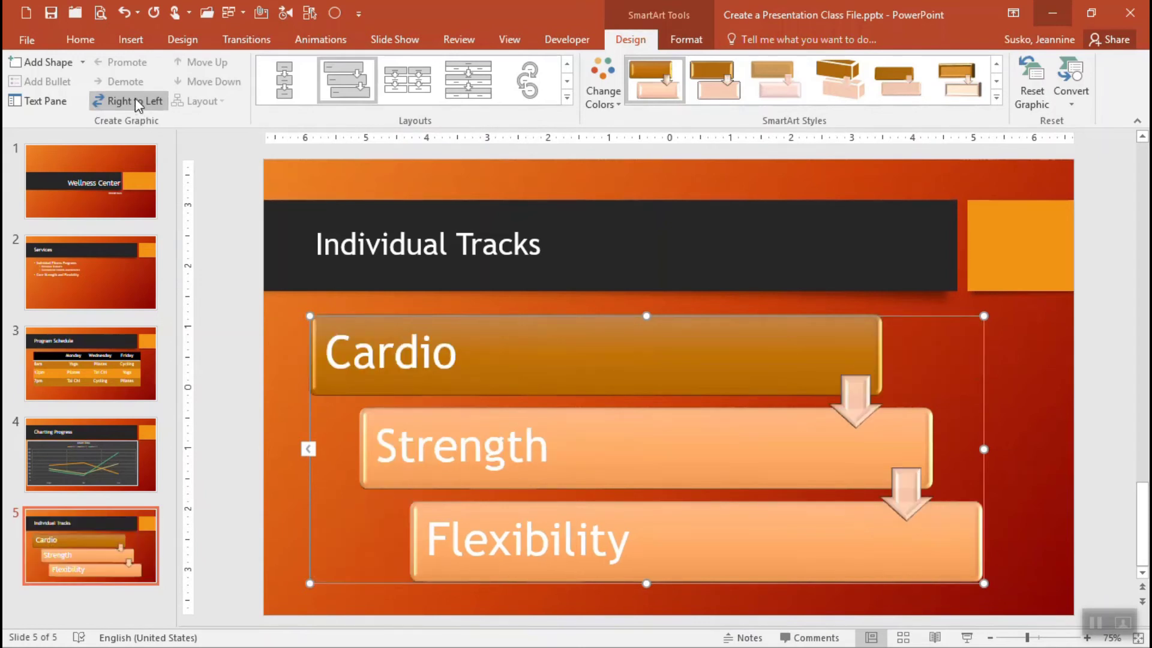
left_click(723, 523)
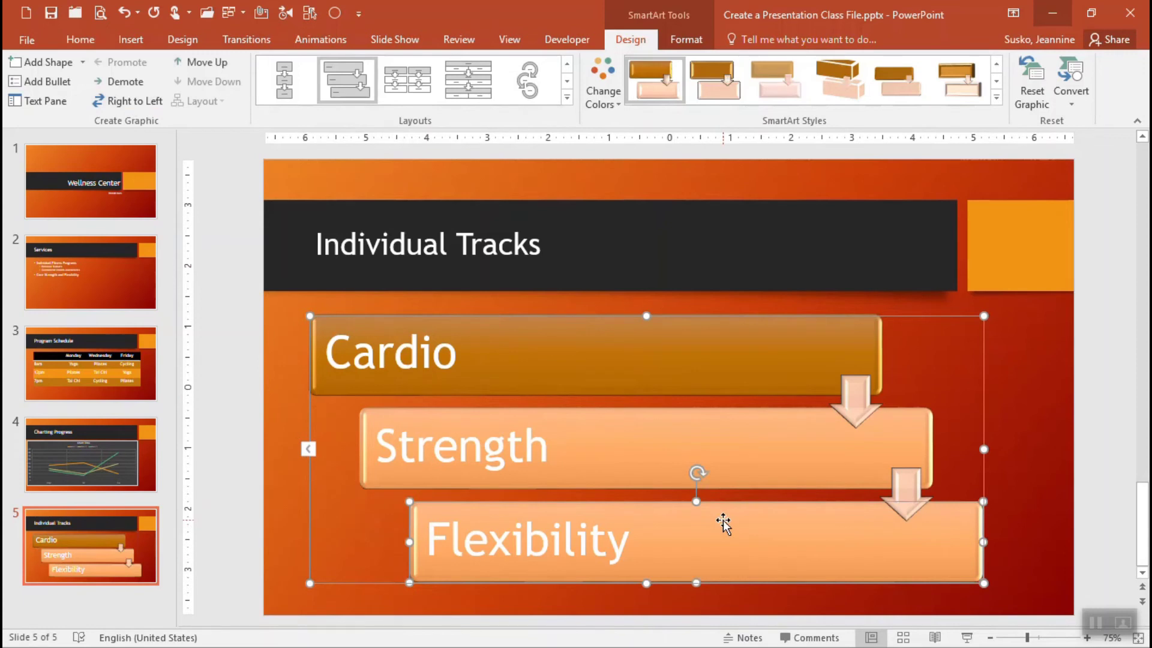
left_click(34, 63)
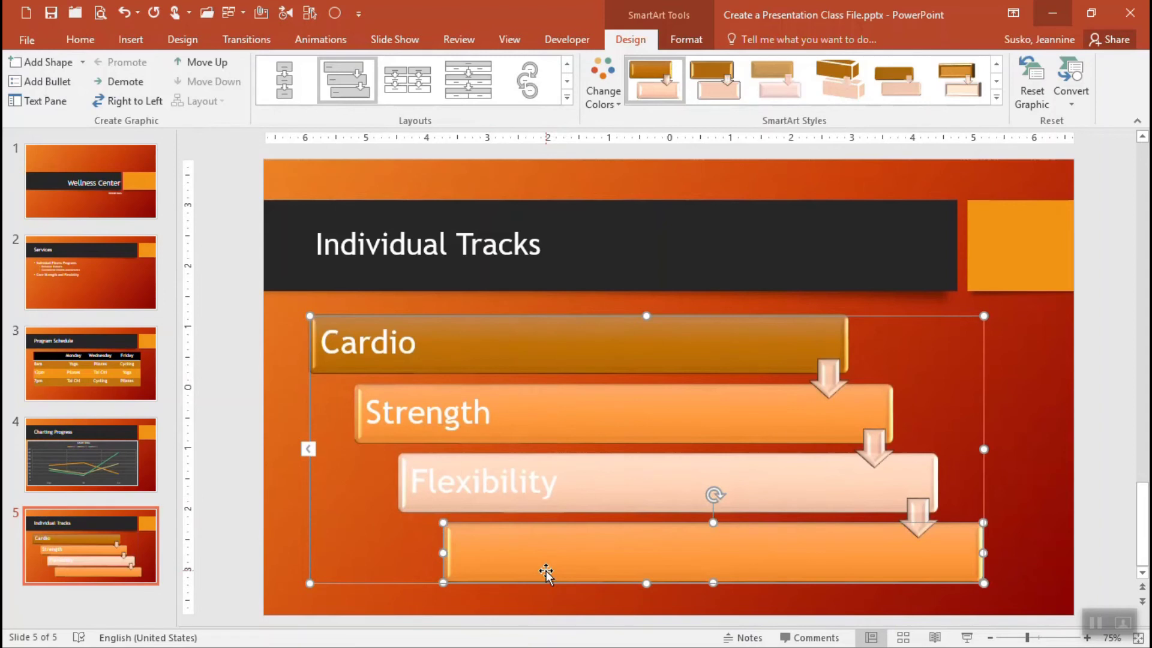
key("Delete")
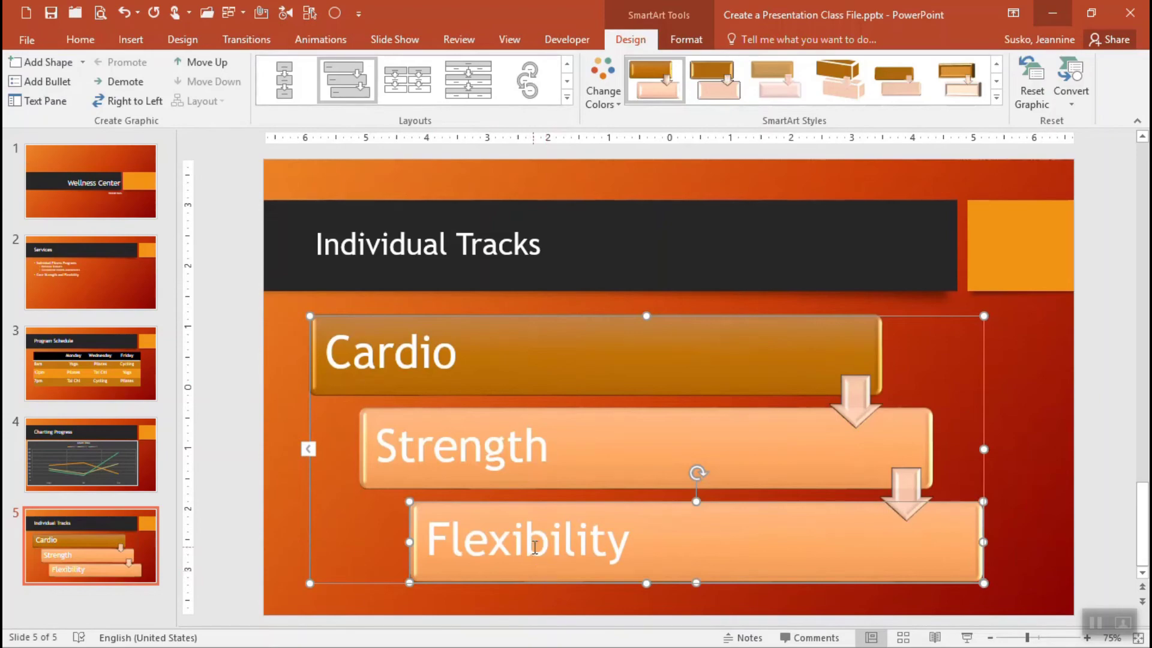
Add a sixth slide after the Individual Tracks slide and title it "Avoid Injury".
left_click(138, 600)
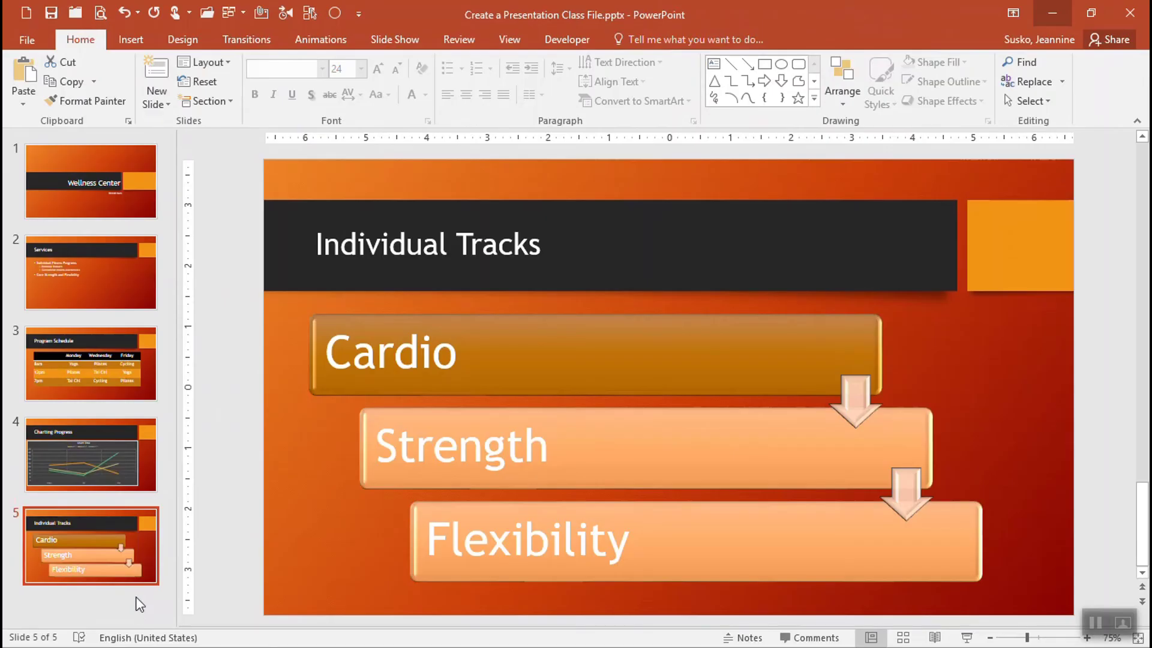
left_click(161, 76)
left_click(473, 250)
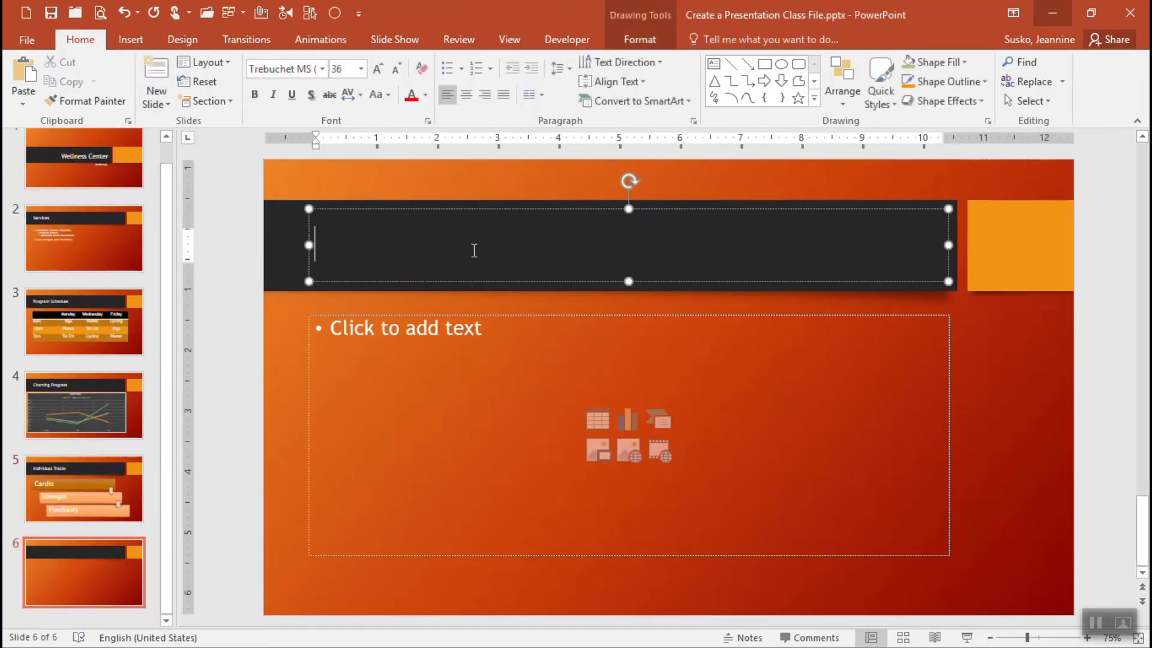
type("Avoid Injury")
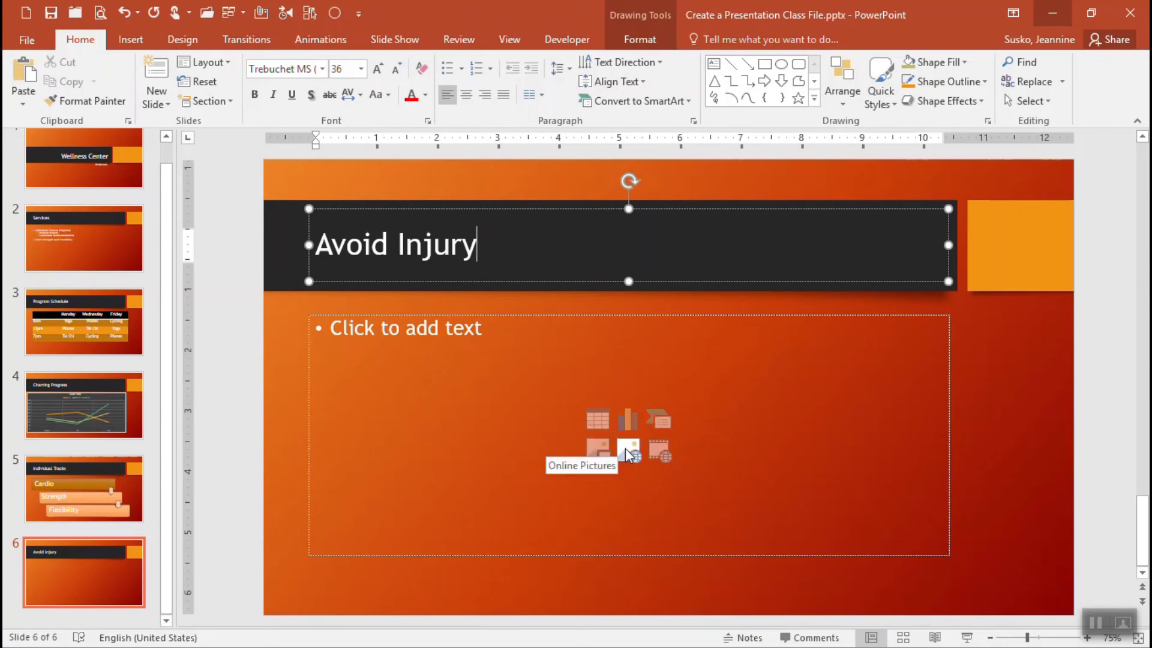
Insert the video file stretcher.wmv from the SPL CLASS FILES folder into the slide's content area.
left_click(661, 454)
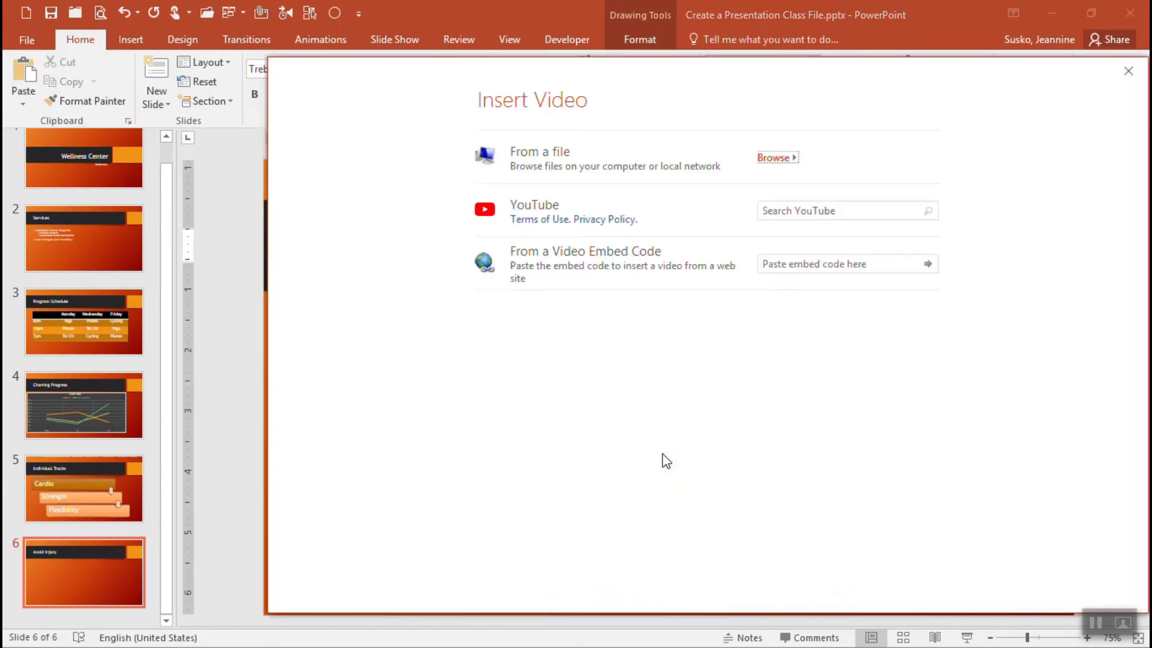
left_click(600, 163)
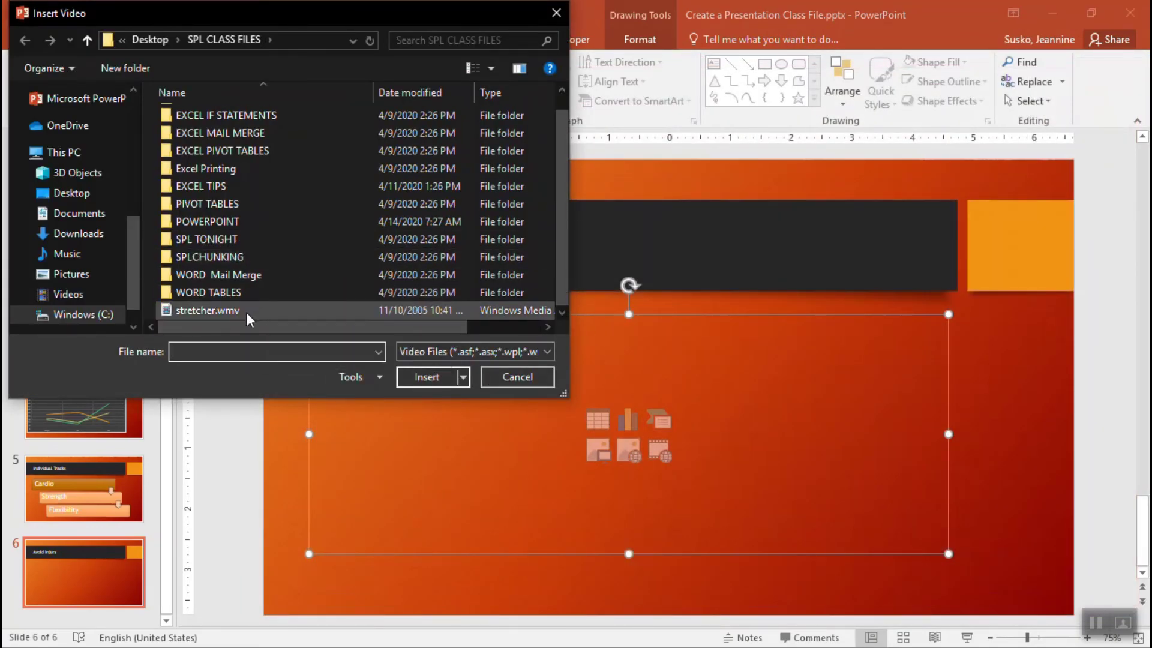
double_click(207, 310)
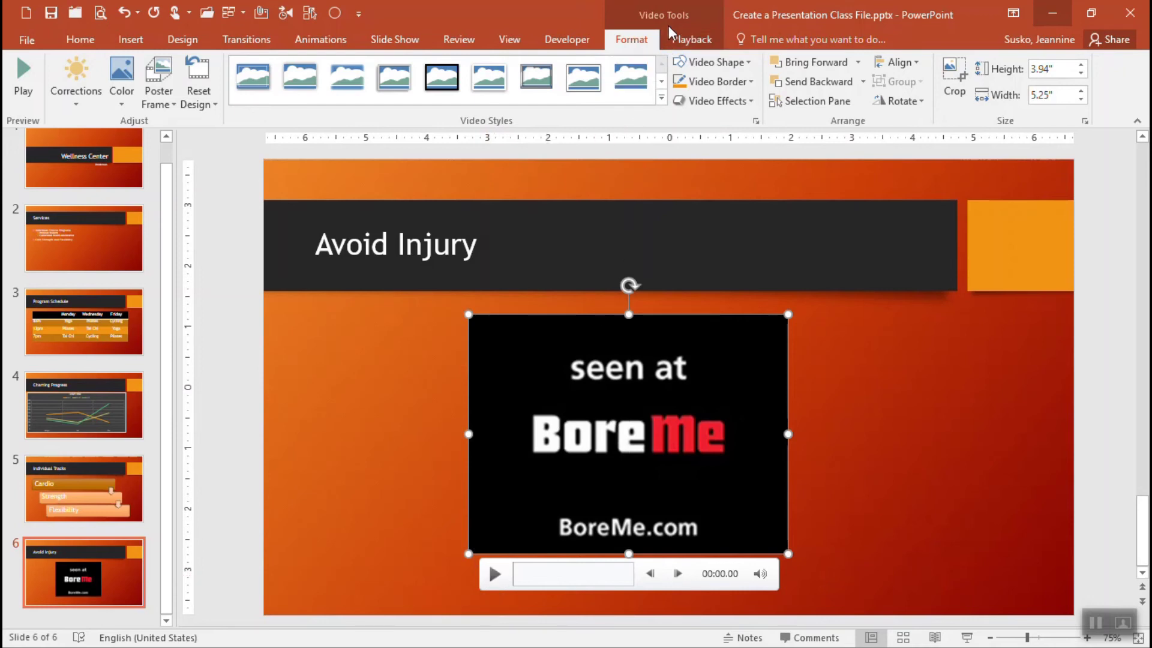
Trim the stretcher video to start at about 3.07 seconds and end at about 12.93 seconds.
left_click(692, 40)
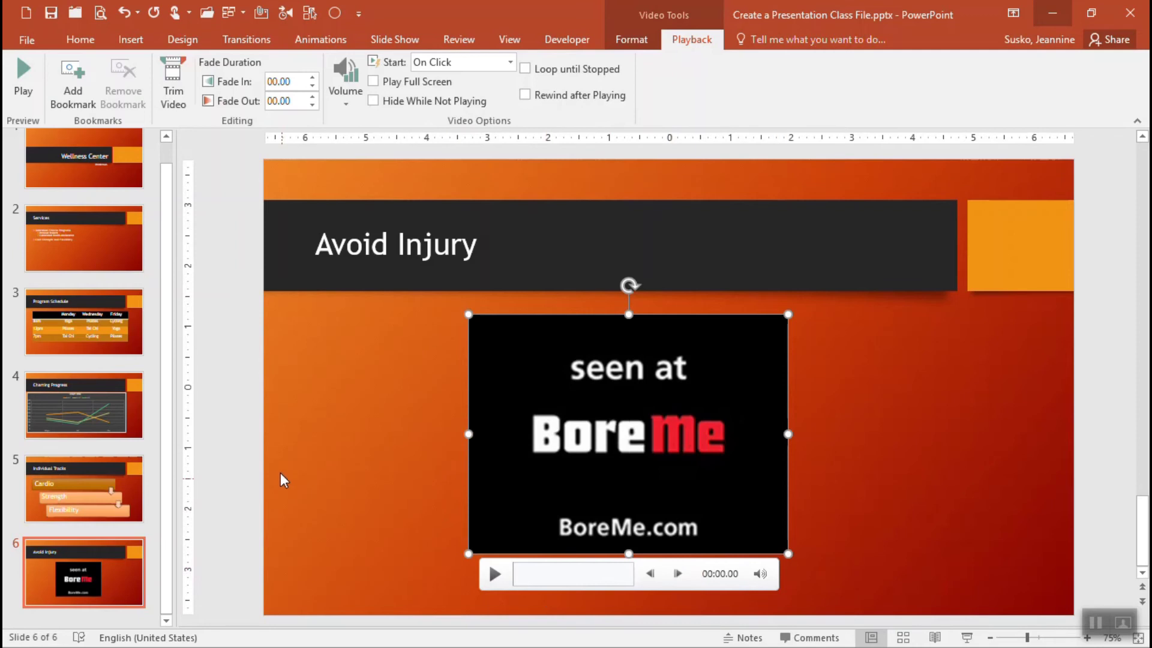
left_click(179, 101)
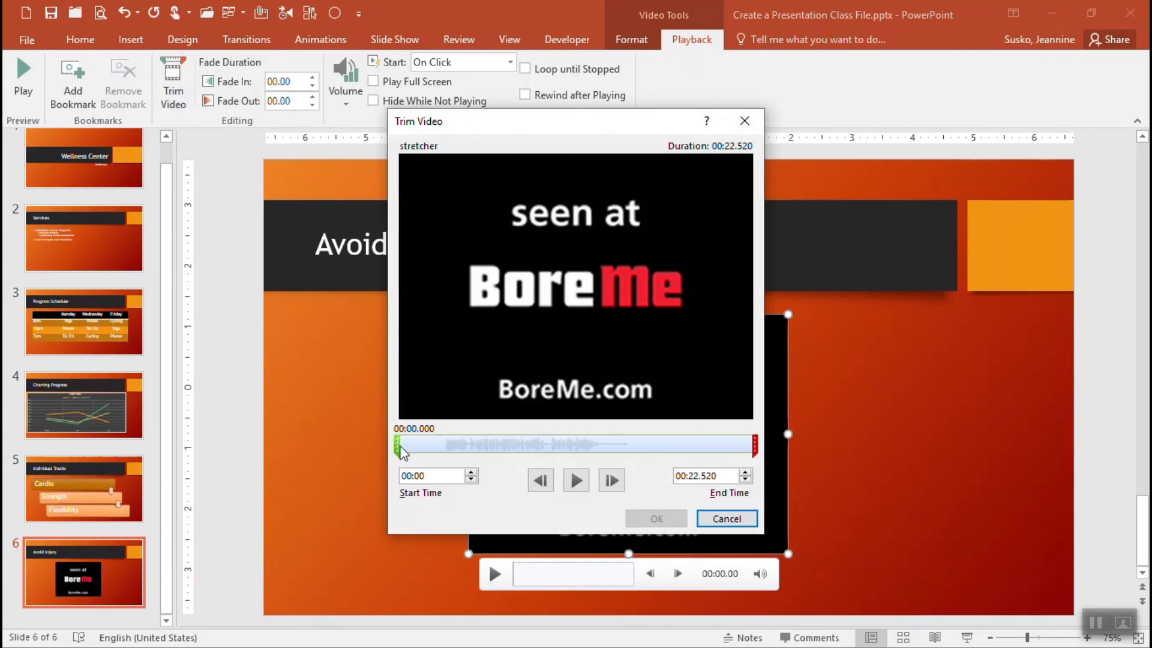
left_click_drag(396, 446, 444, 451)
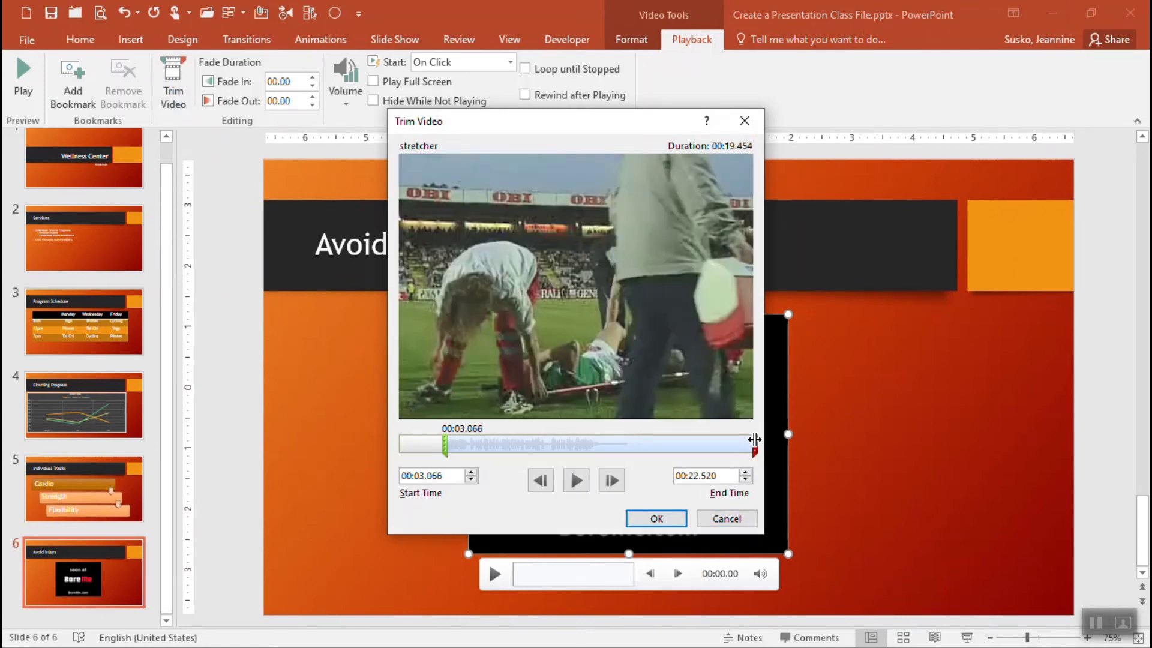
left_click_drag(754, 444, 607, 442)
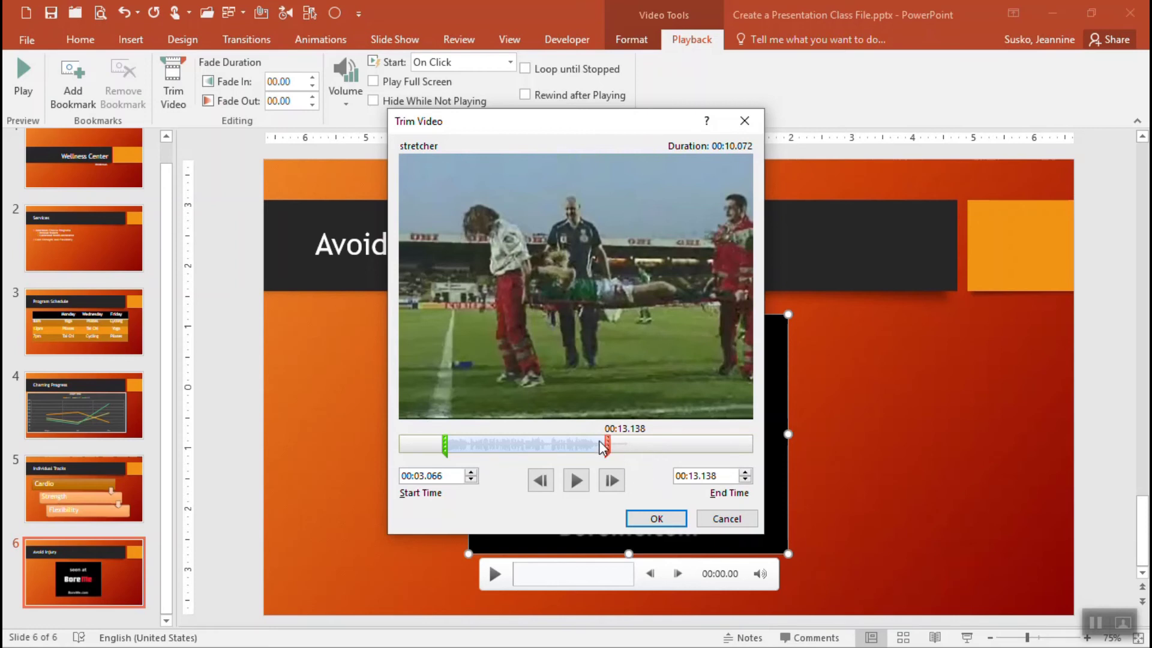
left_click_drag(607, 444, 604, 444)
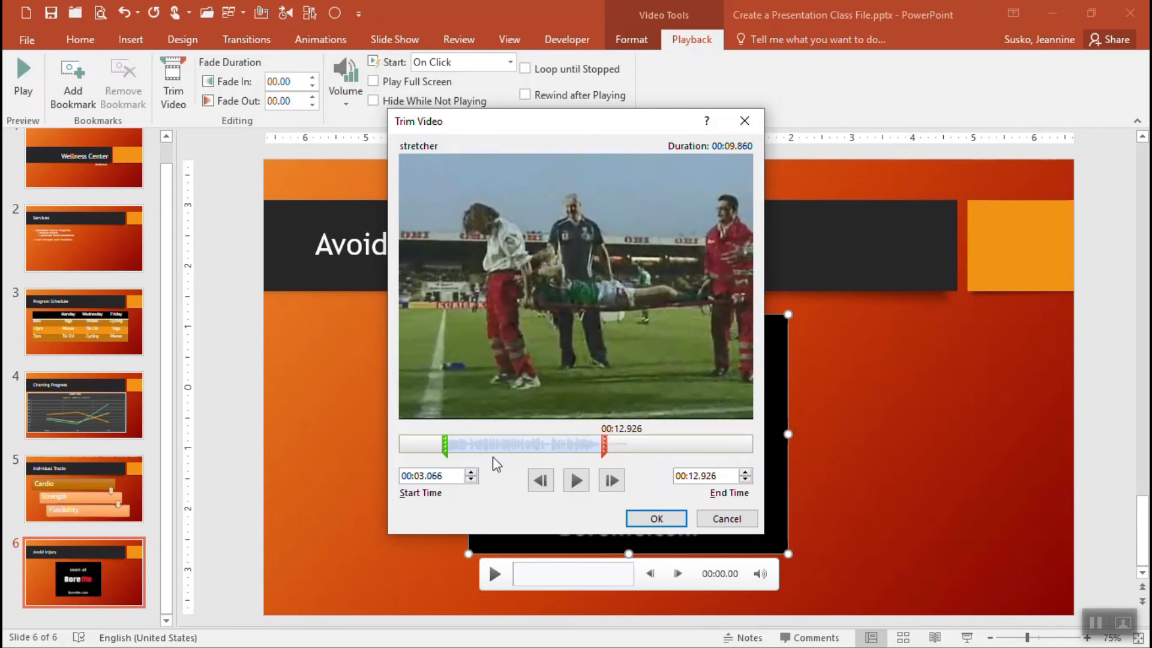
left_click(657, 519)
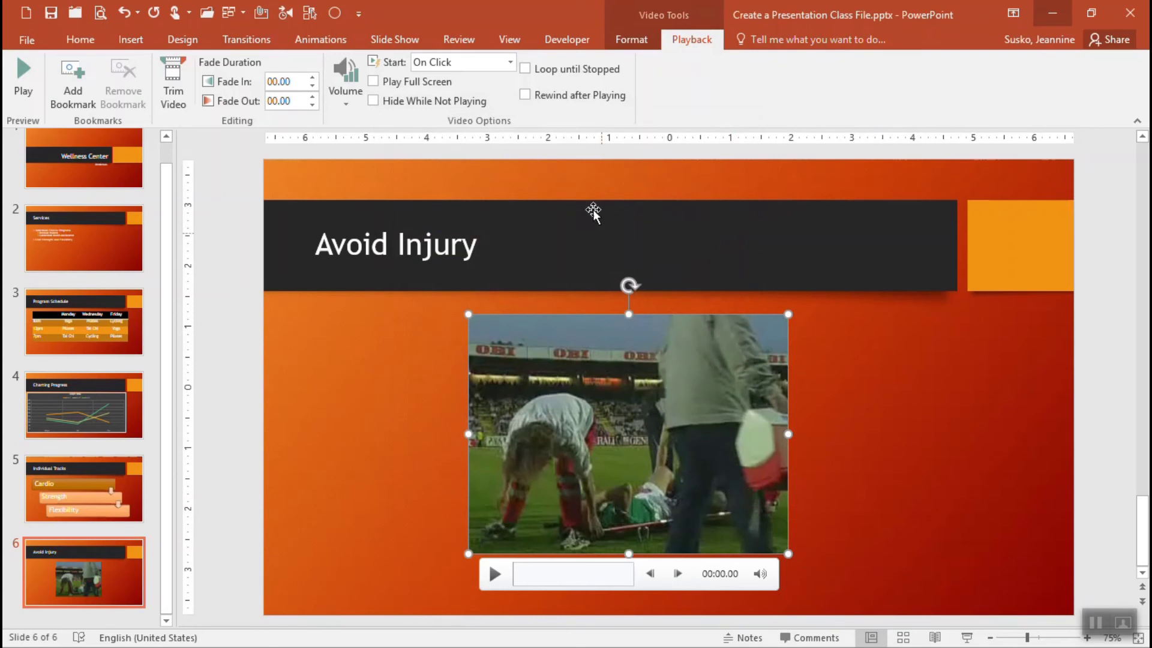
Set the Avoid Injury video to start automatically and play full screen.
left_click(509, 61)
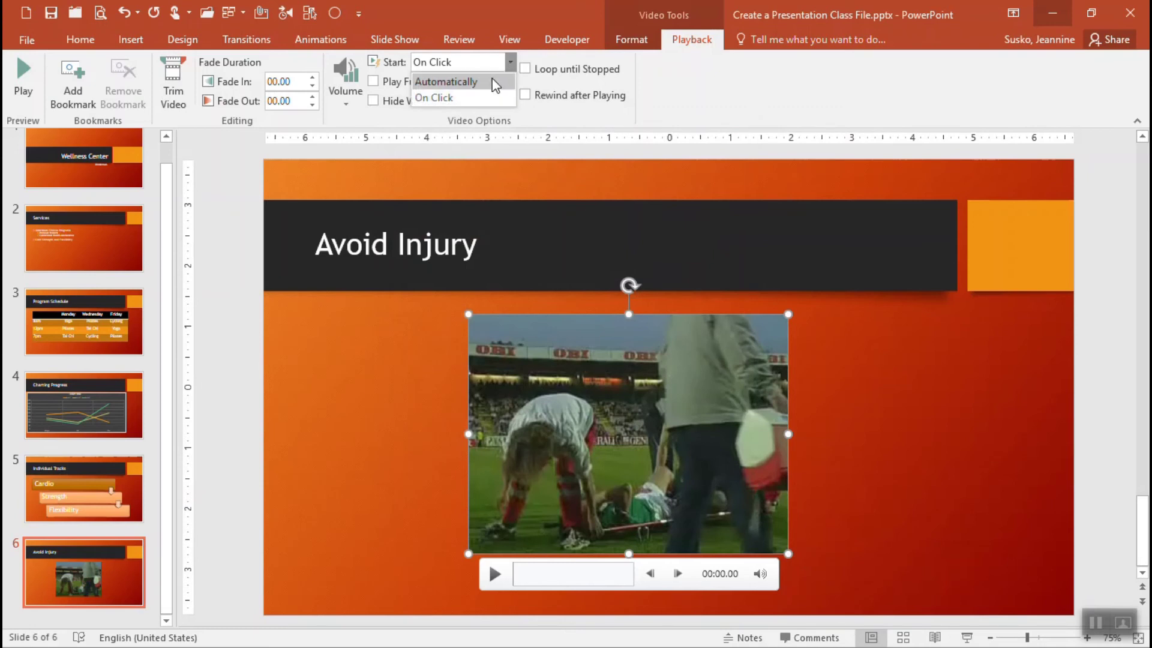
left_click(492, 83)
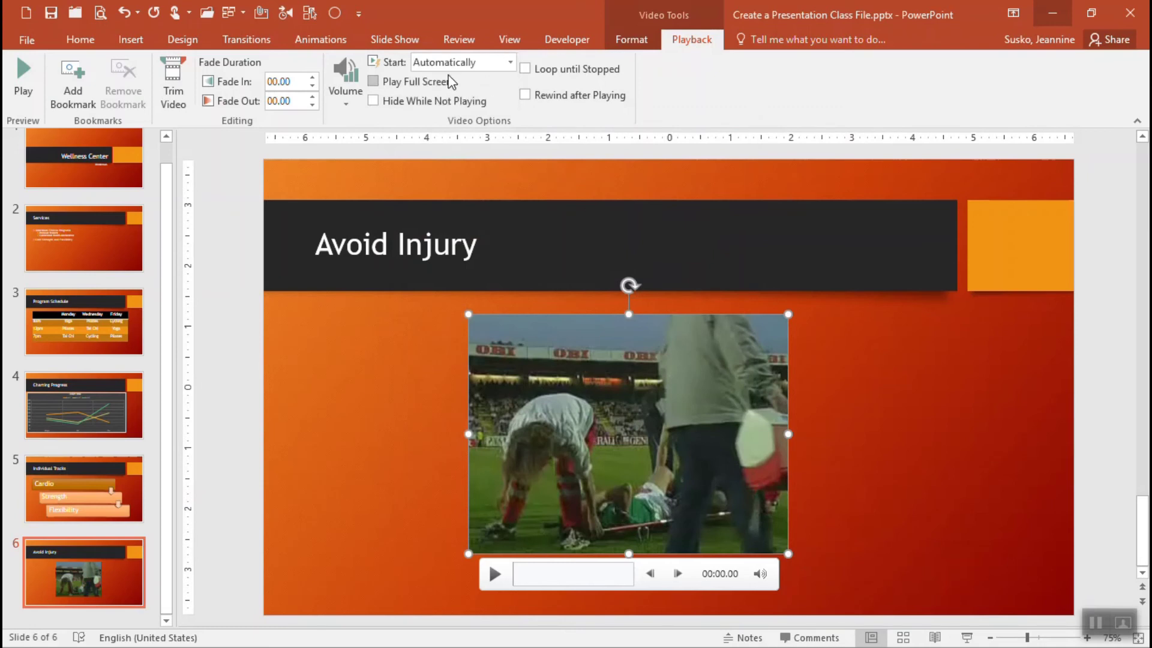
left_click(373, 82)
left_click(688, 614)
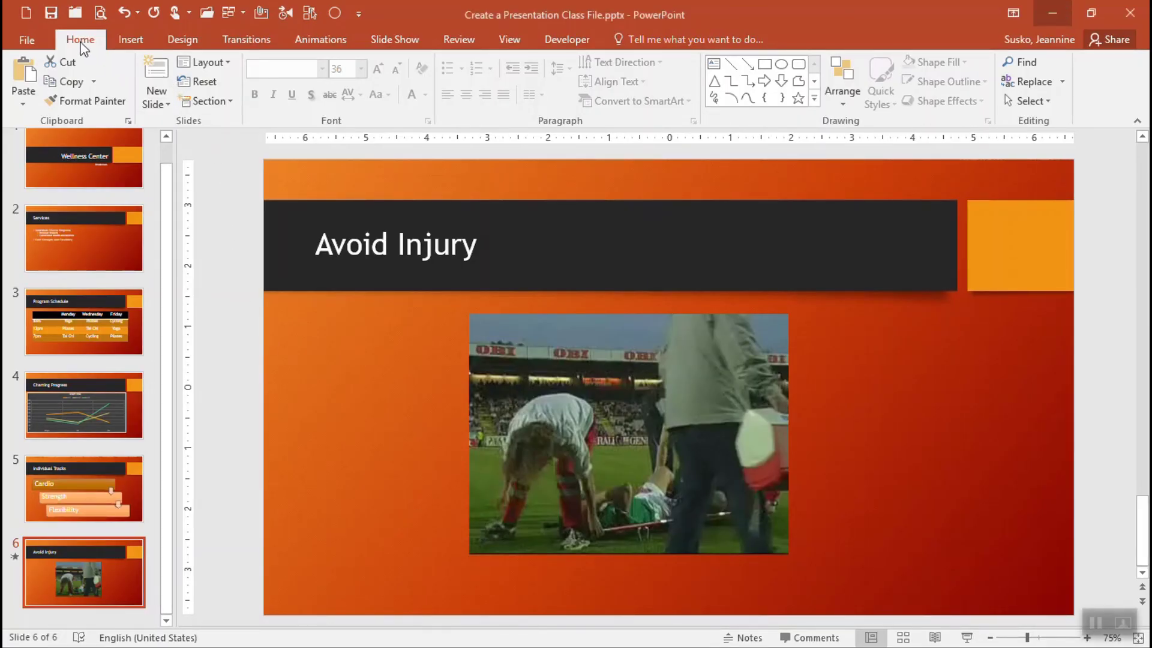
Add a Two Content slide after the Avoid Injury slide and title it "State of the art facility".
left_click(165, 105)
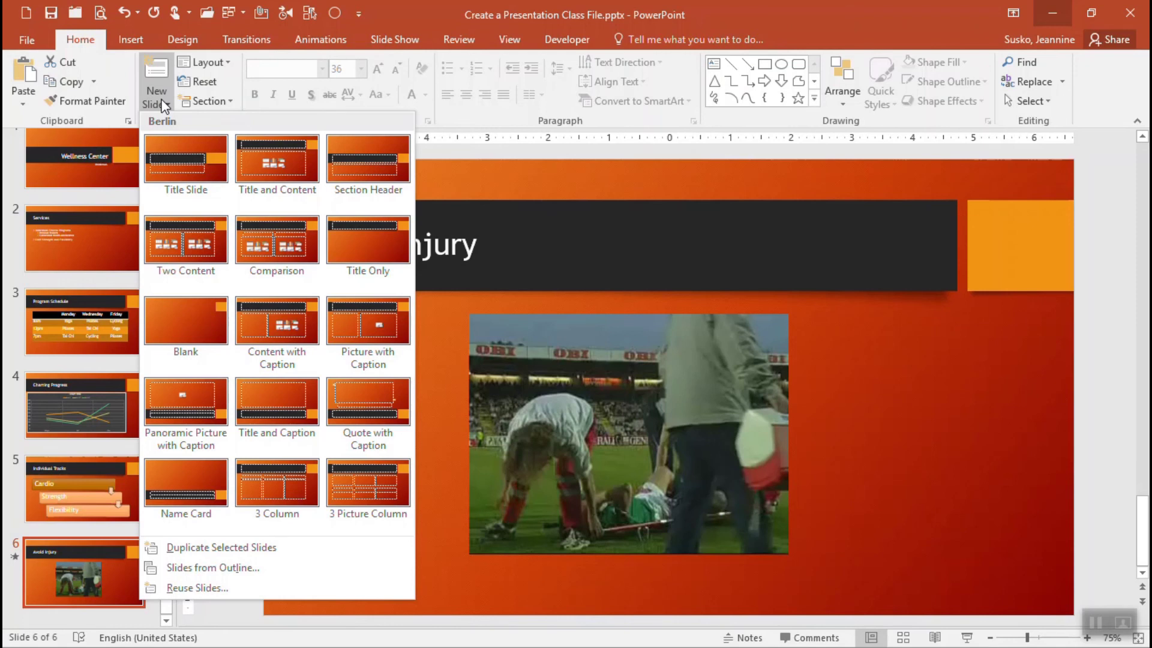
left_click(207, 250)
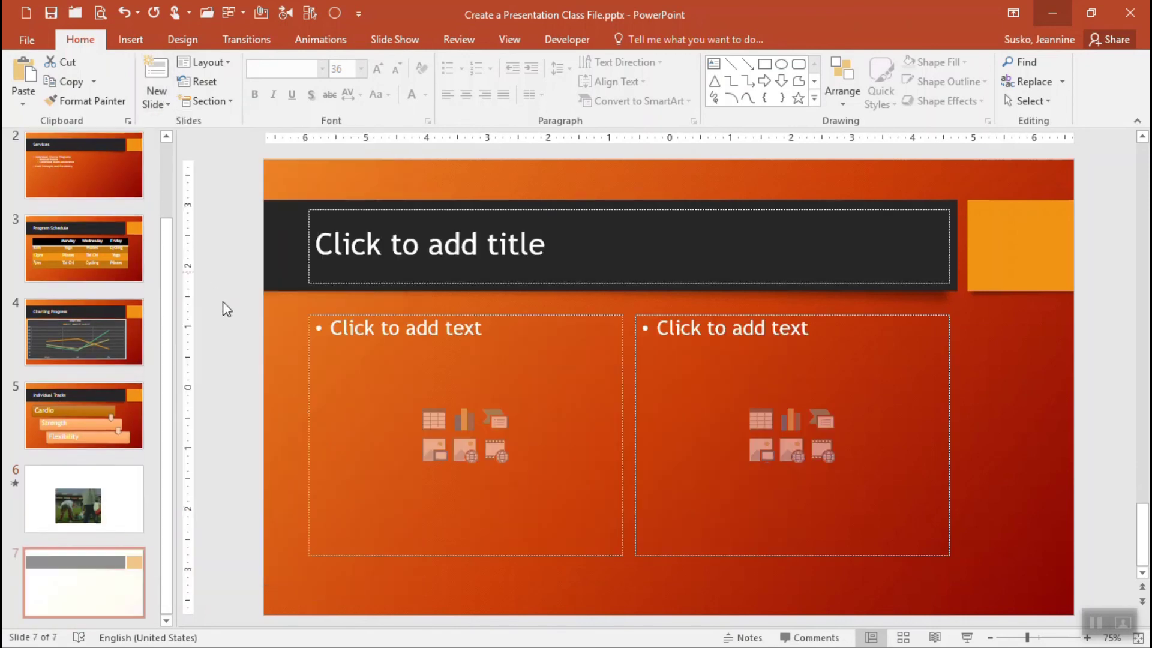
left_click(476, 244)
type("State of the art facility")
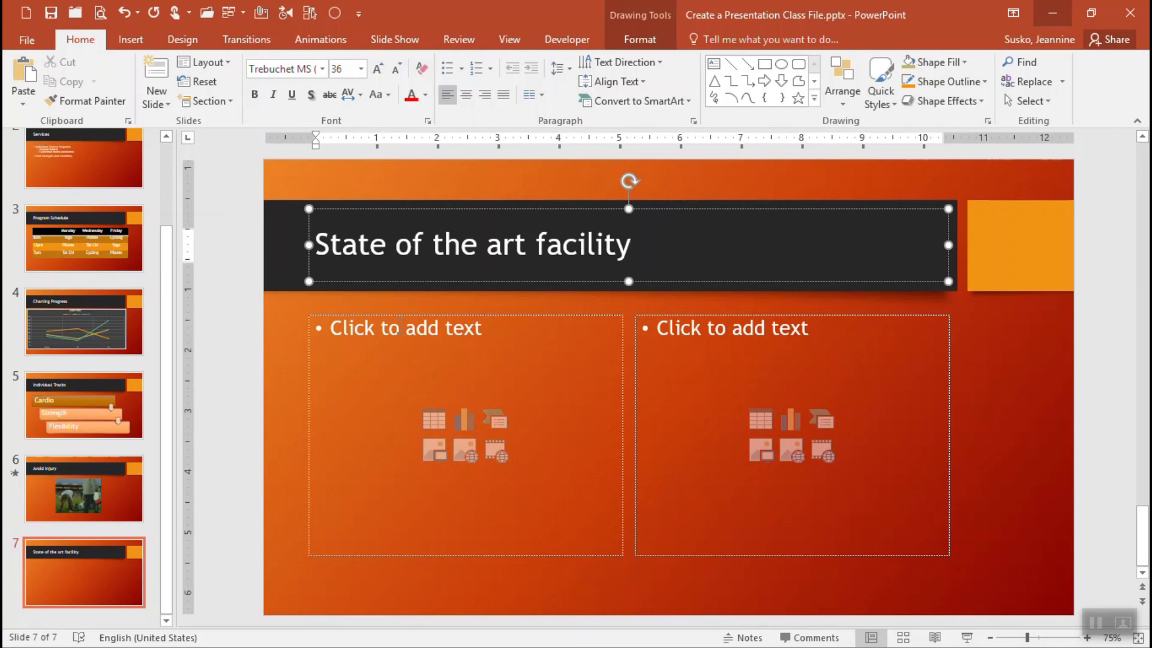
Enter the bullets "Yoga studios", "Cycle rooms" and "Heated pools" in the slide's left content placeholder.
left_click(400, 324)
type("Yoag")
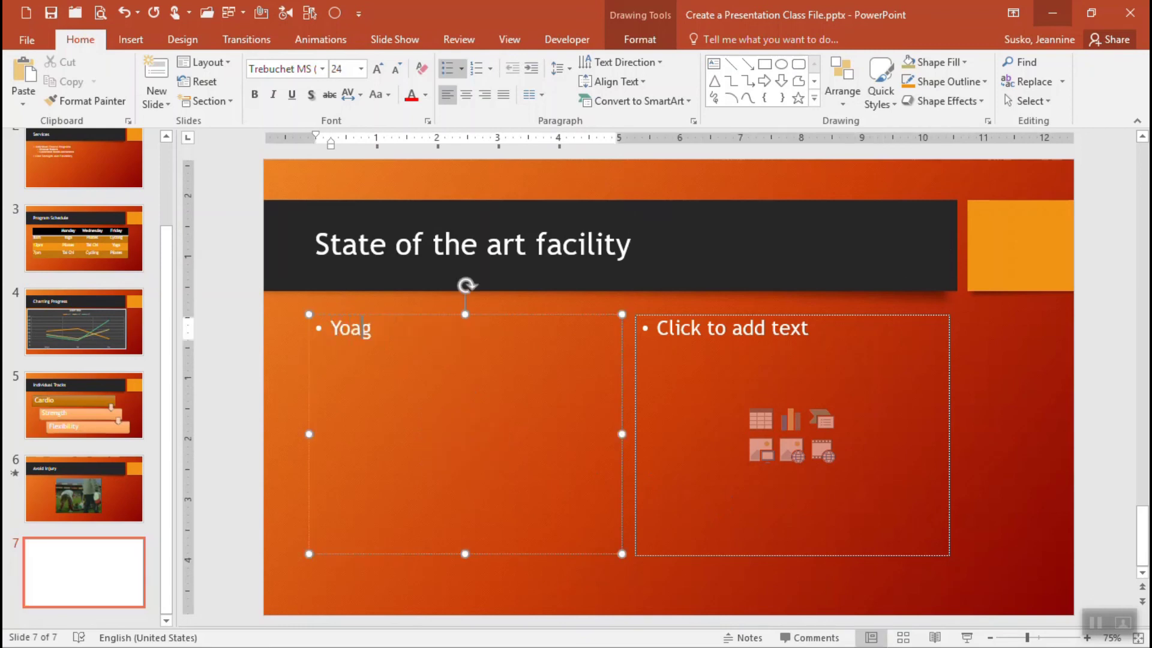
key("BackSpace")
key("BackSpace")
type("ga studios")
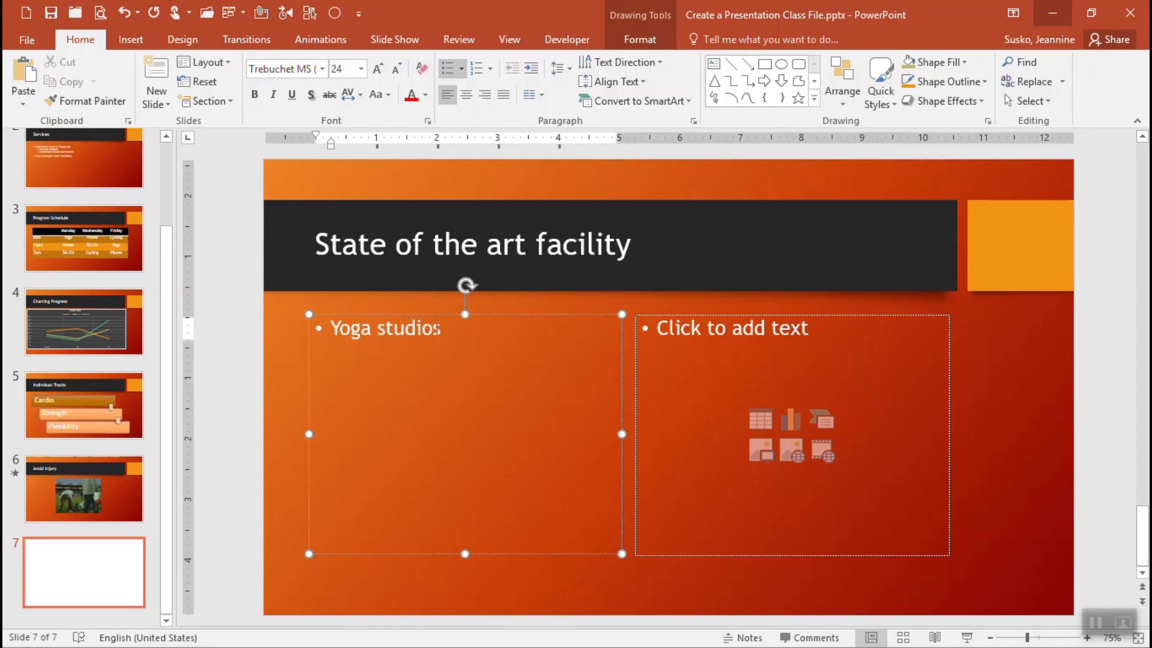
key("Return")
type("cyc")
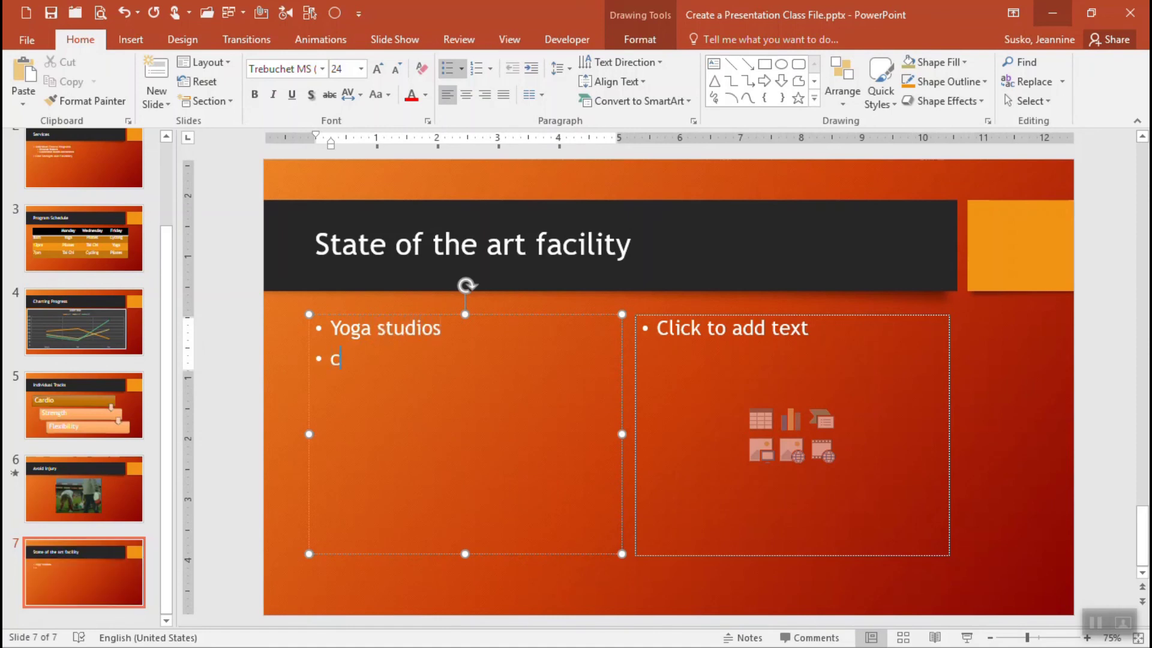
type("le rooms")
key("Return")
type("h")
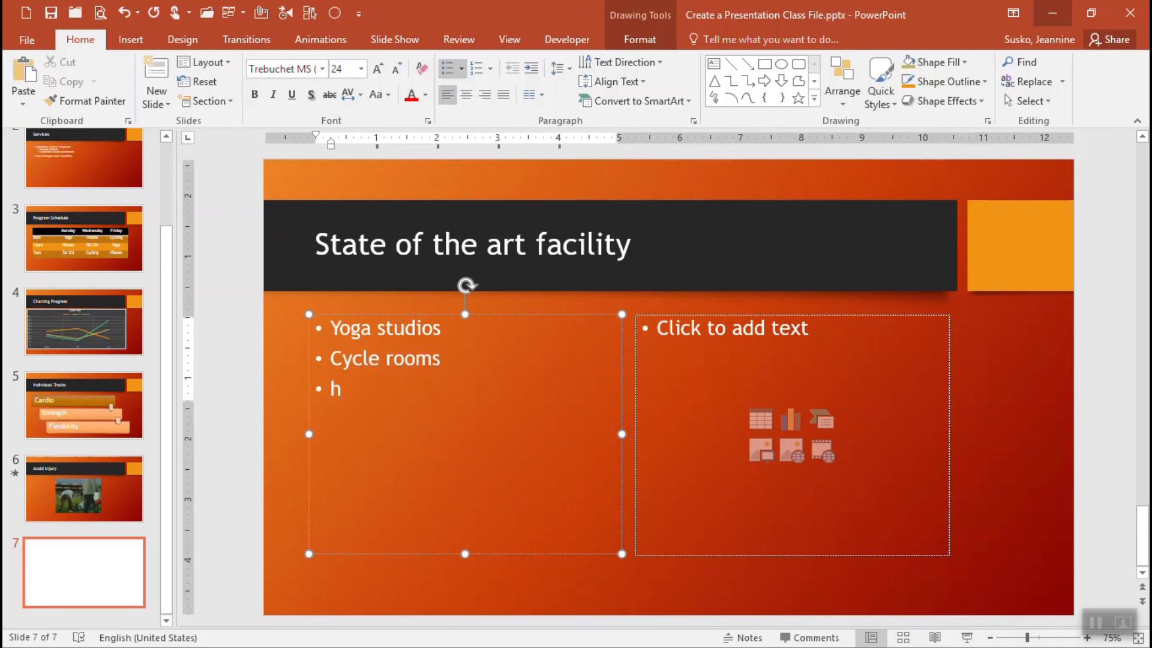
type("eated pools")
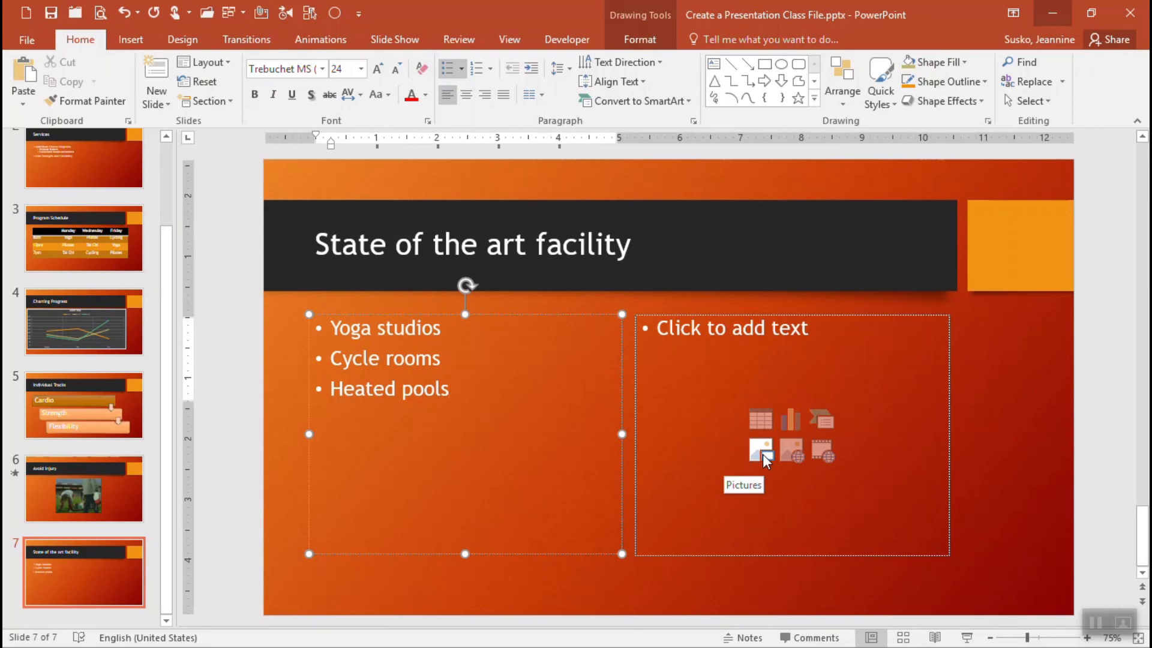
Insert the picture olympic pool.bmp from the SPL CLASS FILES folder into the slide's right content placeholder.
left_click(760, 453)
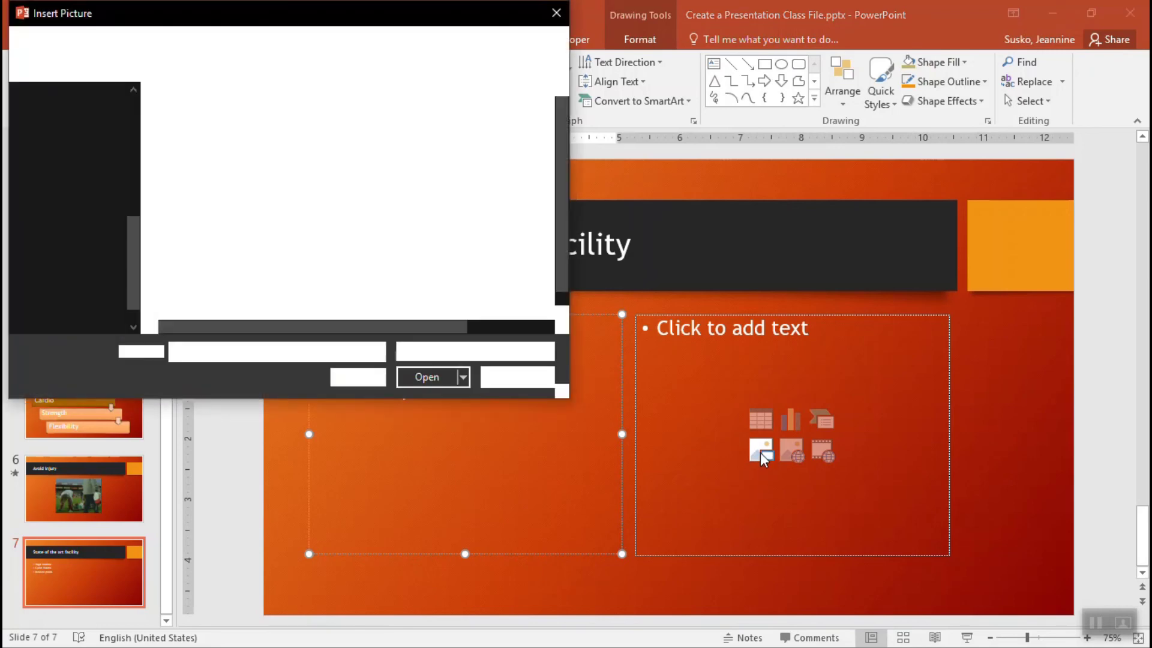
scroll(319, 297, "down", 1)
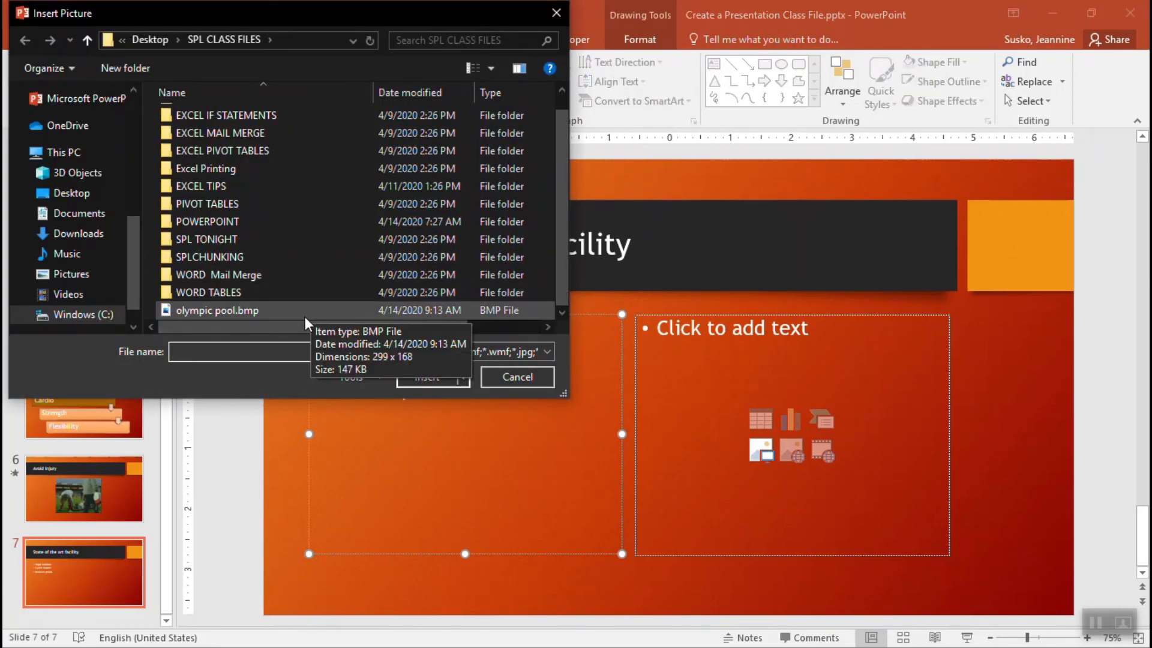
double_click(266, 311)
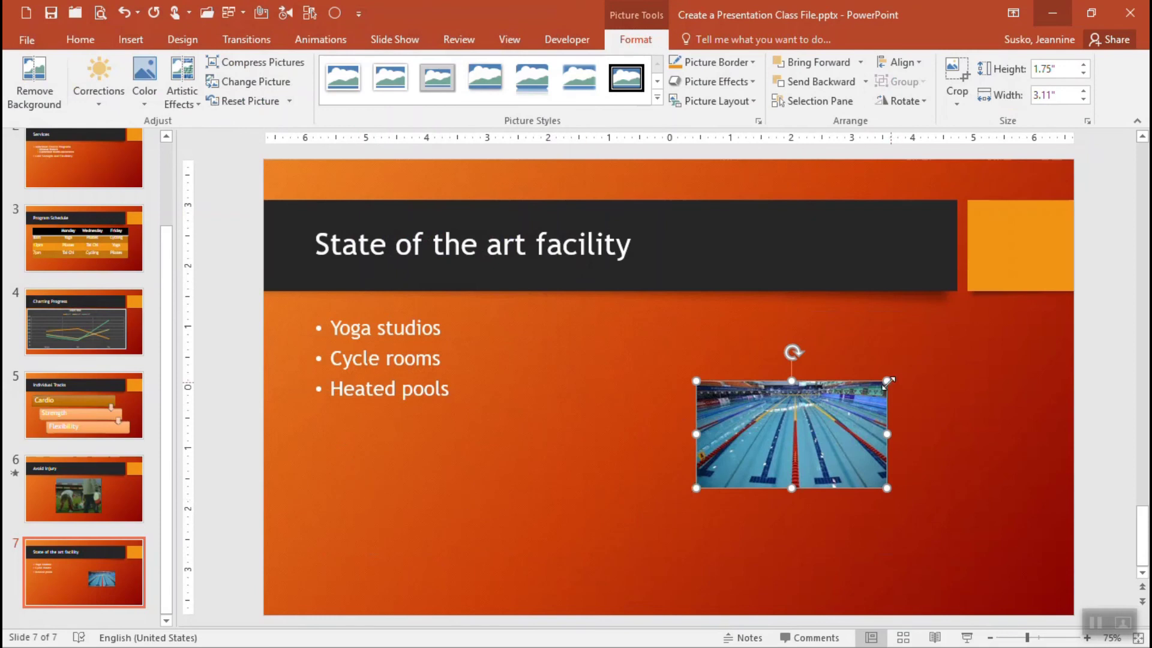
Enlarge the pool picture and place it beside the bullets, just below the title bar and flush with the bar's right end.
left_click_drag(886, 380, 1006, 315)
left_click_drag(936, 389, 889, 381)
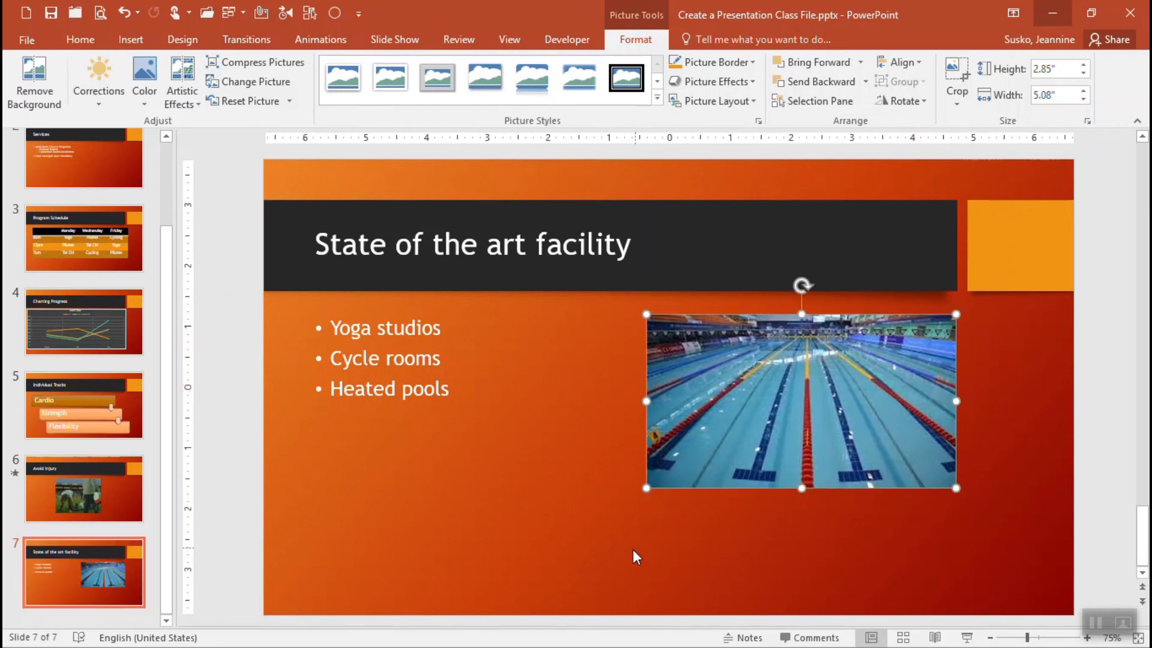
left_click_drag(648, 488, 581, 524)
Increase the font size of the three facility bullets to 36.
left_click(419, 414)
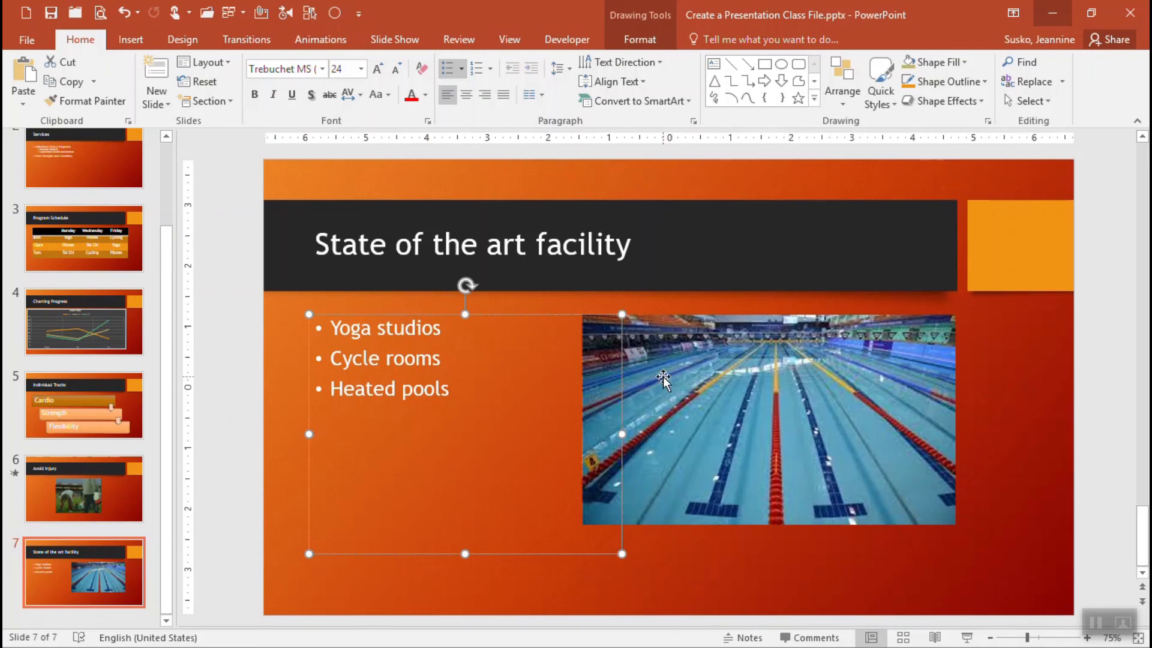
left_click(378, 69)
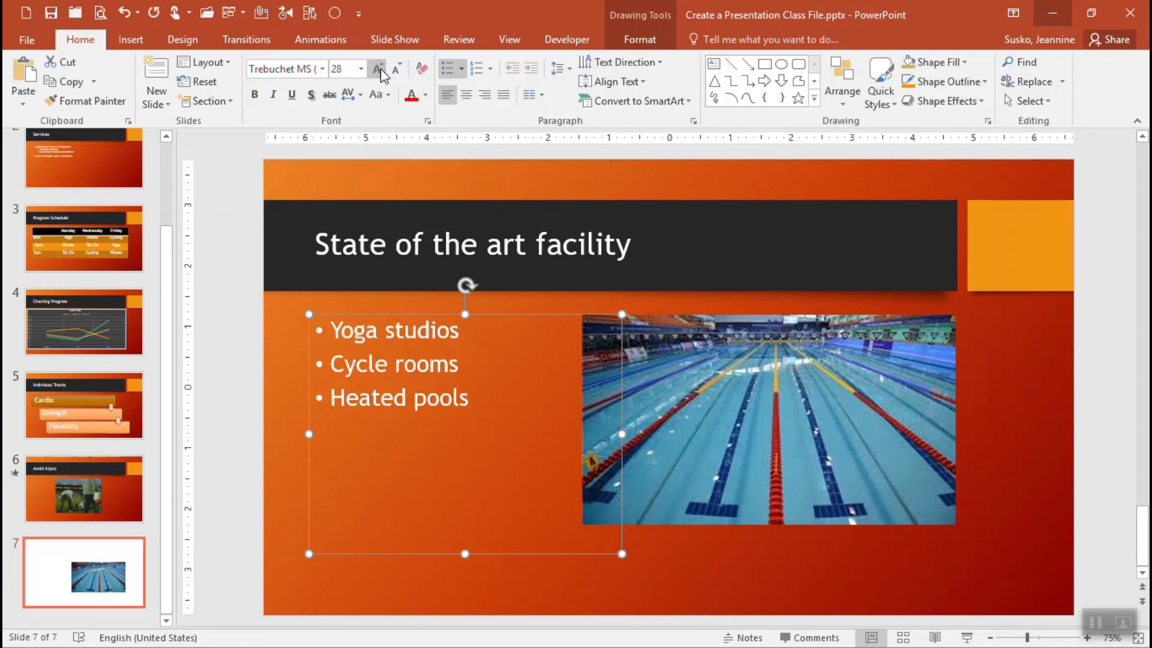
left_click(378, 69)
left_click(378, 69)
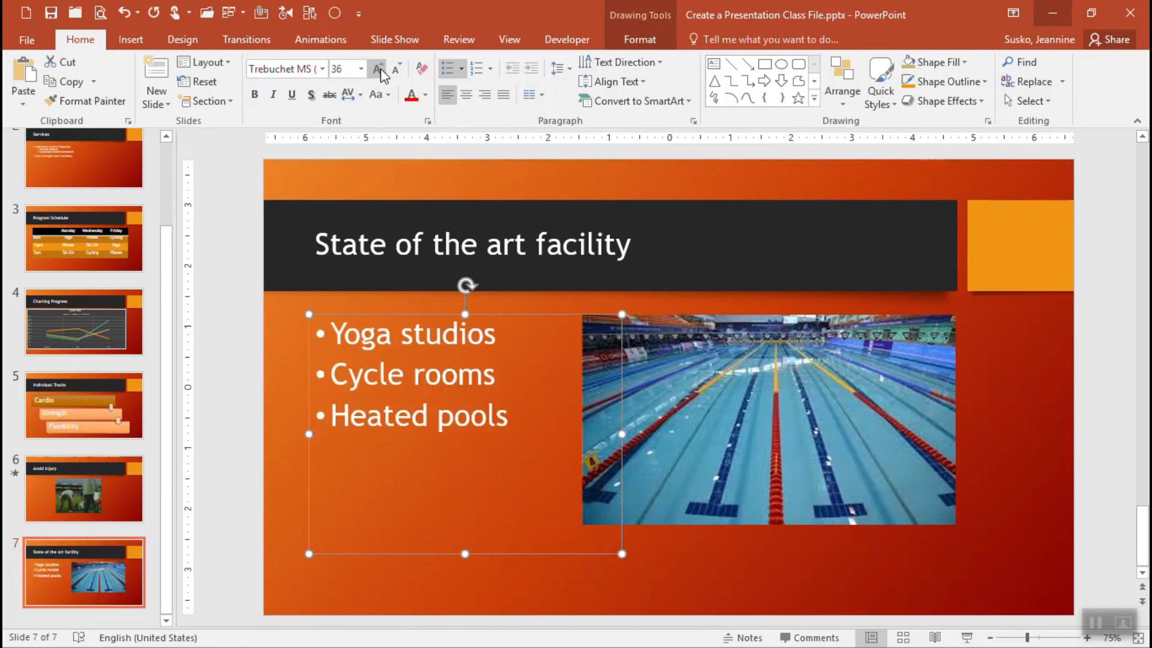
left_click(1014, 400)
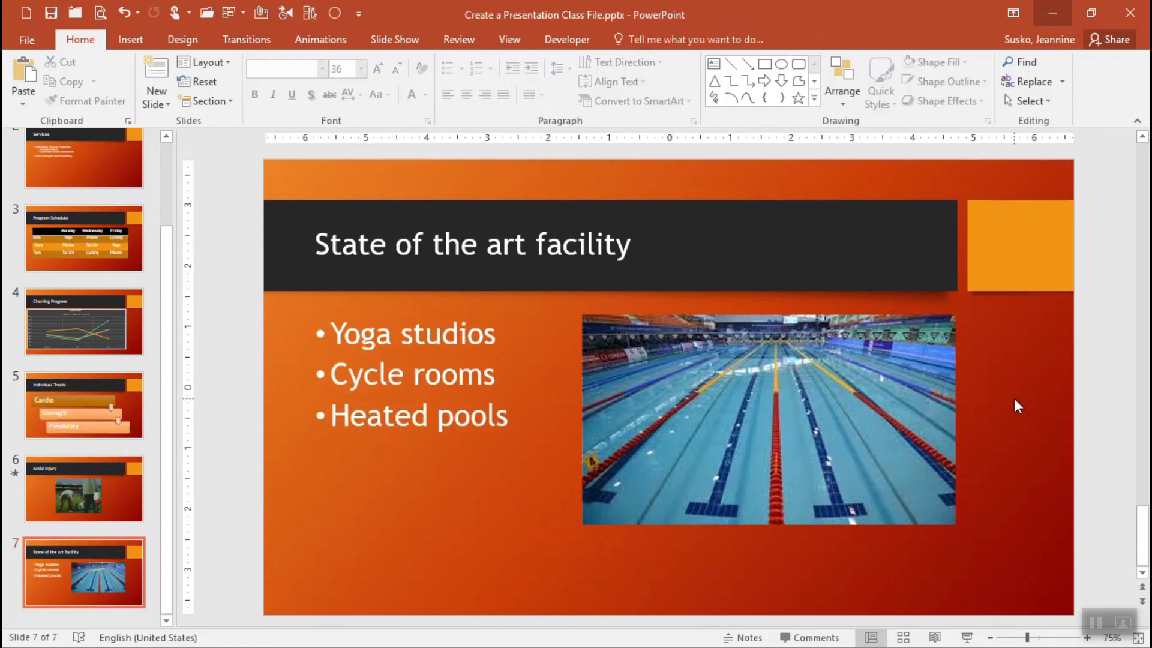